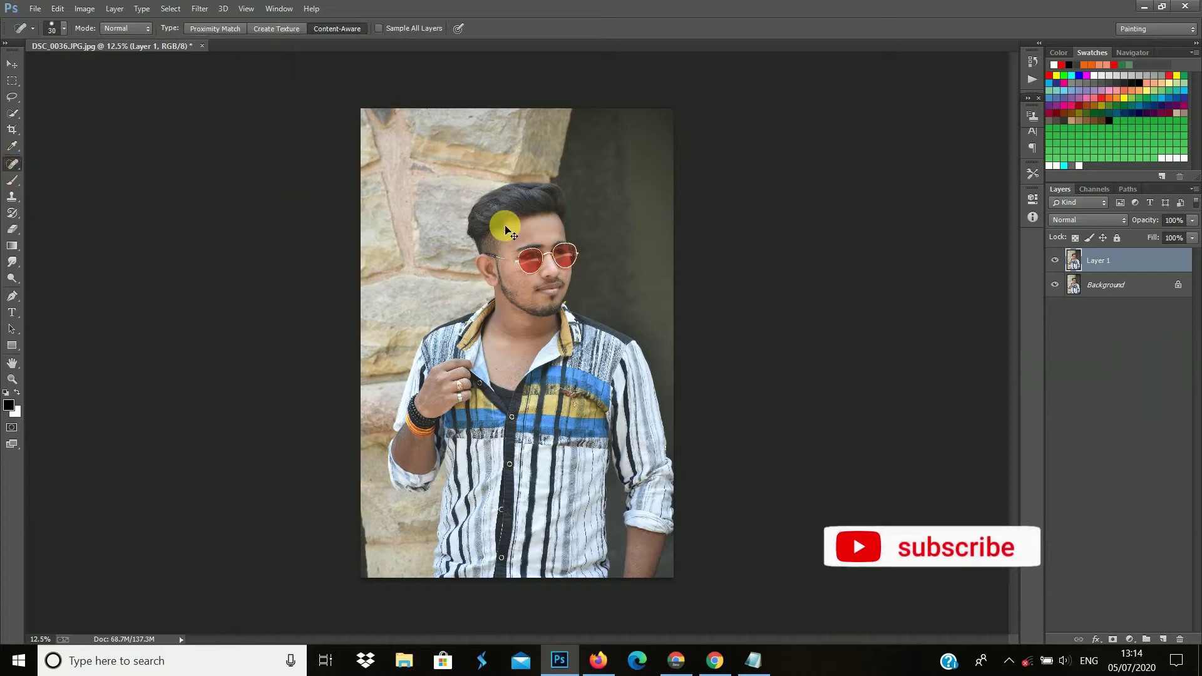
# Step: Select the Spot Healing Brush and zoom in on the man's face to find blemishes
pyautogui.hotkey('ctrl', '+')
pyautogui.hotkey('ctrl', '+')
pyautogui.hotkey('ctrl', '+')
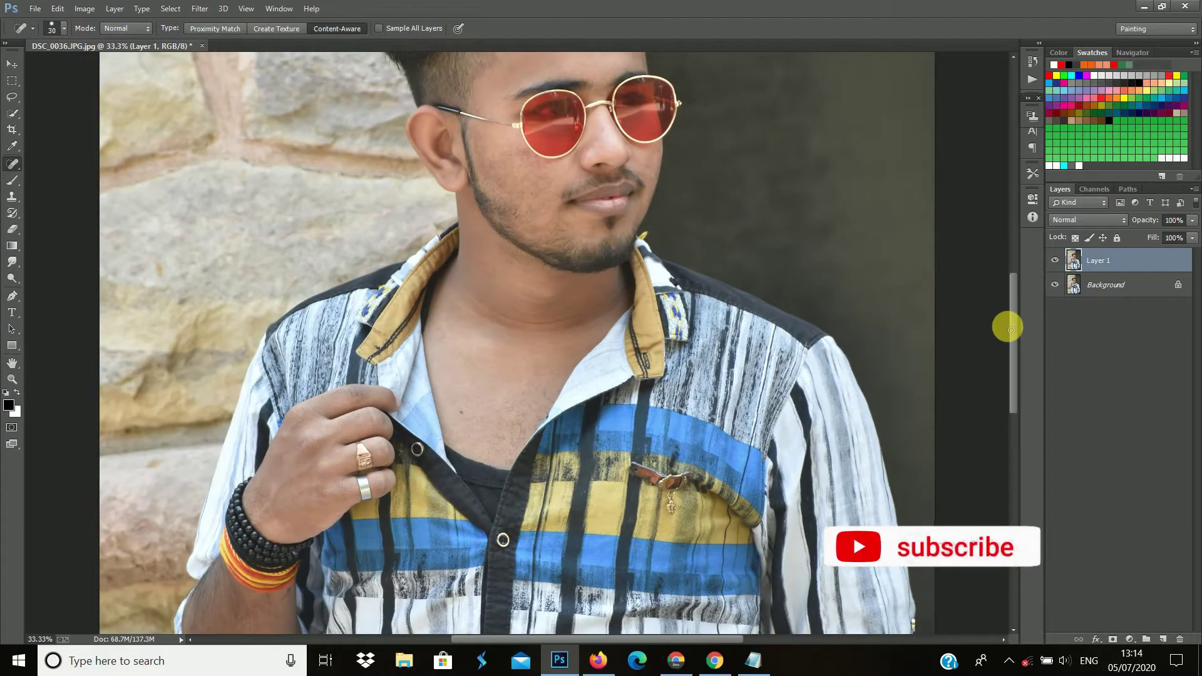
pyautogui.moveTo(1011, 330); pyautogui.dragTo(1012, 263)
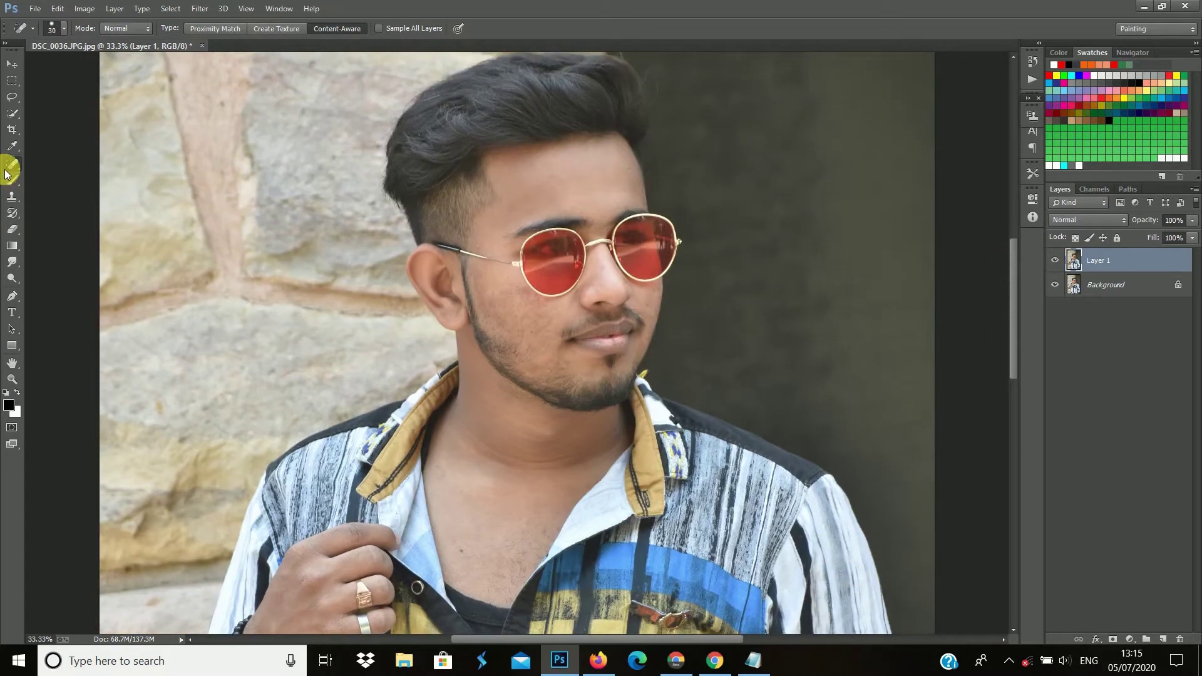
pyautogui.rightClick(9, 168)
pyautogui.click(55, 163)
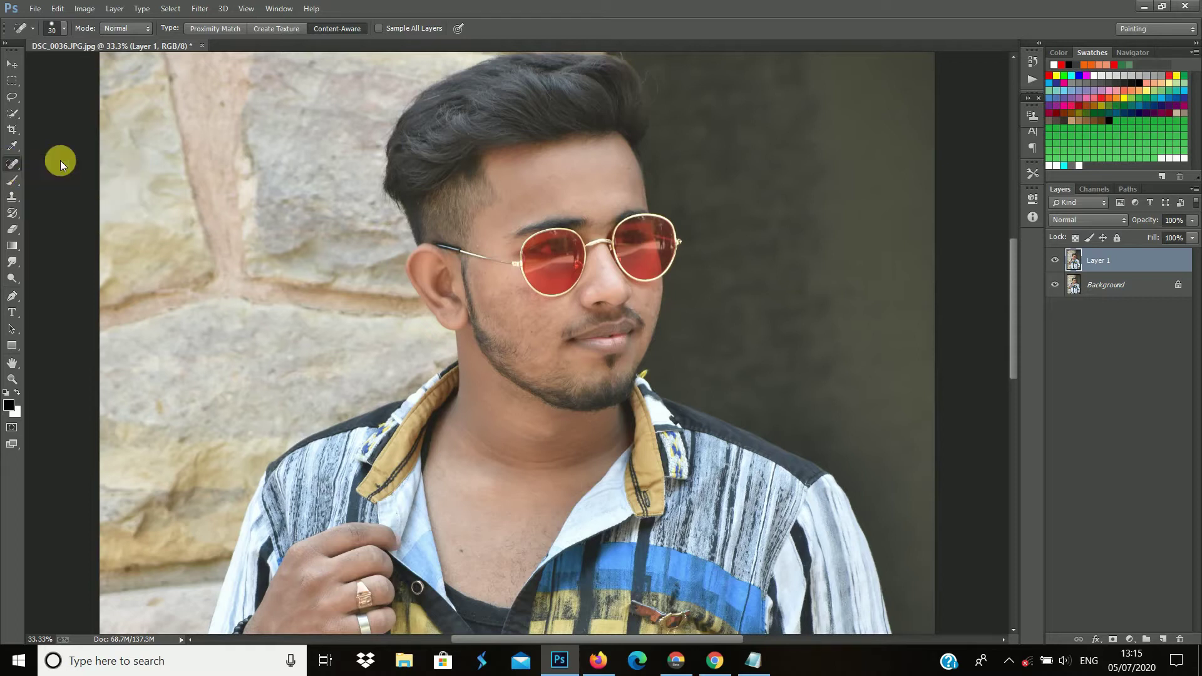
pyautogui.hotkey('ctrl', '+')
pyautogui.hotkey('ctrl', '+')
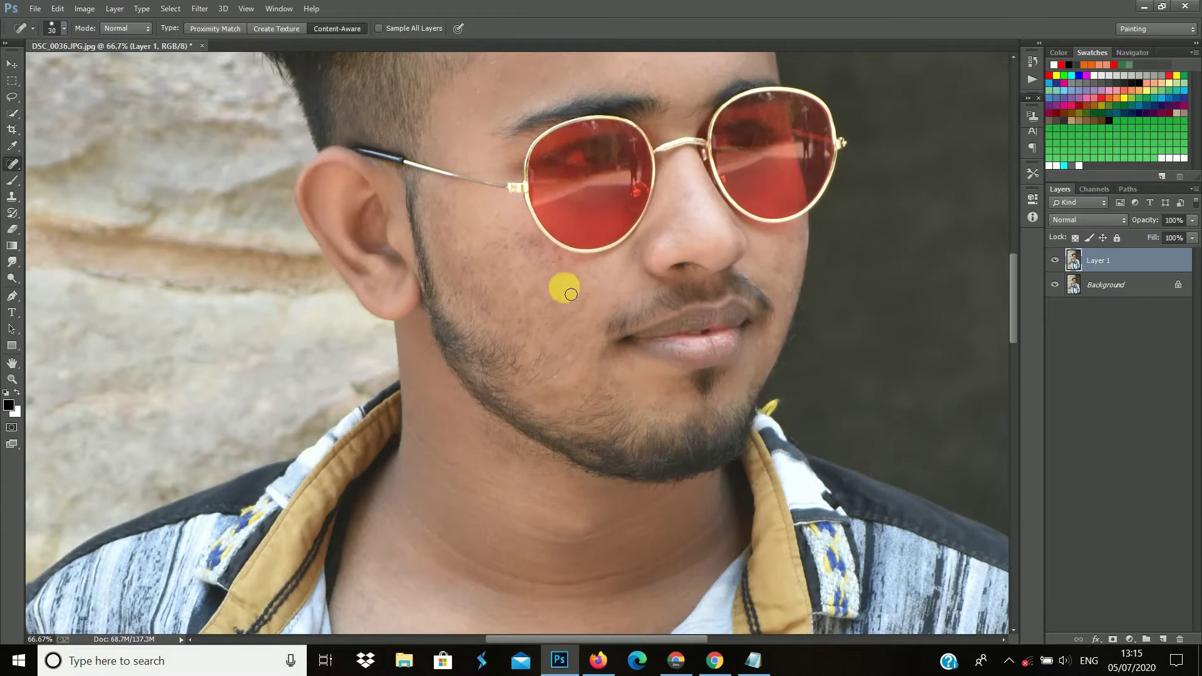
pyautogui.hotkey('ctrl', '+')
pyautogui.hotkey('ctrl', '+')
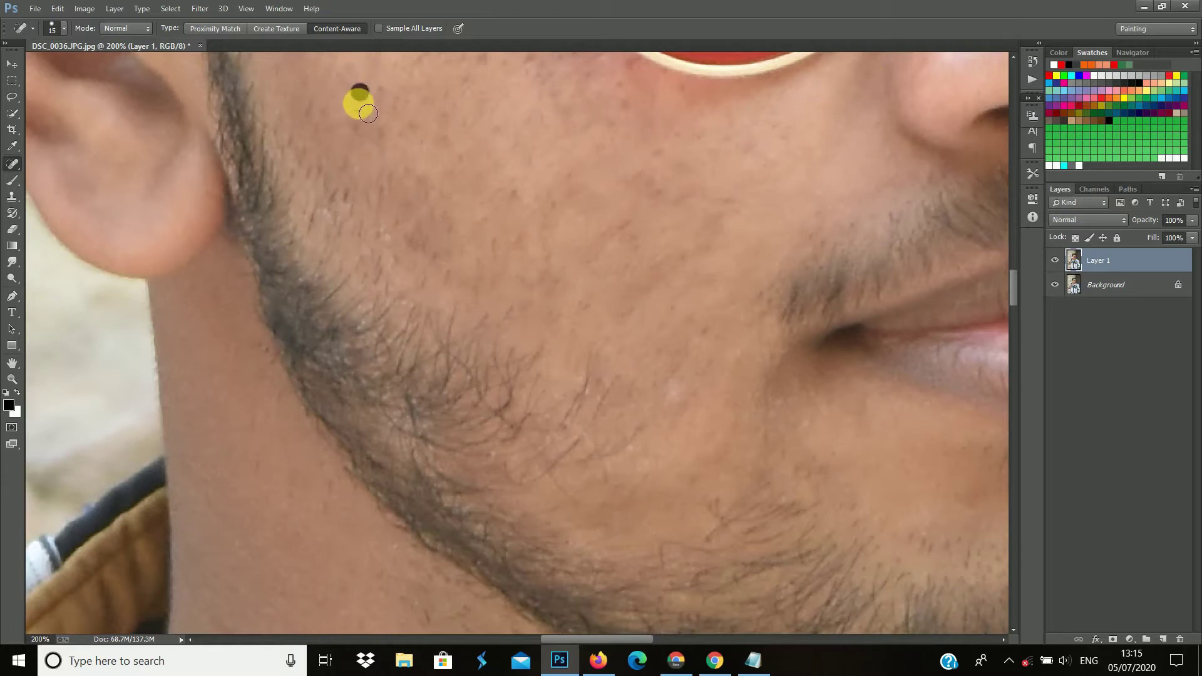
pyautogui.hotkey('ctrl', '-')
pyautogui.hotkey('ctrl', '-')
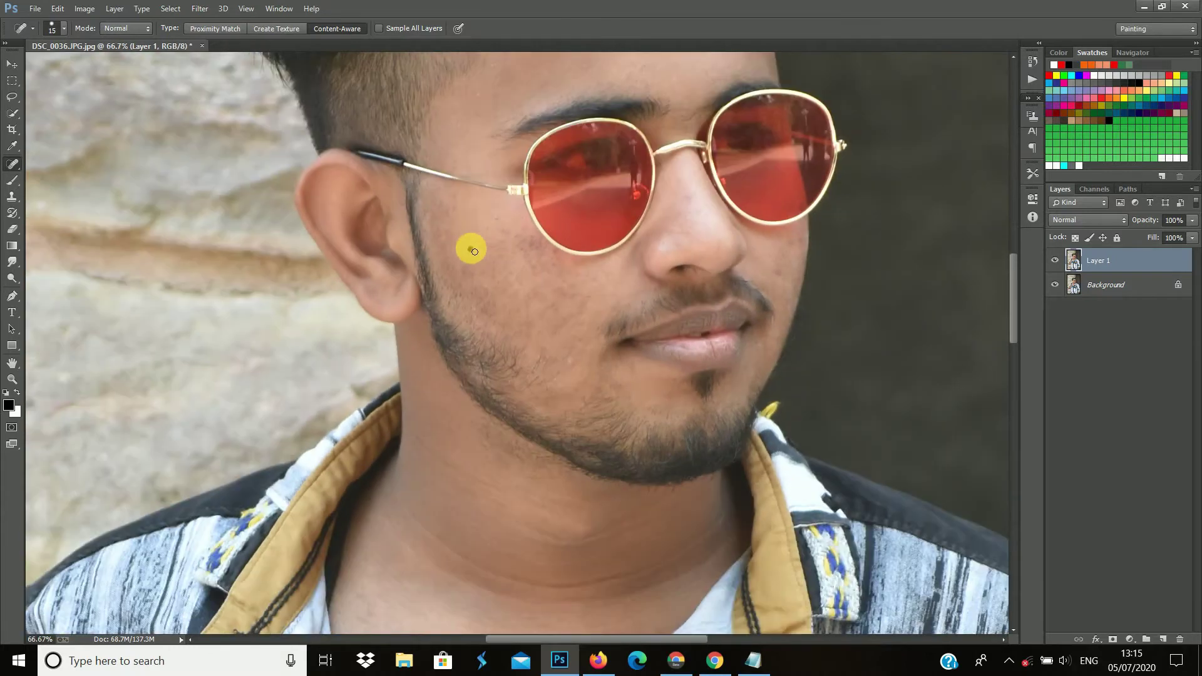
pyautogui.scroll(3, 1013, 268)
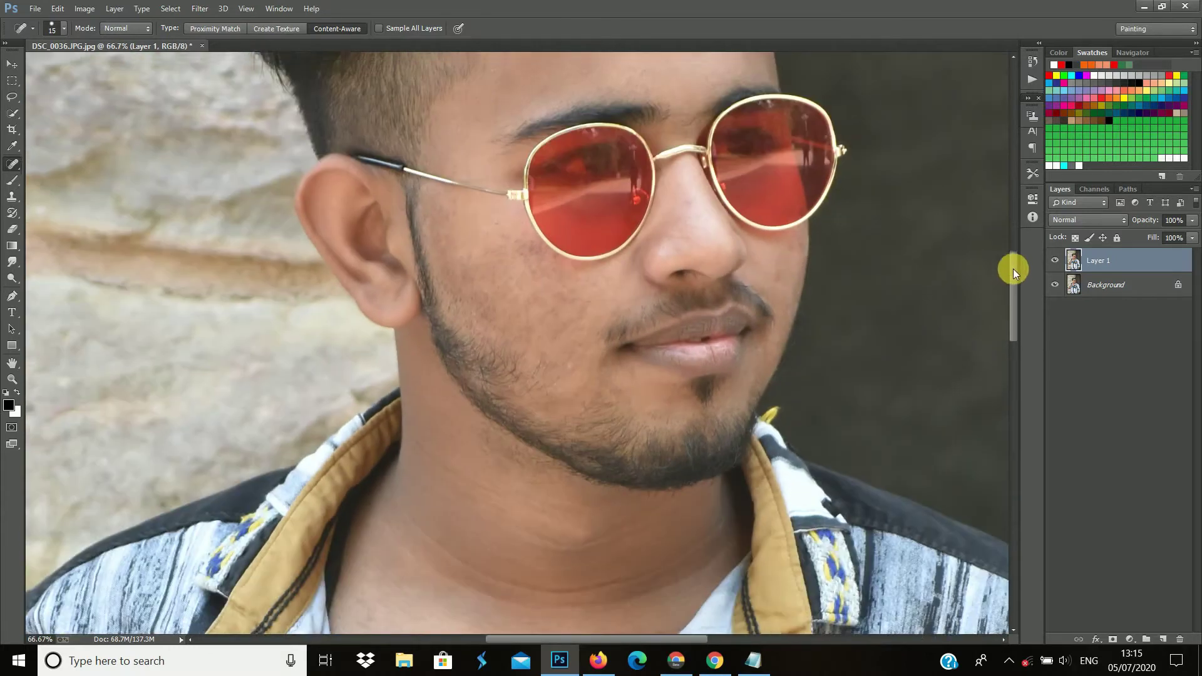
# Step: Heal two forehead blemishes, compare against the original, and duplicate the layer as Layer 1 copy
pyautogui.moveTo(642, 182); pyautogui.dragTo(656, 190)
pyautogui.click(659, 150)
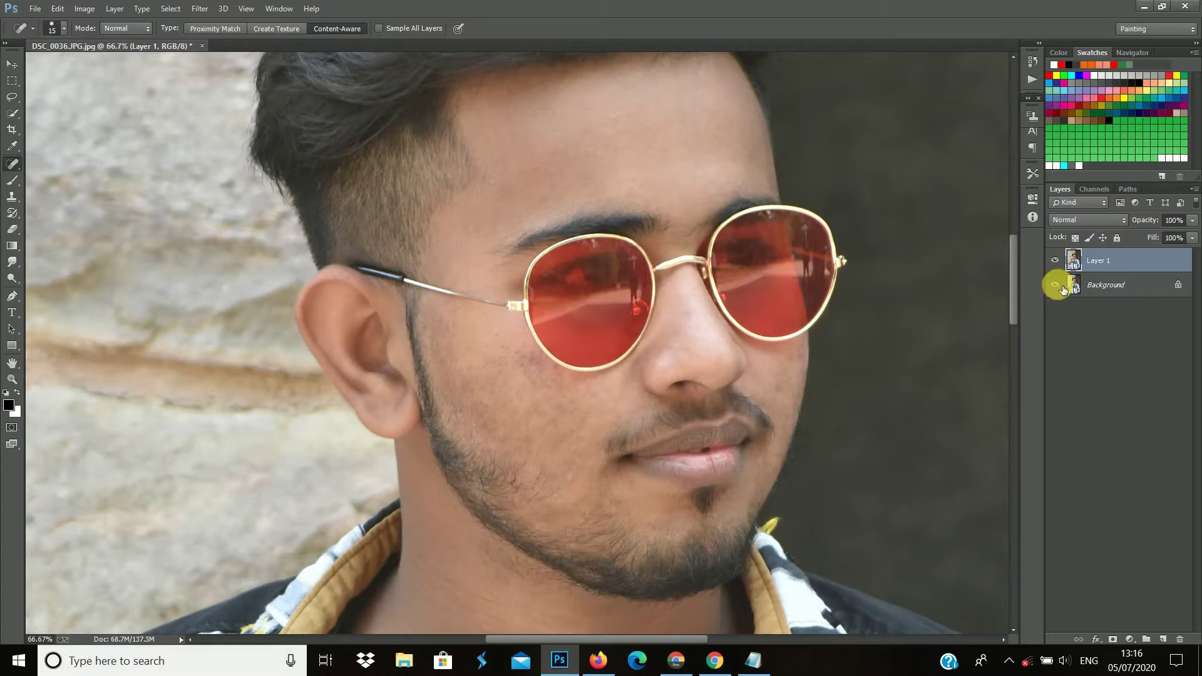
pyautogui.click(1059, 262)
pyautogui.click(1060, 260)
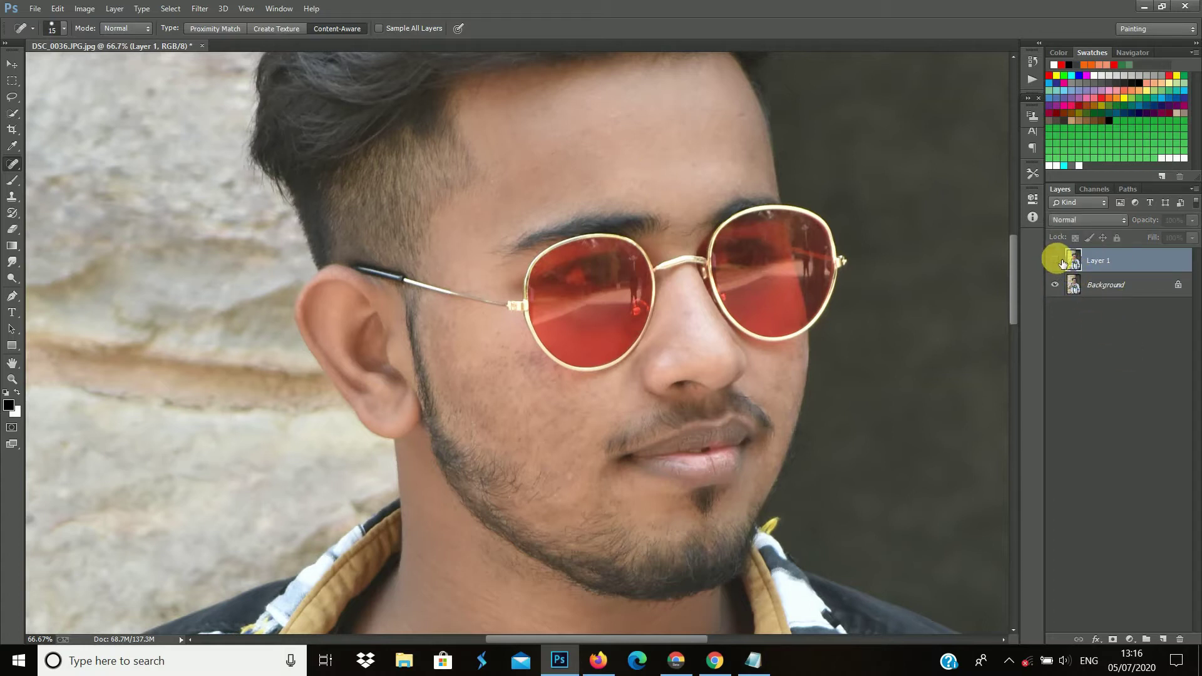
pyautogui.click(1057, 260)
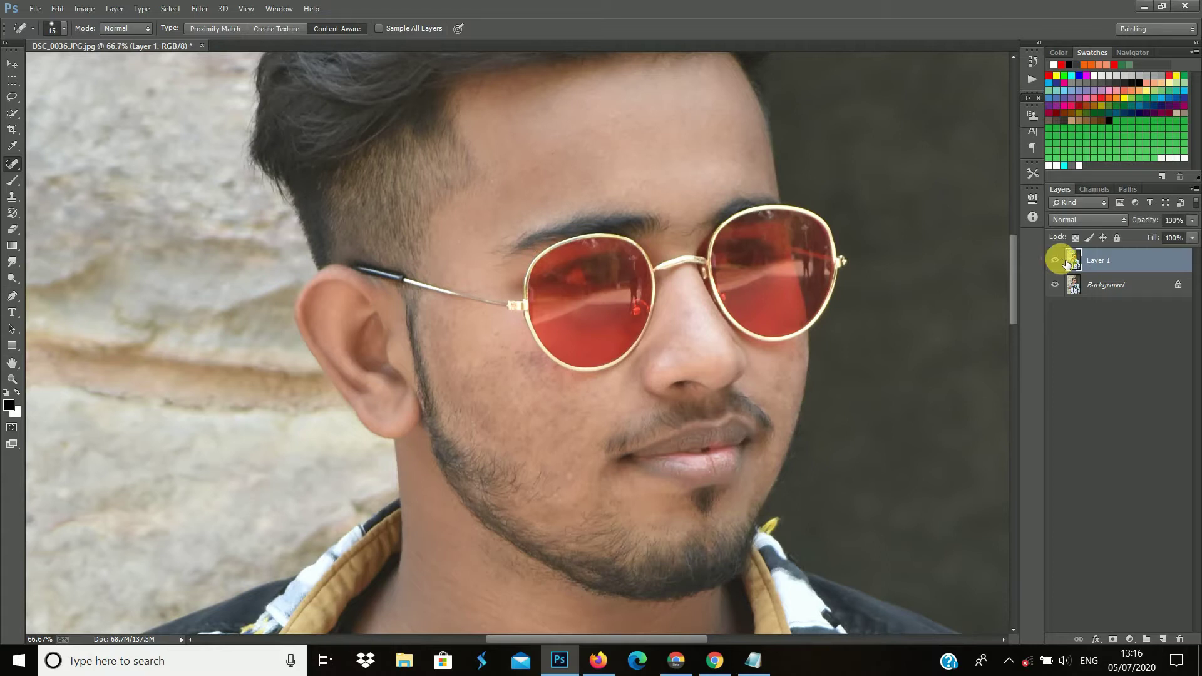
pyautogui.hotkey('ctrl', 'j')
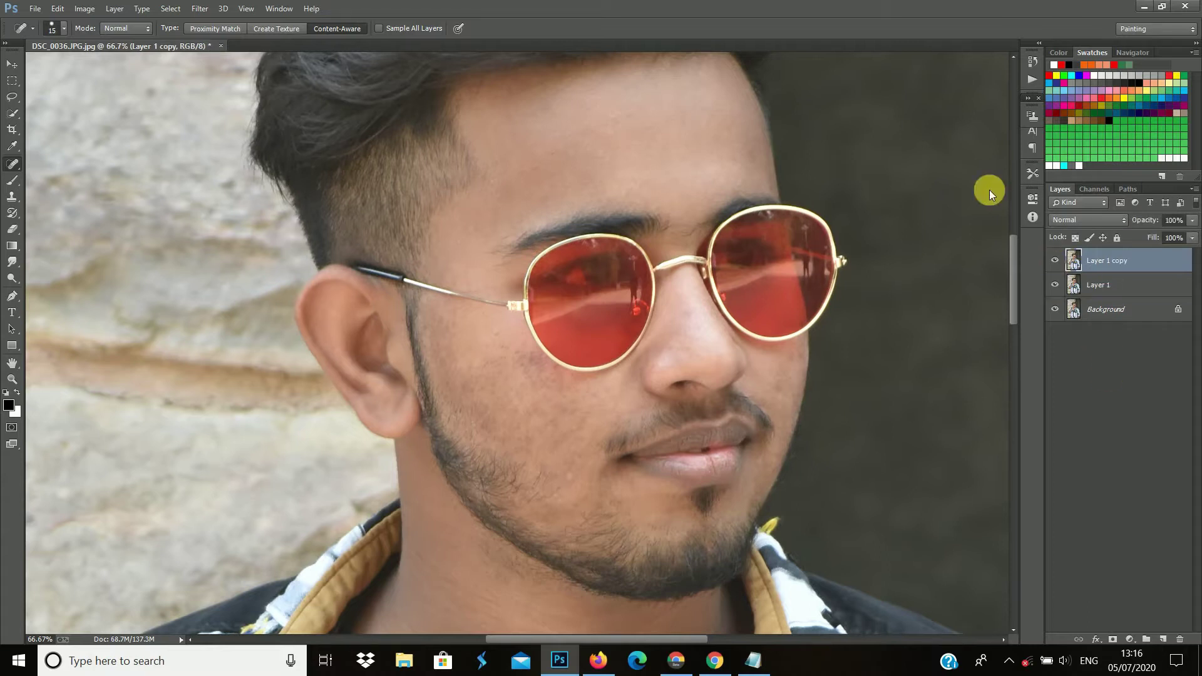
# Step: Apply Camera Raw to Layer 1 copy: exposure +0.15, highlights -43, shadows +61, clarity +9, vibrance +11
pyautogui.click(201, 9)
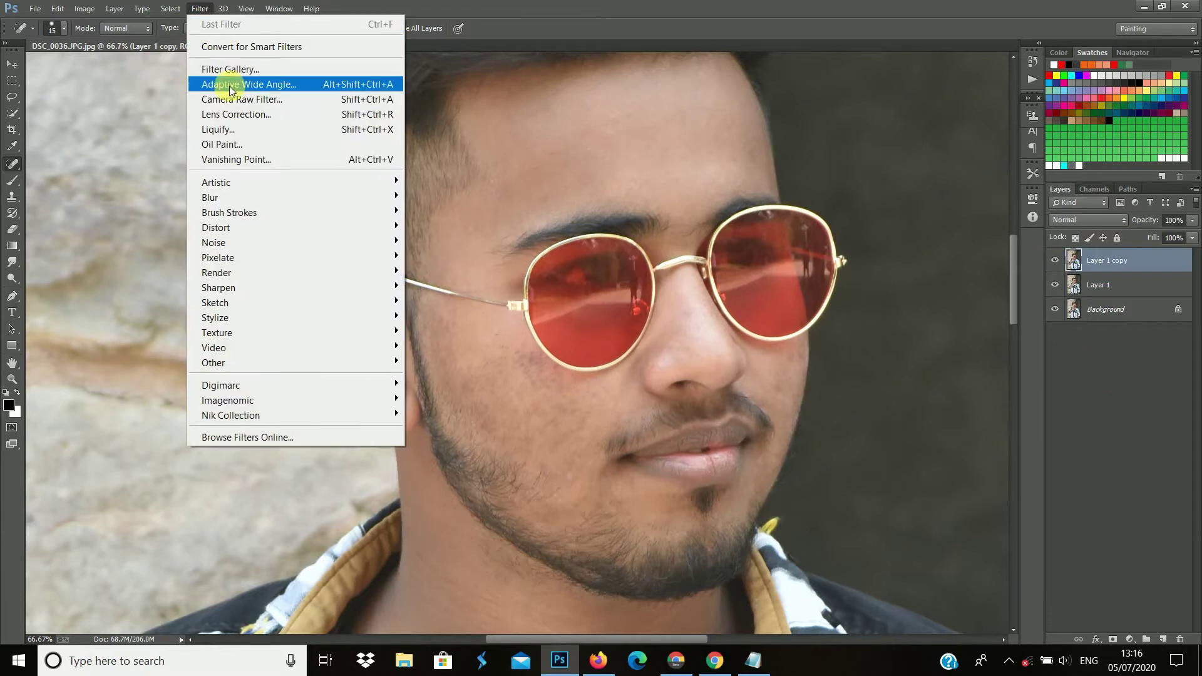
pyautogui.click(232, 100)
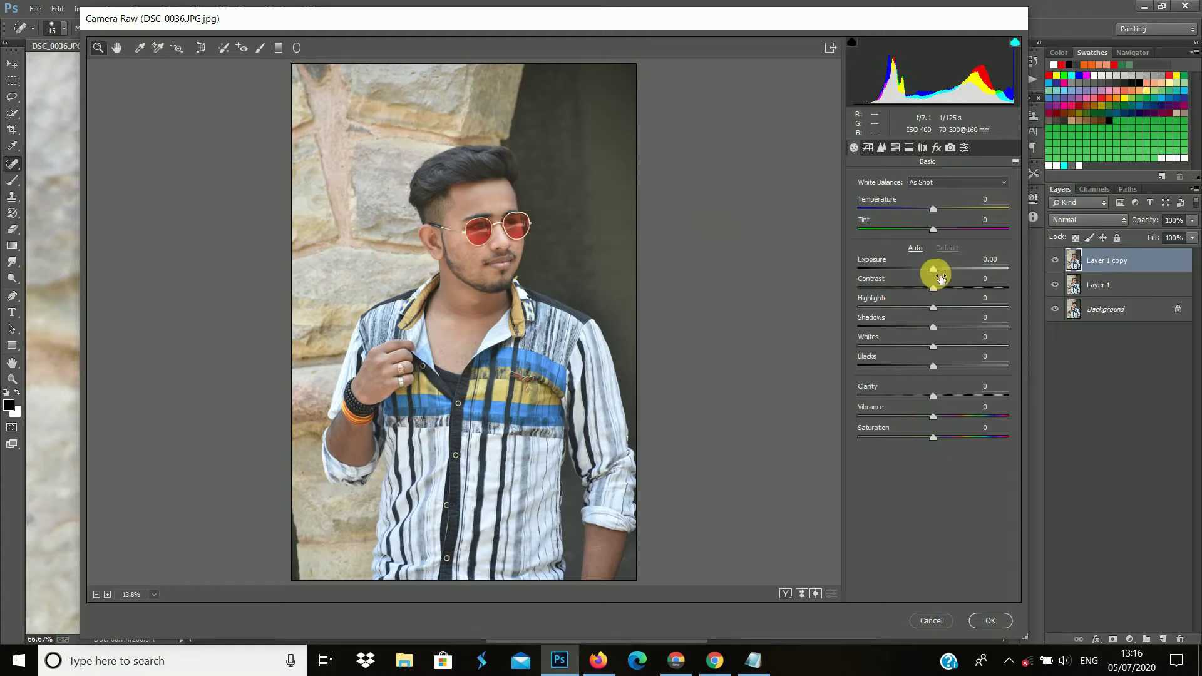
pyautogui.moveTo(935, 276); pyautogui.dragTo(937, 276)
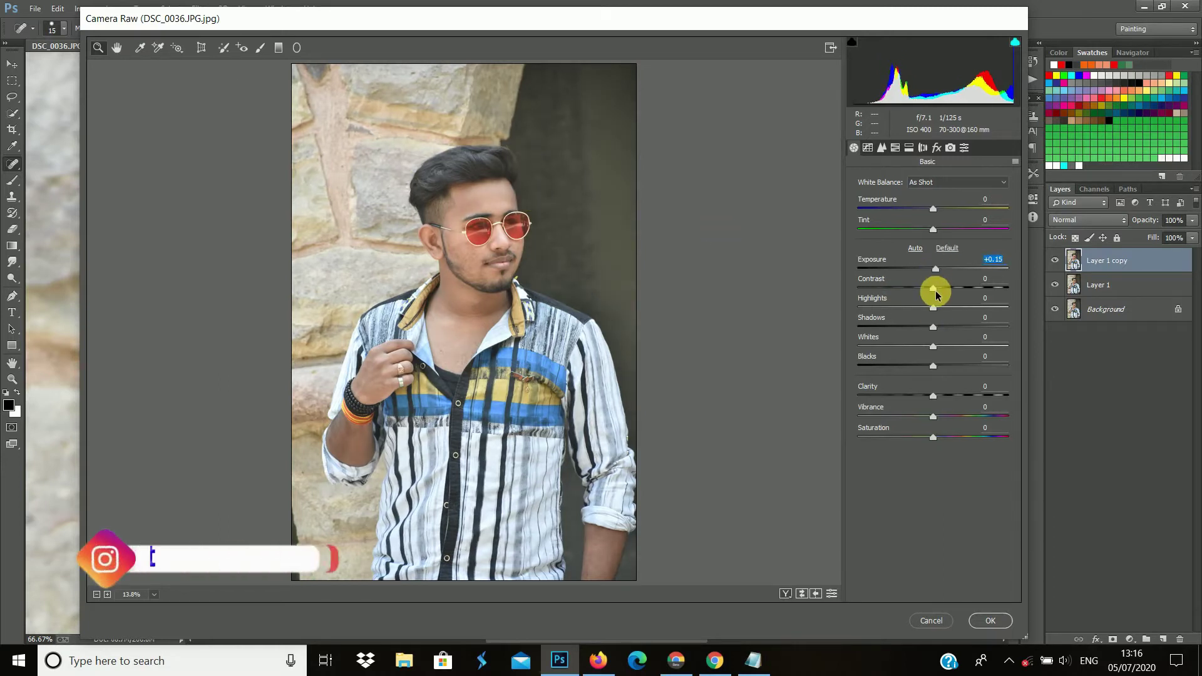
pyautogui.moveTo(941, 298); pyautogui.dragTo(941, 292)
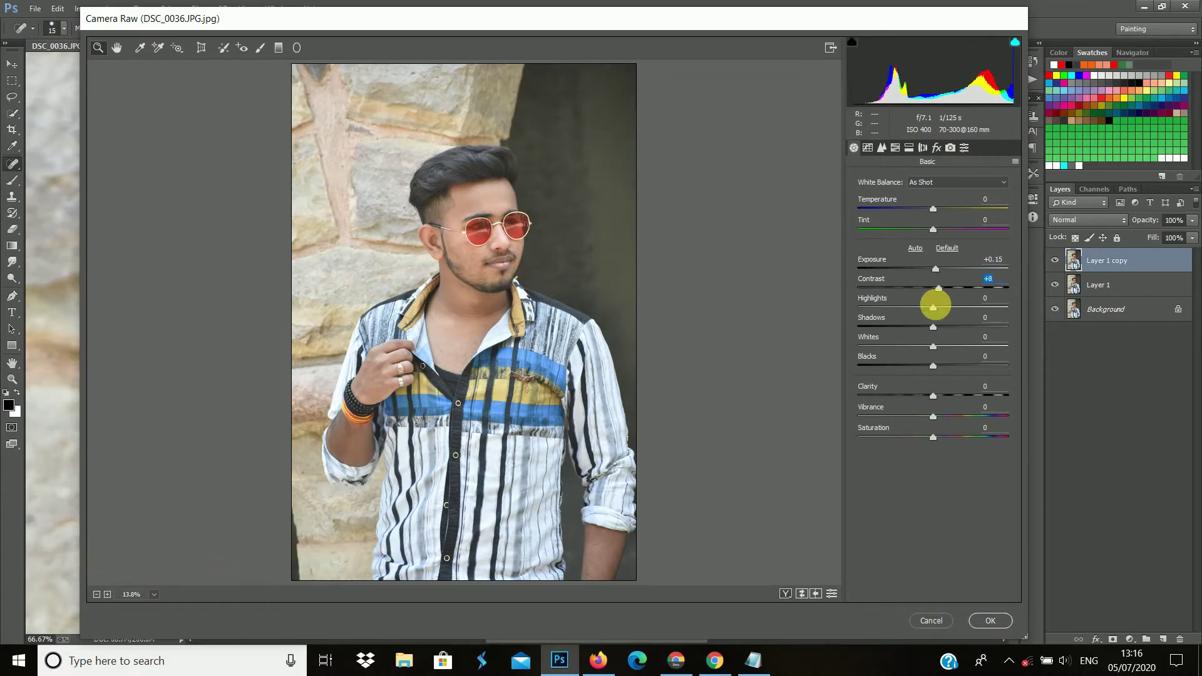
pyautogui.moveTo(937, 310)
pyautogui.mouseDown()
pyautogui.moveTo(911, 311)
pyautogui.moveTo(956, 311)
pyautogui.moveTo(897, 314)
pyautogui.moveTo(983, 329)
pyautogui.moveTo(915, 349)
pyautogui.moveTo(938, 352)
pyautogui.mouseUp()
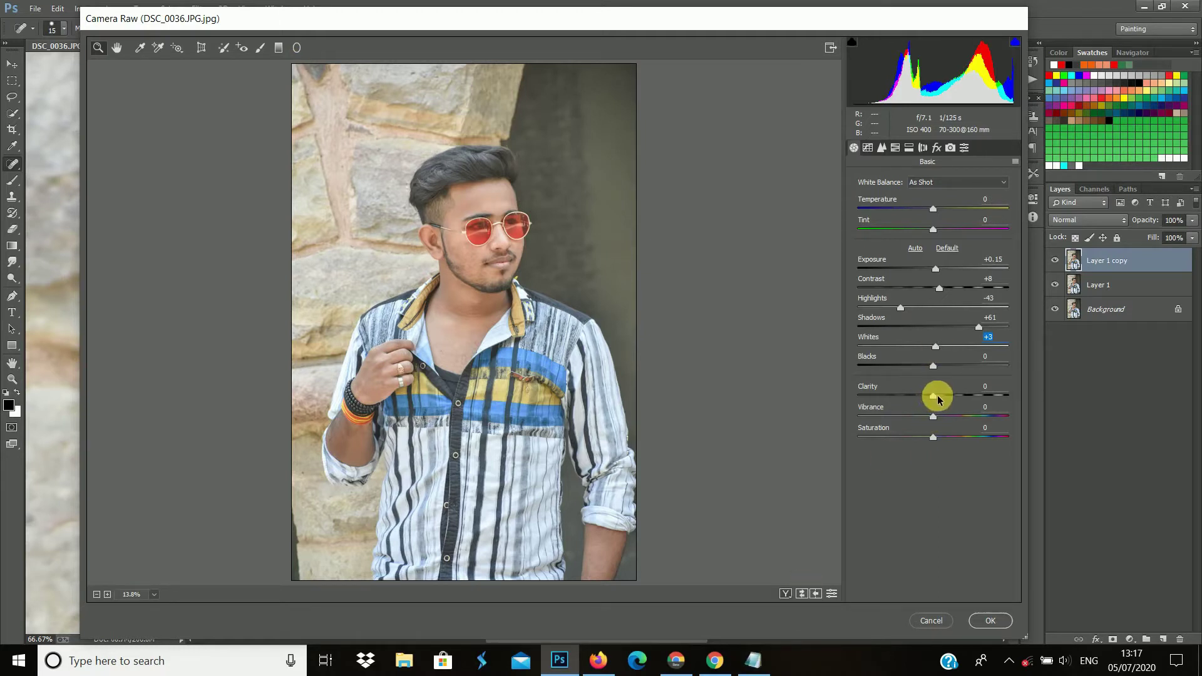
pyautogui.moveTo(938, 400); pyautogui.dragTo(939, 394)
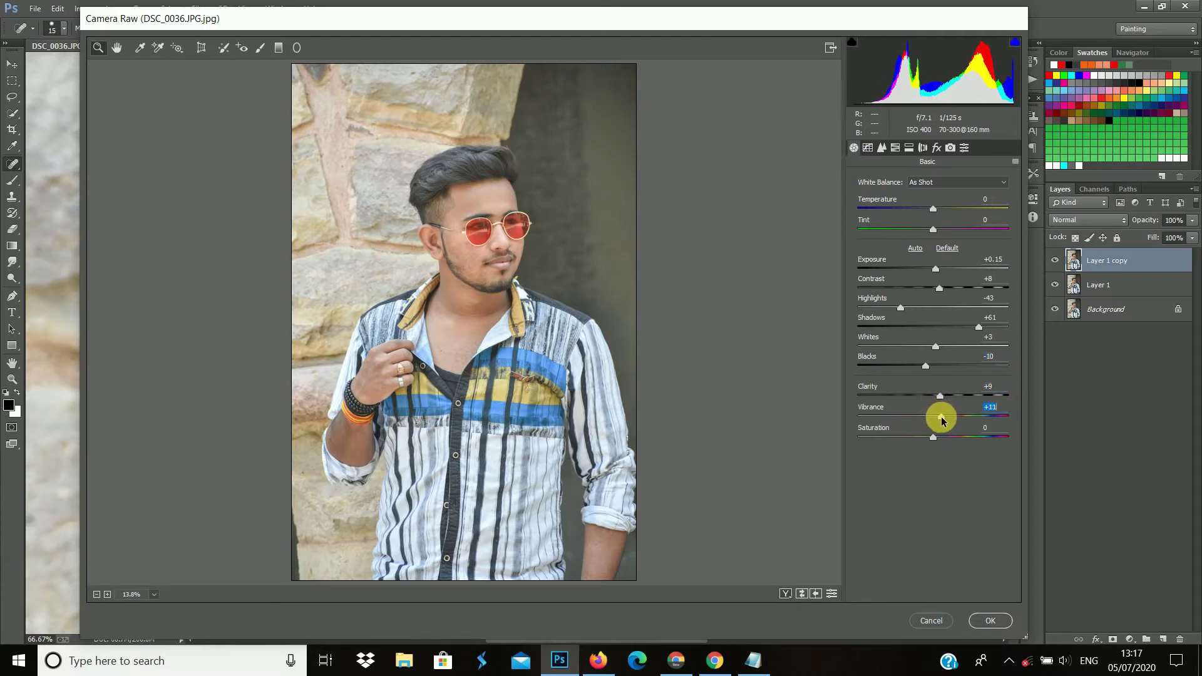
pyautogui.click(883, 149)
# Step: Set HSL saturation to Oranges +13, boosted Yellows, Greens -4, muted Aquas, Blues +25, then apply
pyautogui.click(895, 149)
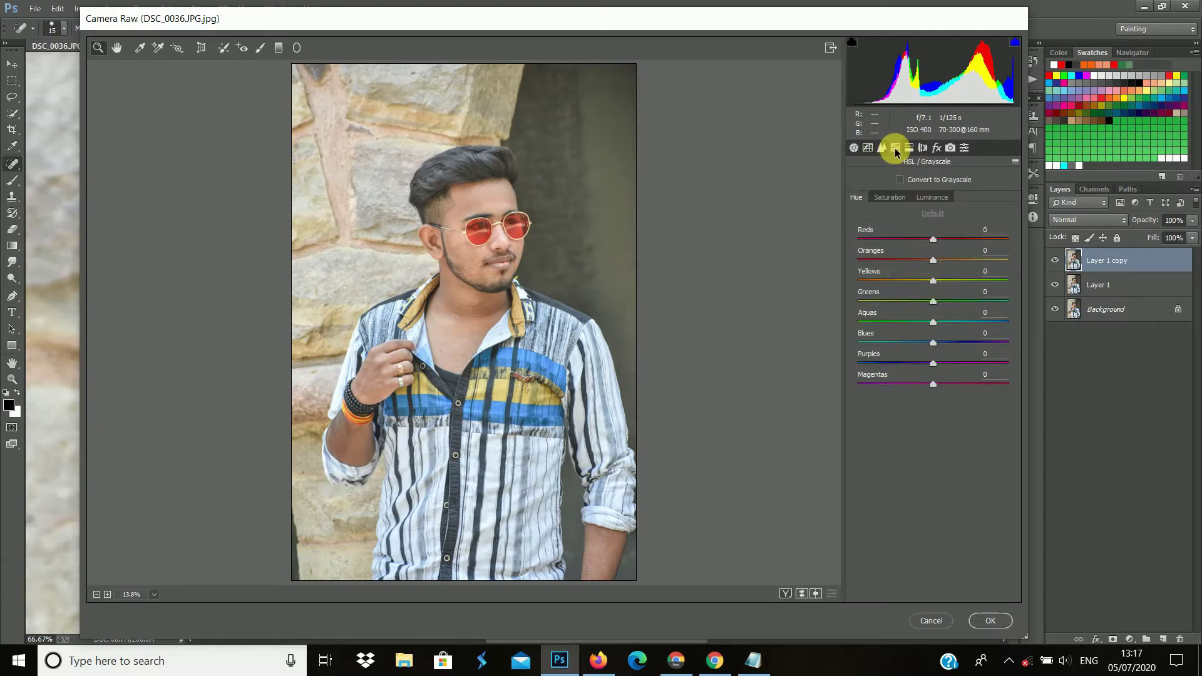
pyautogui.click(932, 197)
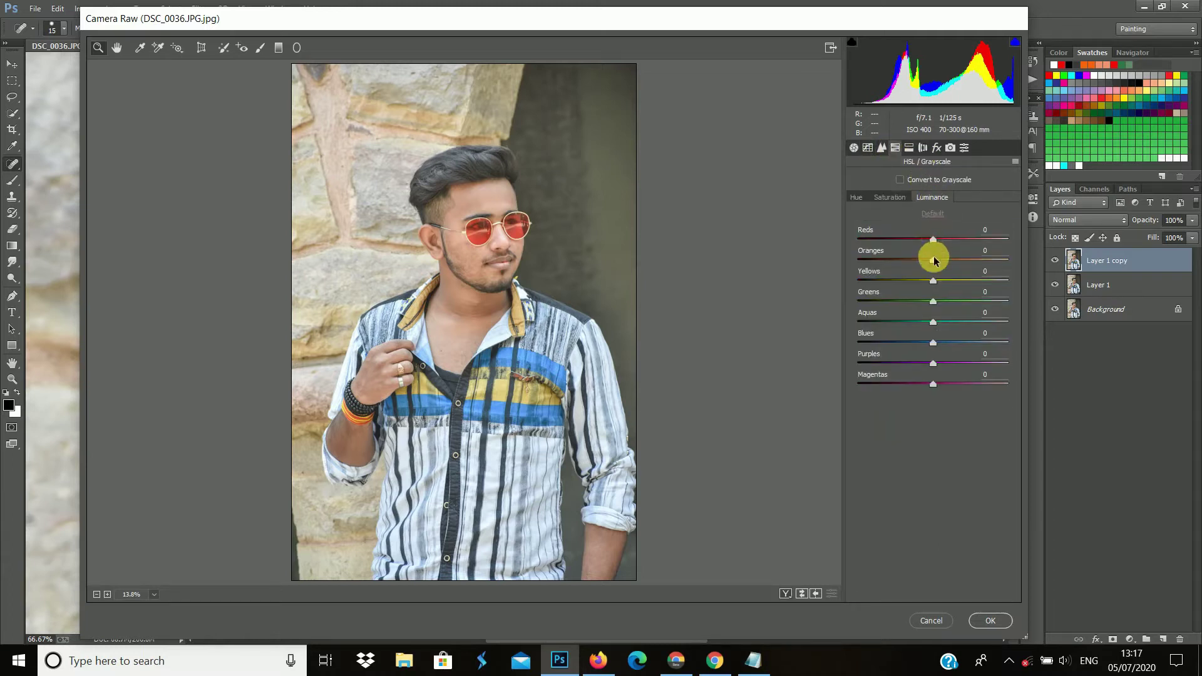
pyautogui.click(888, 196)
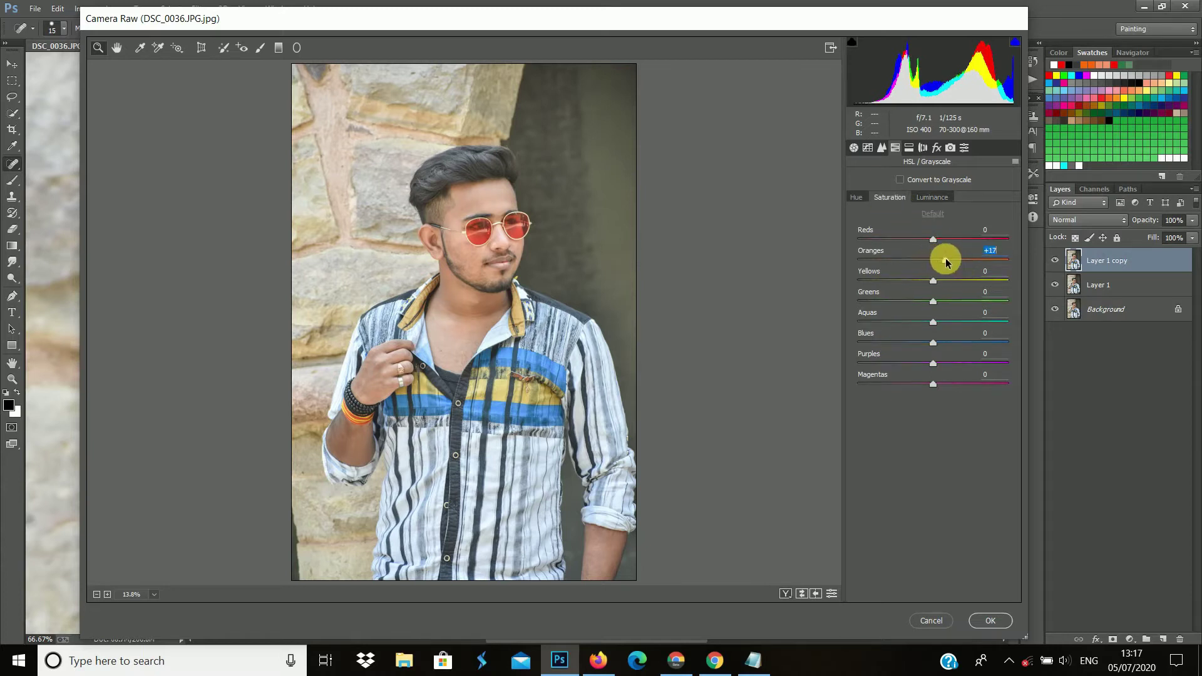
pyautogui.moveTo(945, 262); pyautogui.dragTo(916, 264)
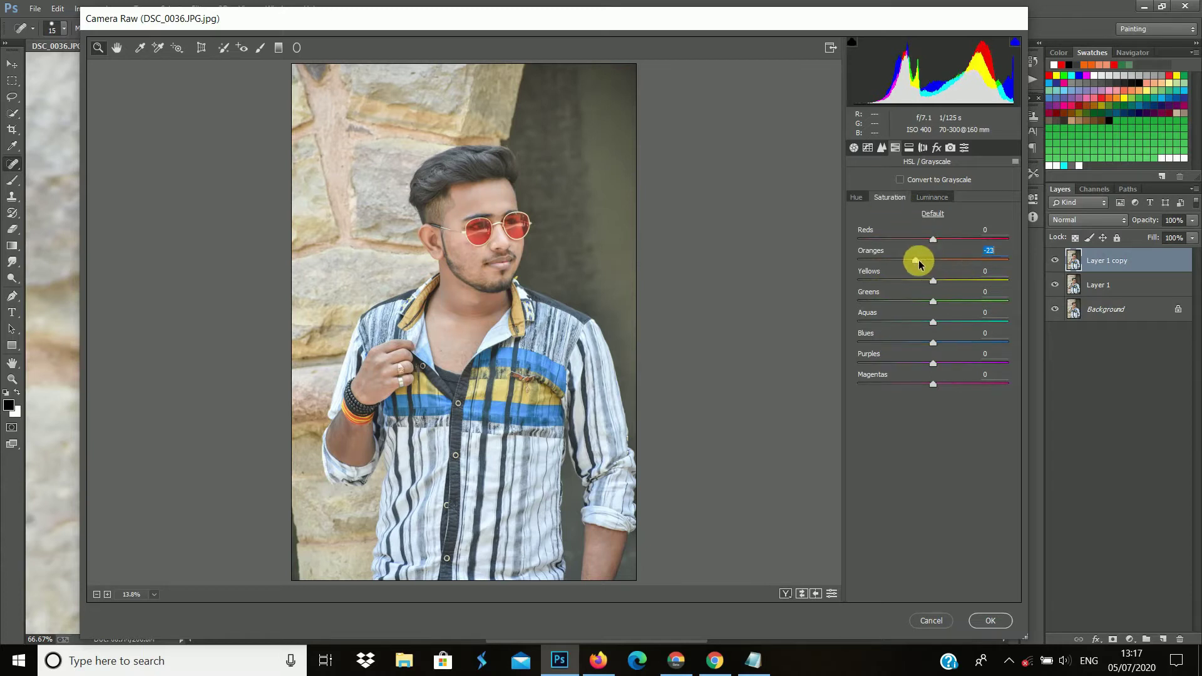
pyautogui.moveTo(945, 260); pyautogui.dragTo(943, 260)
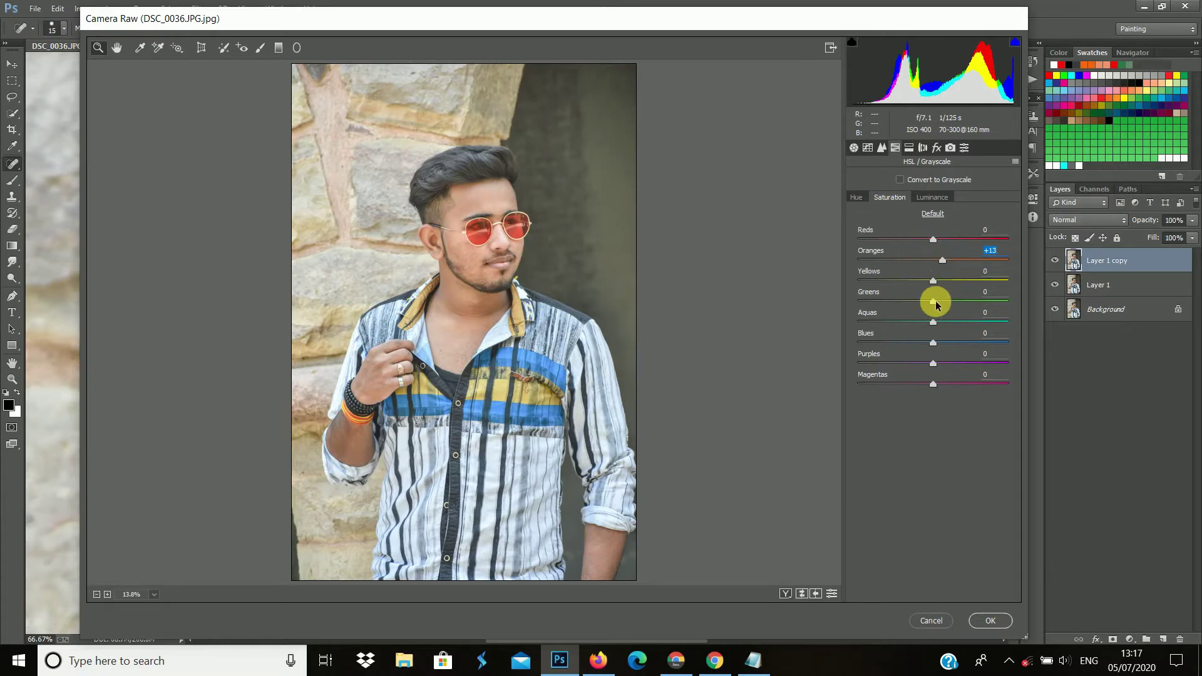
pyautogui.moveTo(945, 284); pyautogui.dragTo(887, 283)
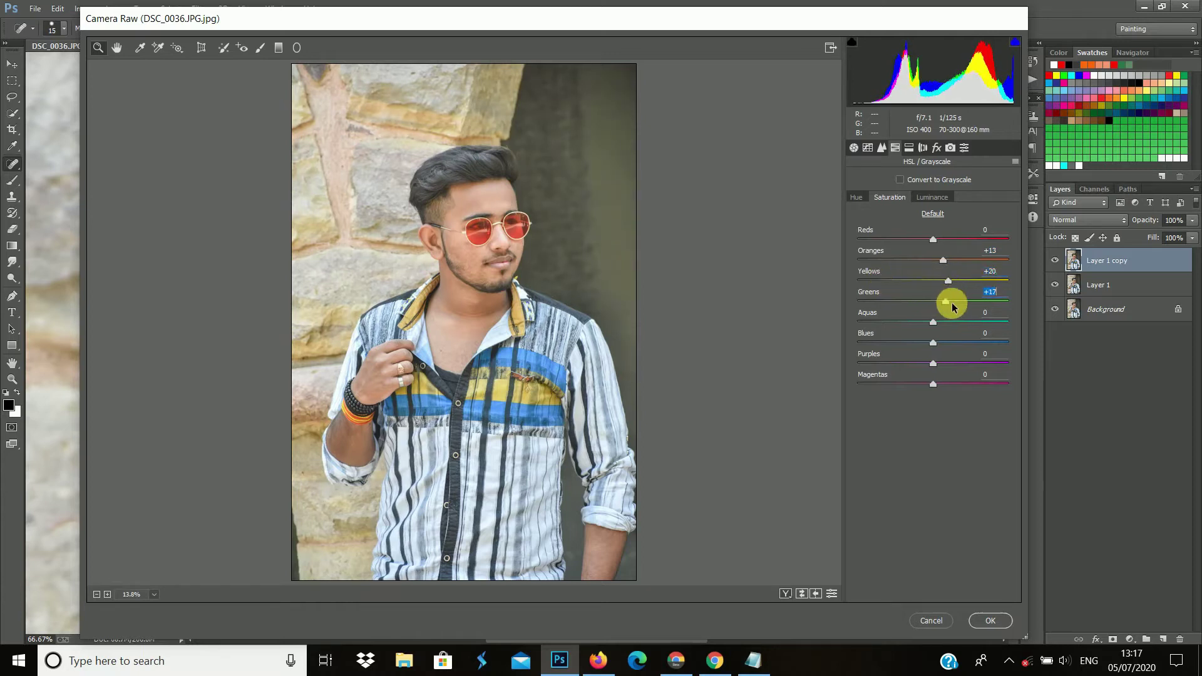
pyautogui.moveTo(953, 307); pyautogui.dragTo(931, 303)
pyautogui.click(938, 325)
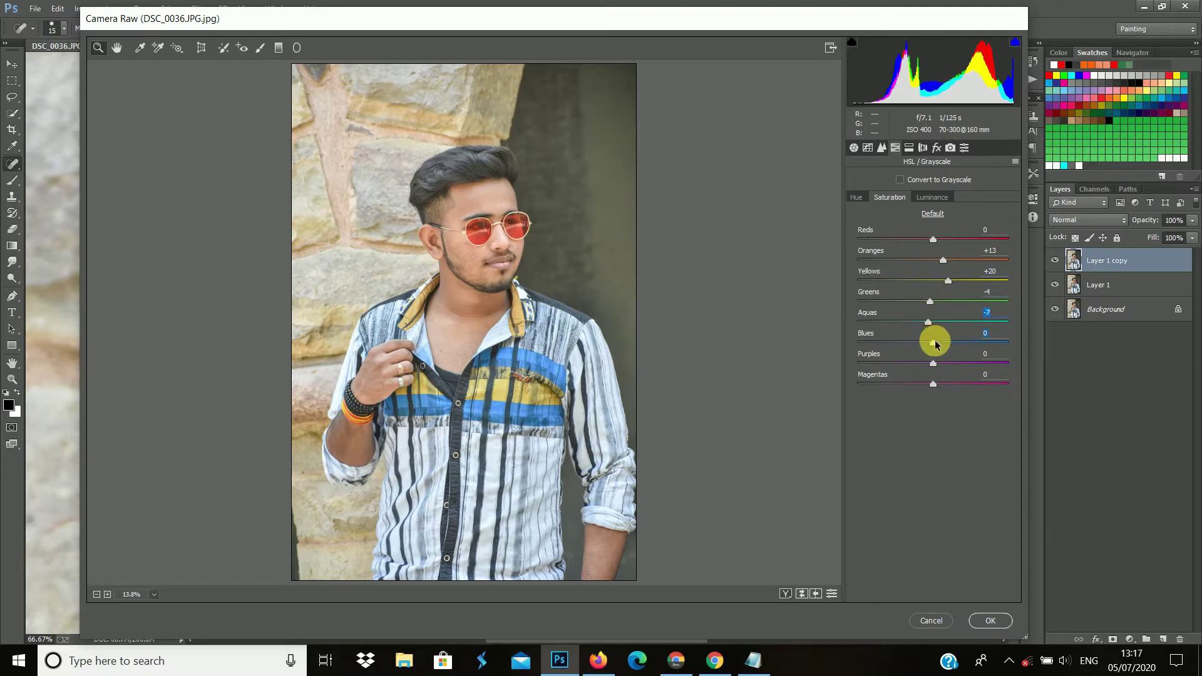
pyautogui.moveTo(955, 346); pyautogui.dragTo(957, 346)
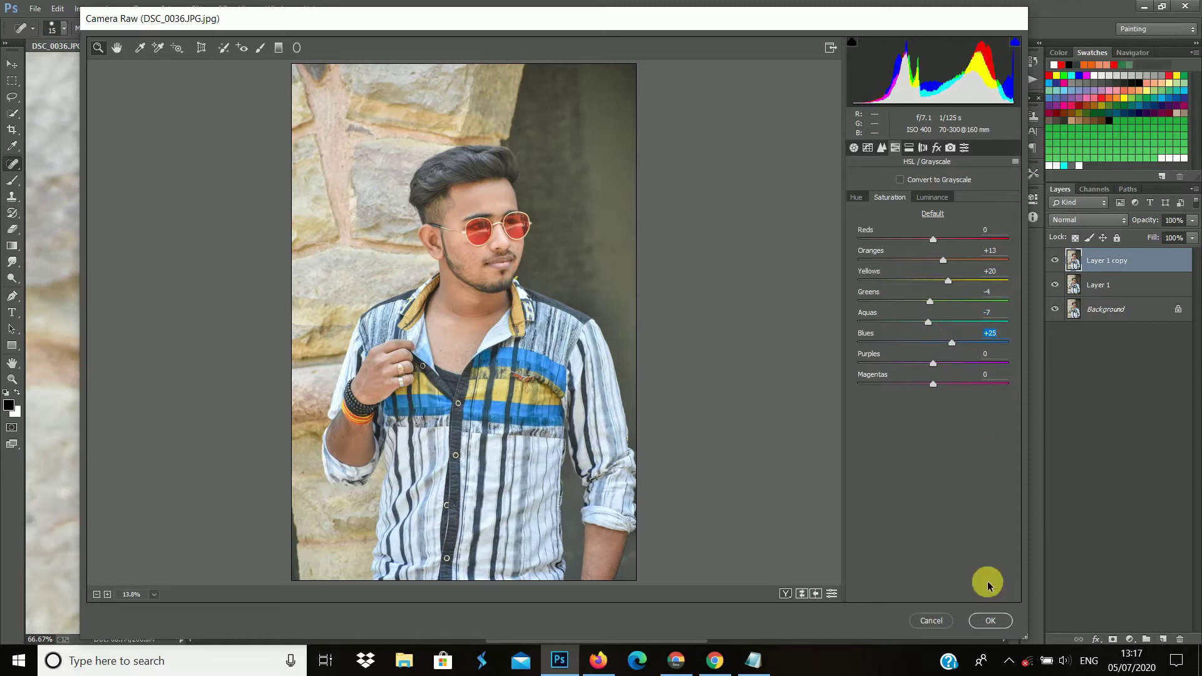
pyautogui.click(989, 617)
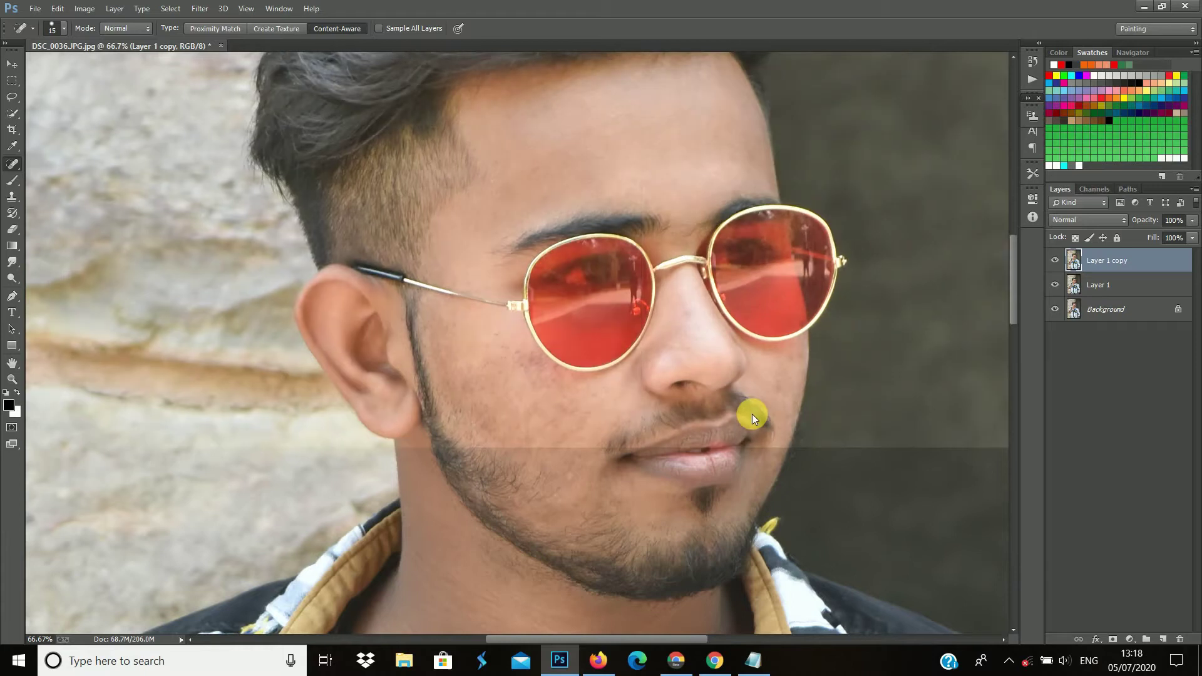
pyautogui.hotkey('ctrl', '-')
pyautogui.hotkey('ctrl', '-')
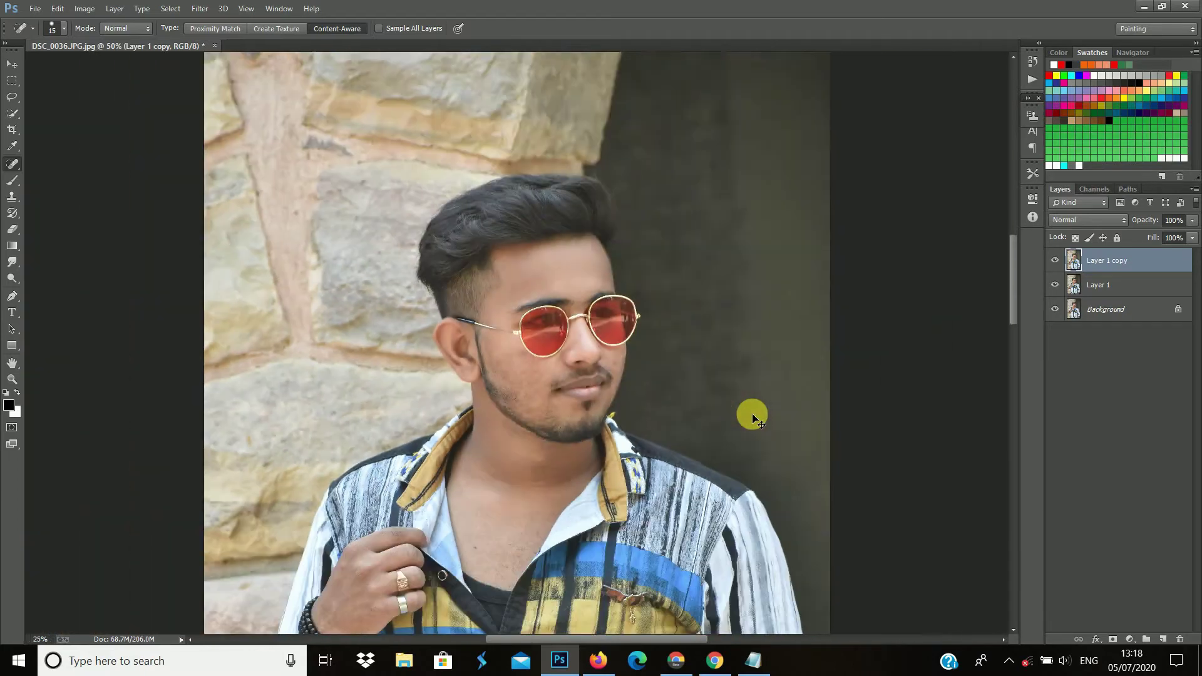
pyautogui.hotkey('ctrl', '-')
pyautogui.hotkey('ctrl', '-')
pyautogui.hotkey('ctrl', '-')
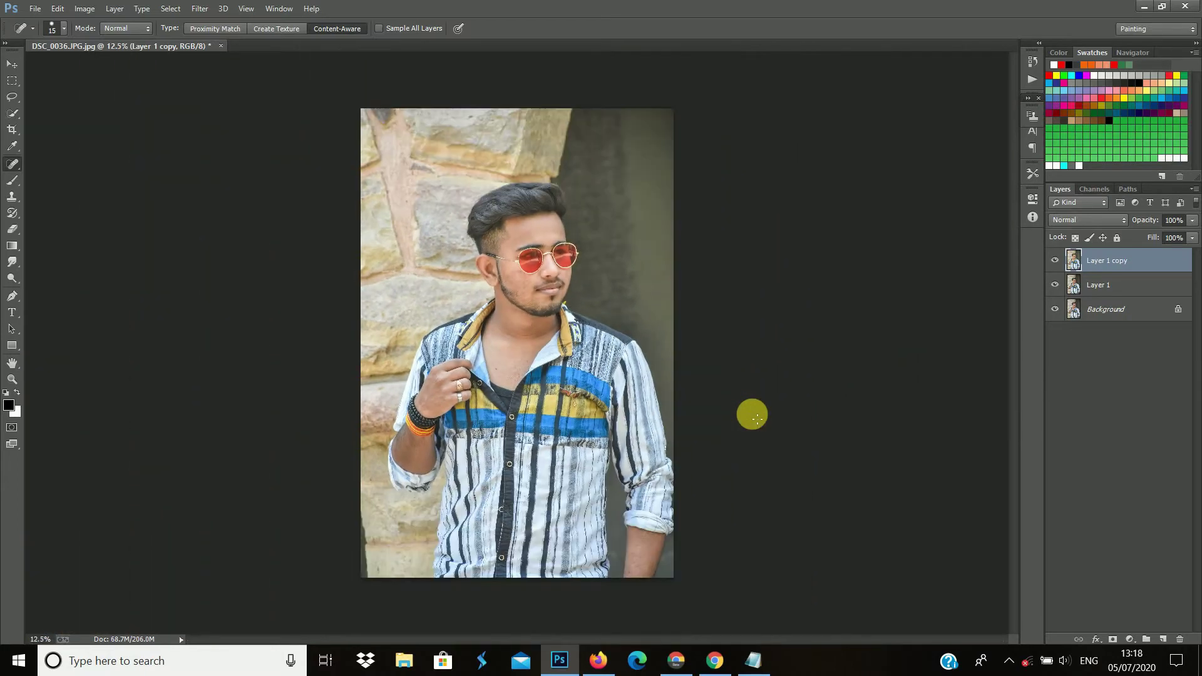
pyautogui.hotkey('ctrl', '+')
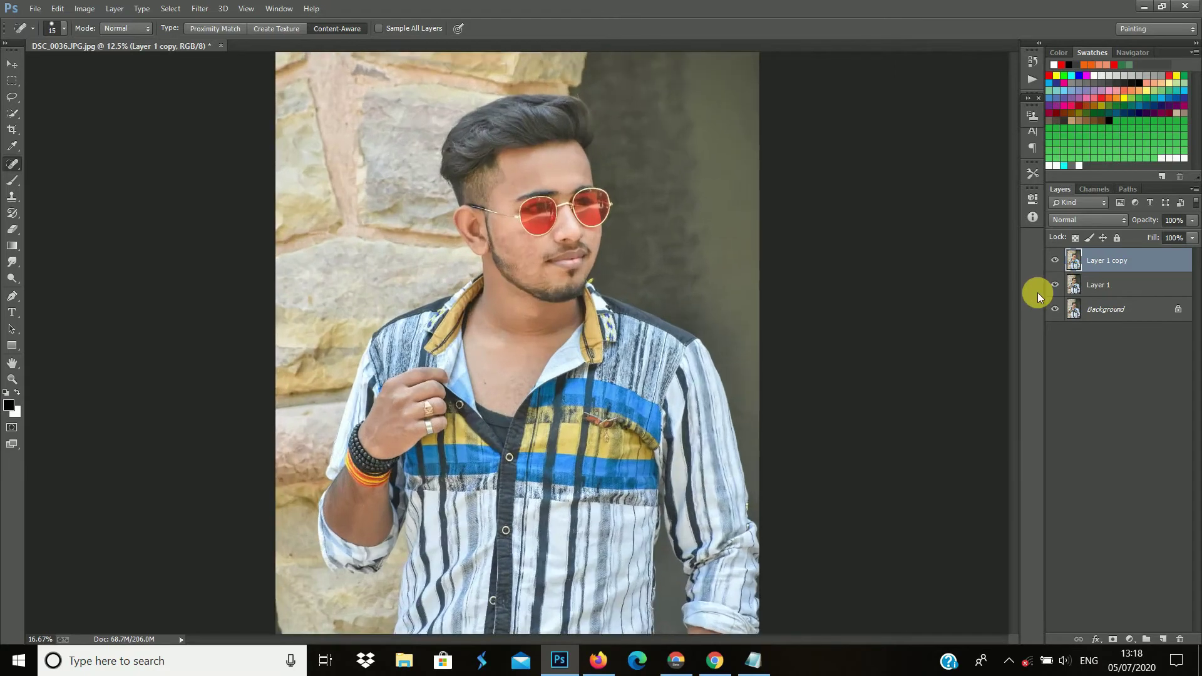
pyautogui.hotkey('ctrl', '+')
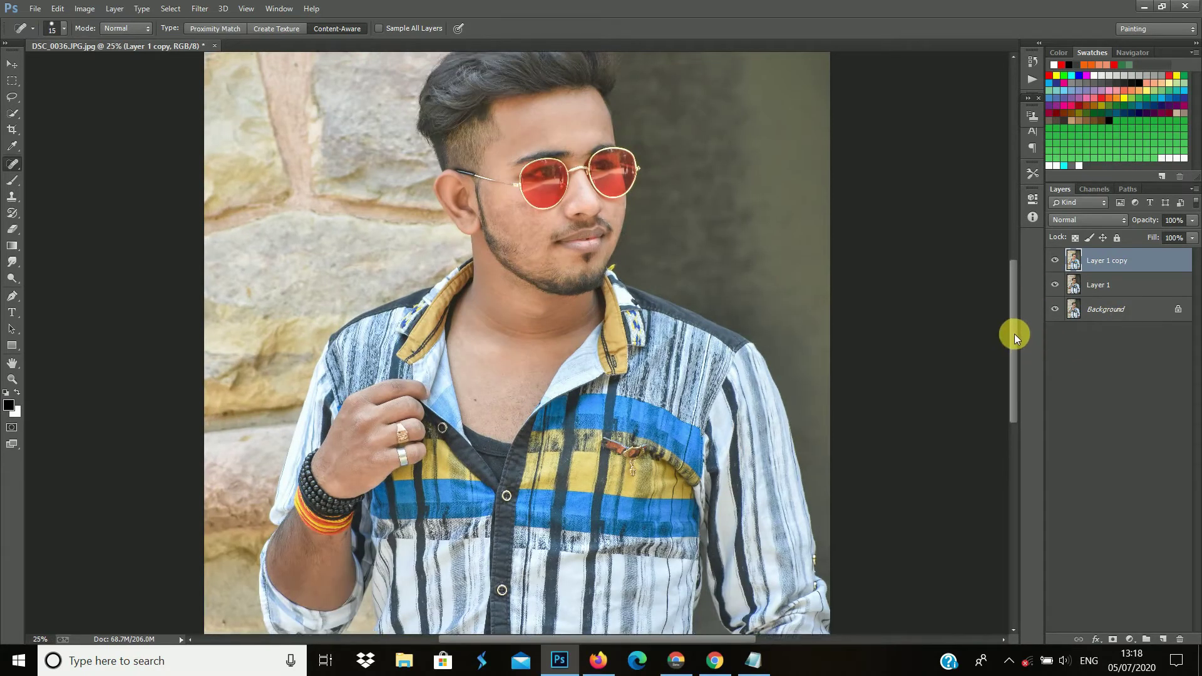
pyautogui.moveTo(1014, 333); pyautogui.dragTo(1013, 320)
pyautogui.click(1055, 260)
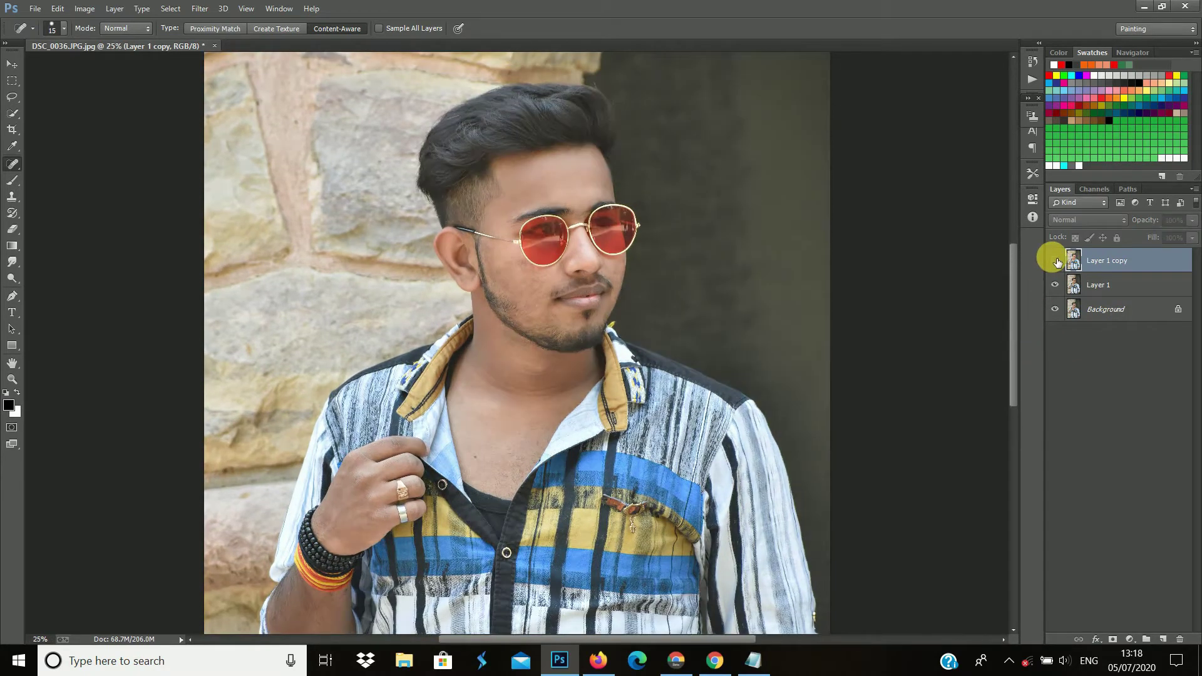
pyautogui.click(1056, 260)
pyautogui.click(1055, 260)
pyautogui.scroll(2, 620, 305)
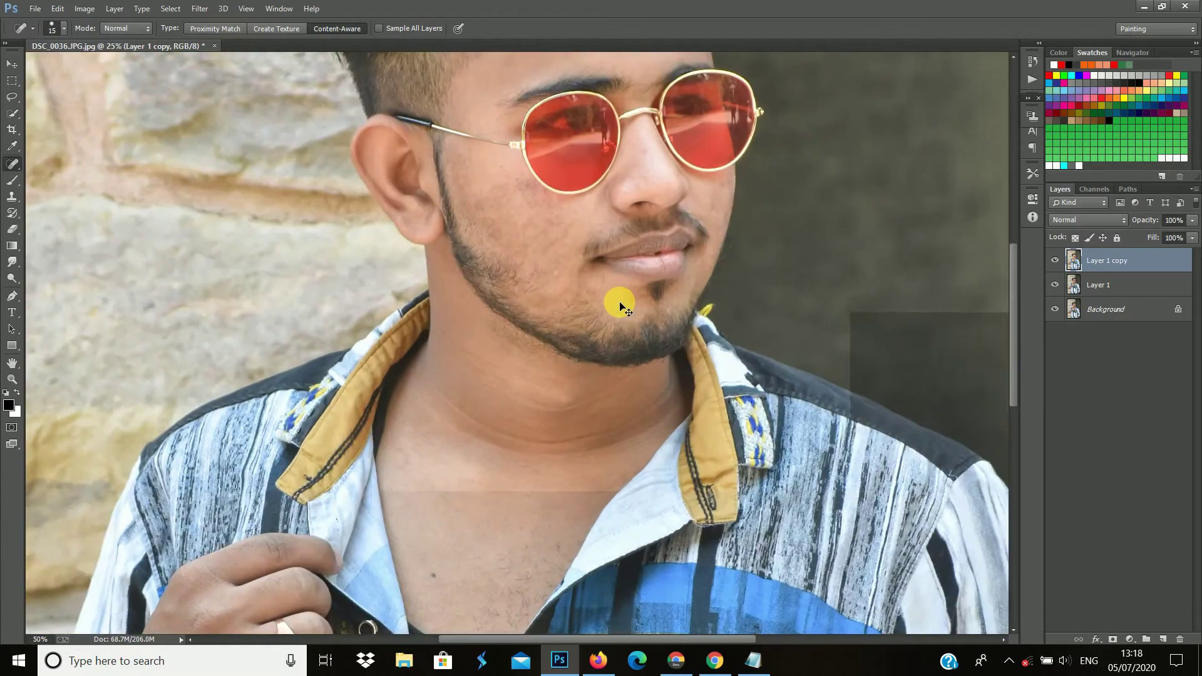
pyautogui.moveTo(1012, 329); pyautogui.dragTo(1010, 297)
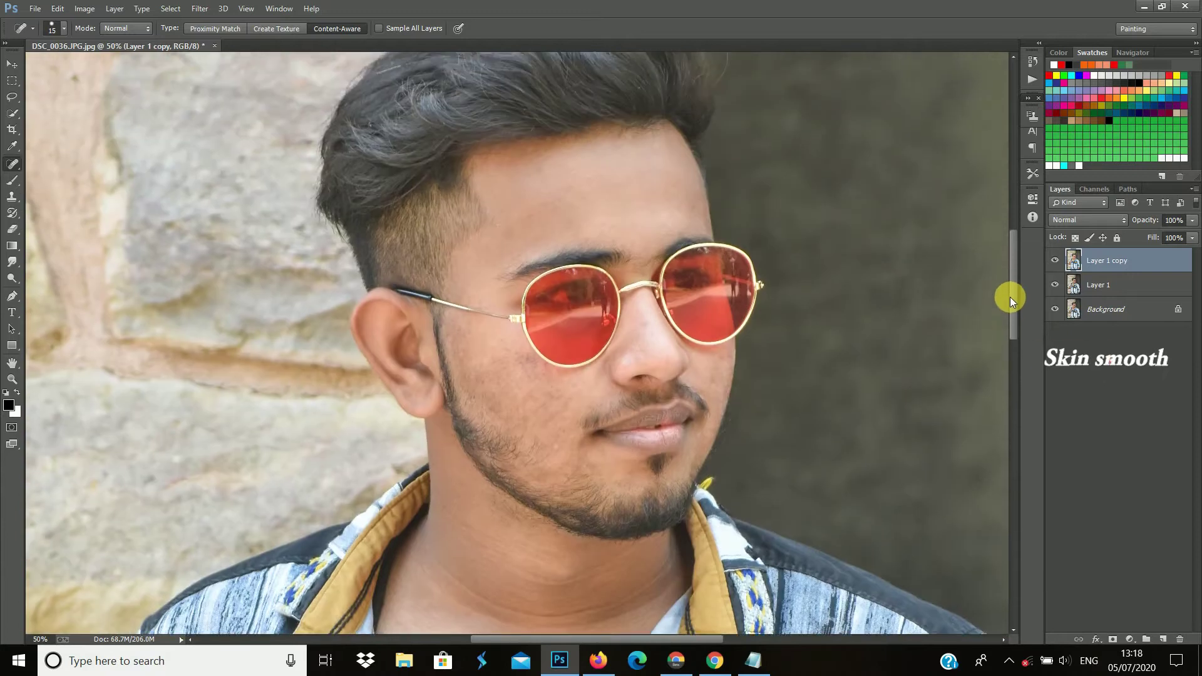
pyautogui.hotkey('ctrl', 'j')
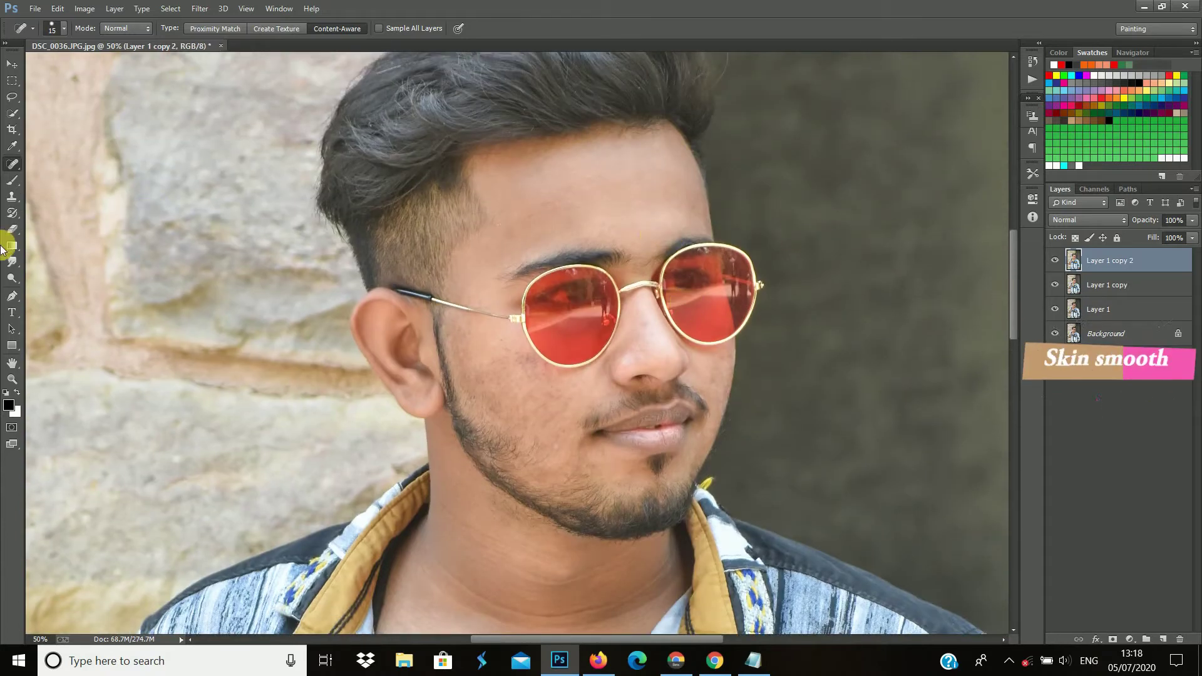
# Step: Select the Mixer Brush with a soft round tip and view the forehead at 100%
pyautogui.press('p')
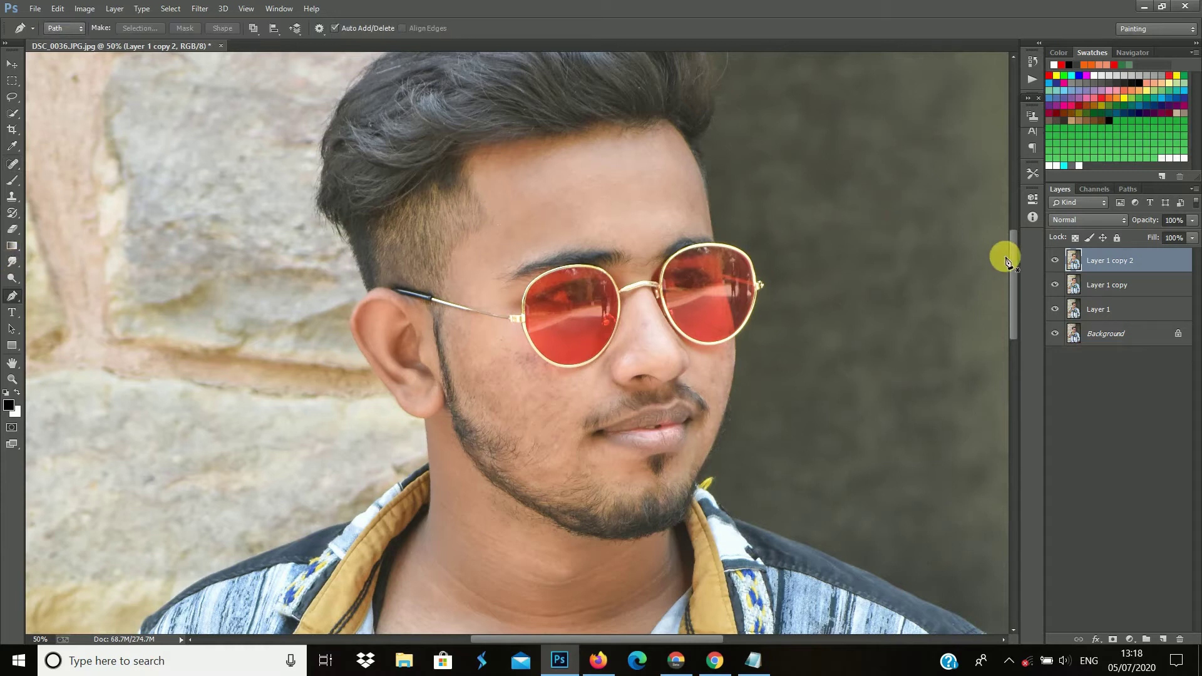
pyautogui.scroll(2, 1001, 255)
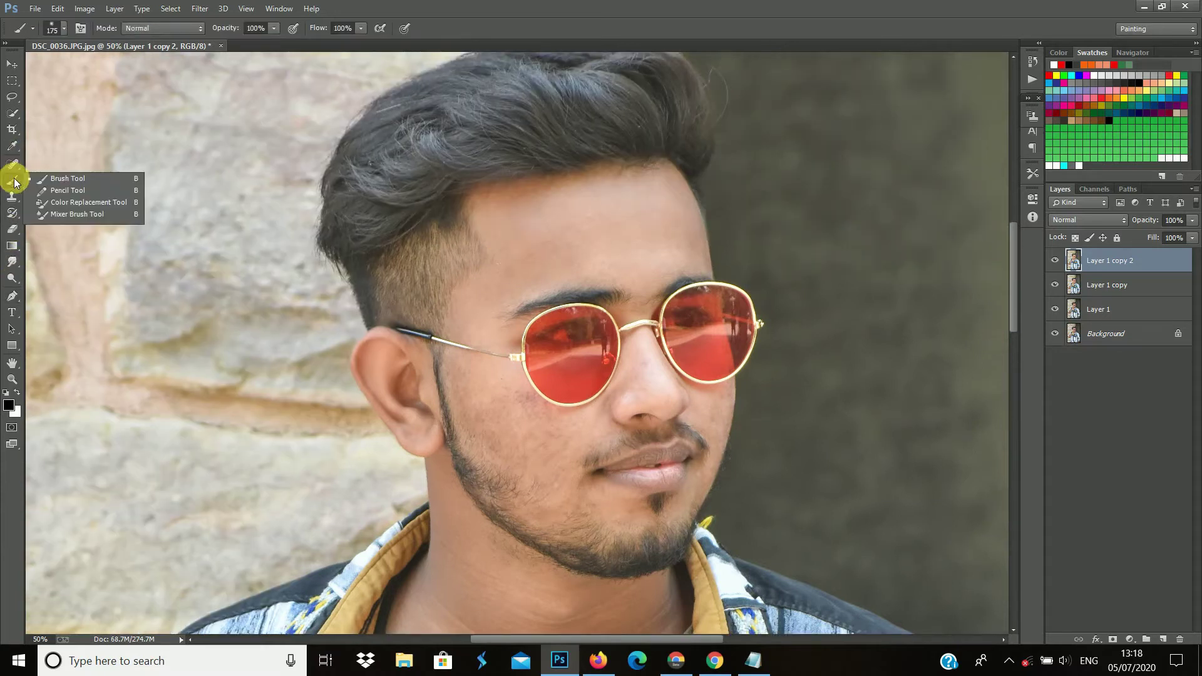
pyautogui.moveTo(11, 180); pyautogui.dragTo(55, 219)
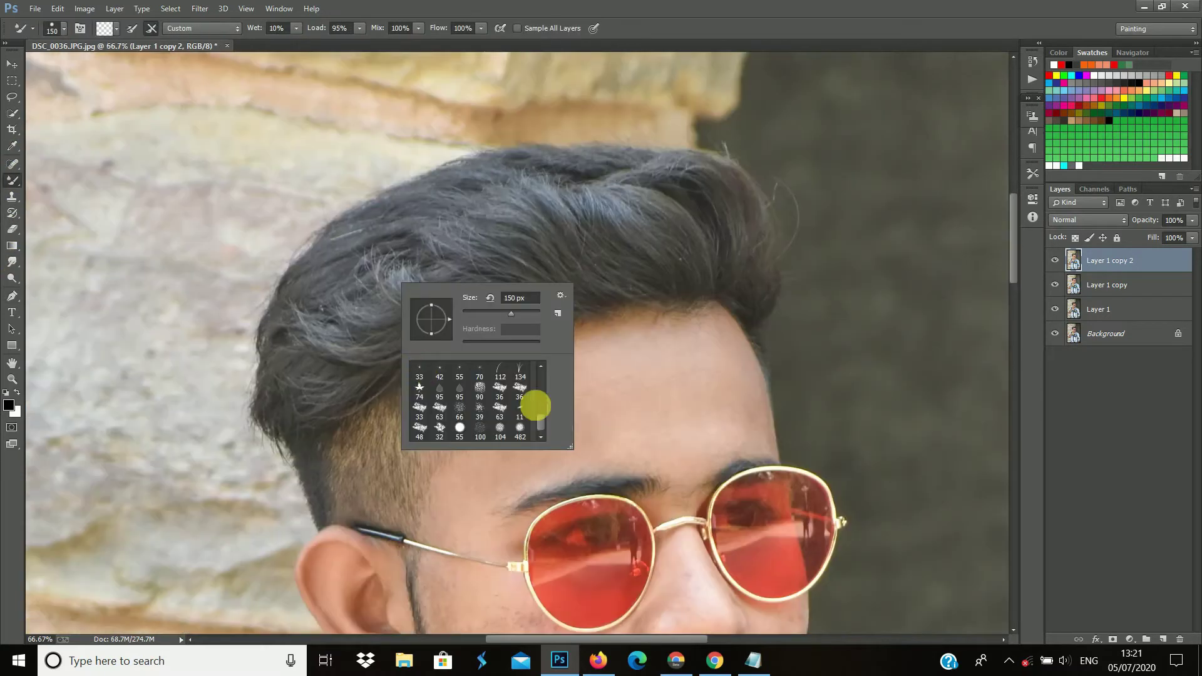
pyautogui.moveTo(542, 423); pyautogui.dragTo(540, 367)
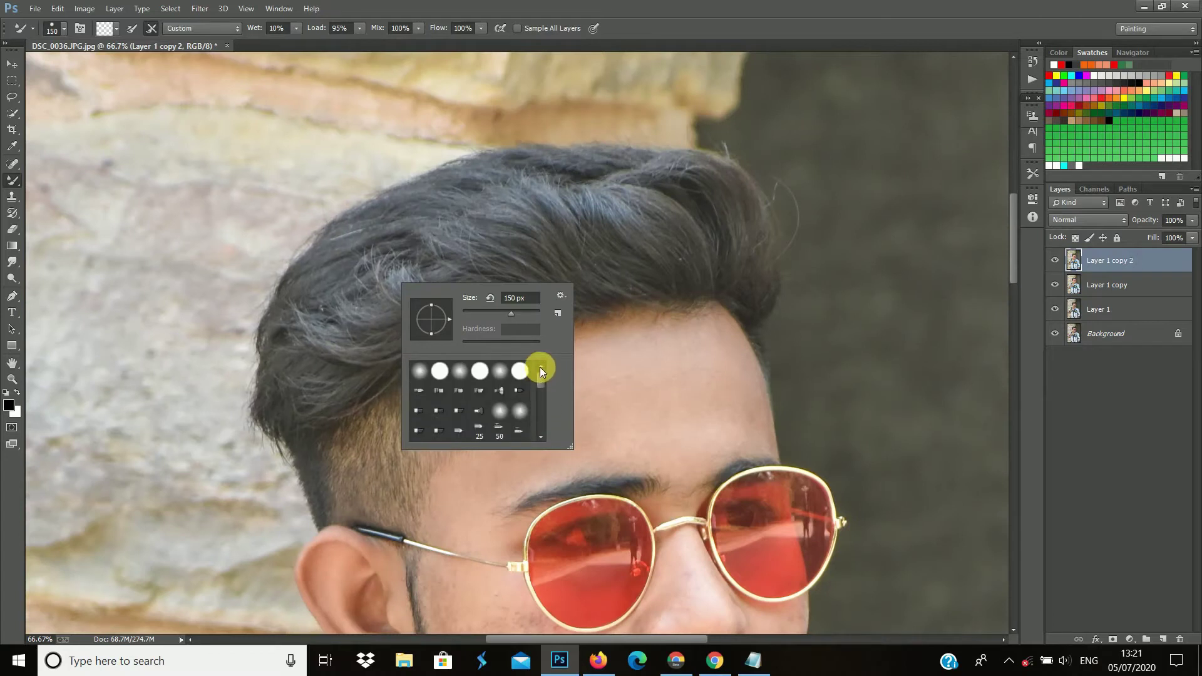
pyautogui.click(694, 433)
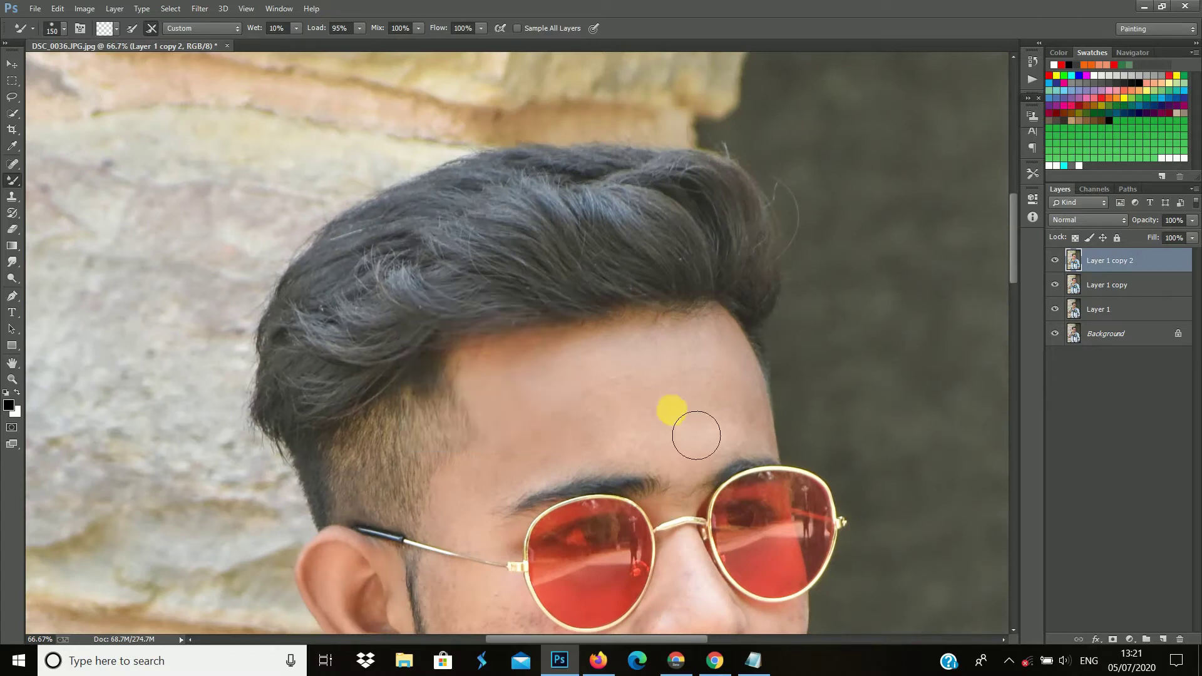
pyautogui.scroll(2, 673, 413)
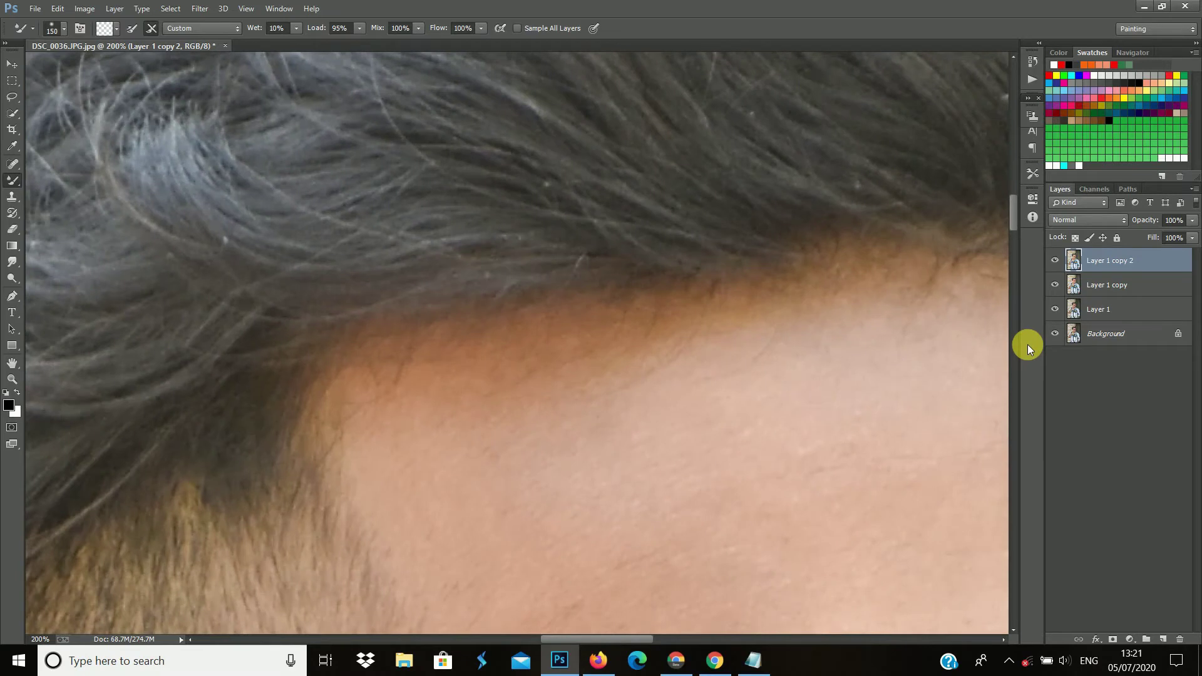
pyautogui.hotkey('ctrl', '1')
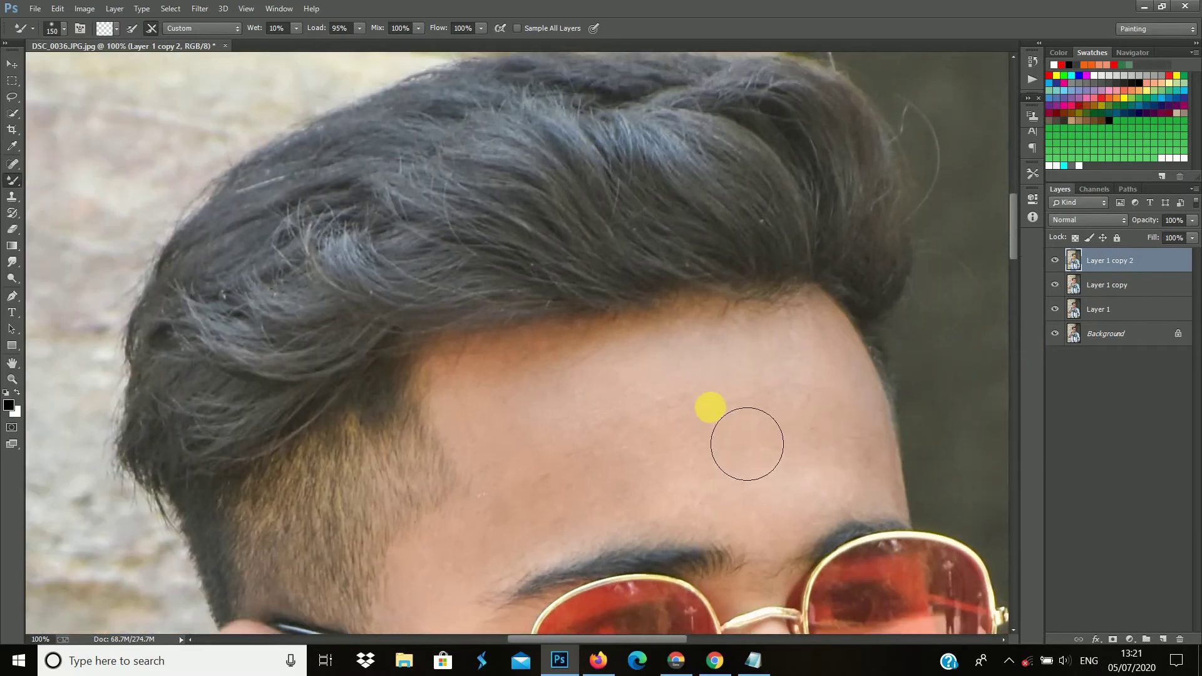
# Step: Blend the forehead skin with the Mixer Brush at 12% wetness
pyautogui.moveTo(841, 397)
pyautogui.mouseDown()
pyautogui.moveTo(854, 422)
pyautogui.moveTo(845, 376)
pyautogui.moveTo(883, 461)
pyautogui.moveTo(853, 505)
pyautogui.moveTo(779, 429)
pyautogui.moveTo(748, 424)
pyautogui.mouseUp()
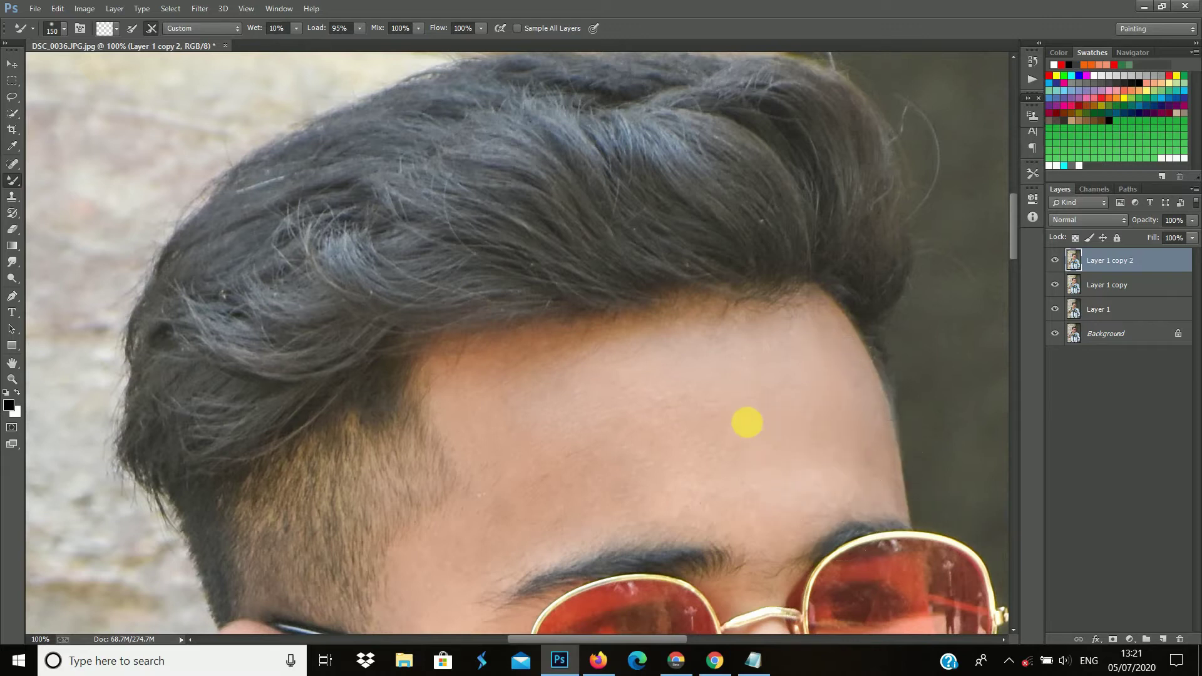
pyautogui.rightClick(747, 423)
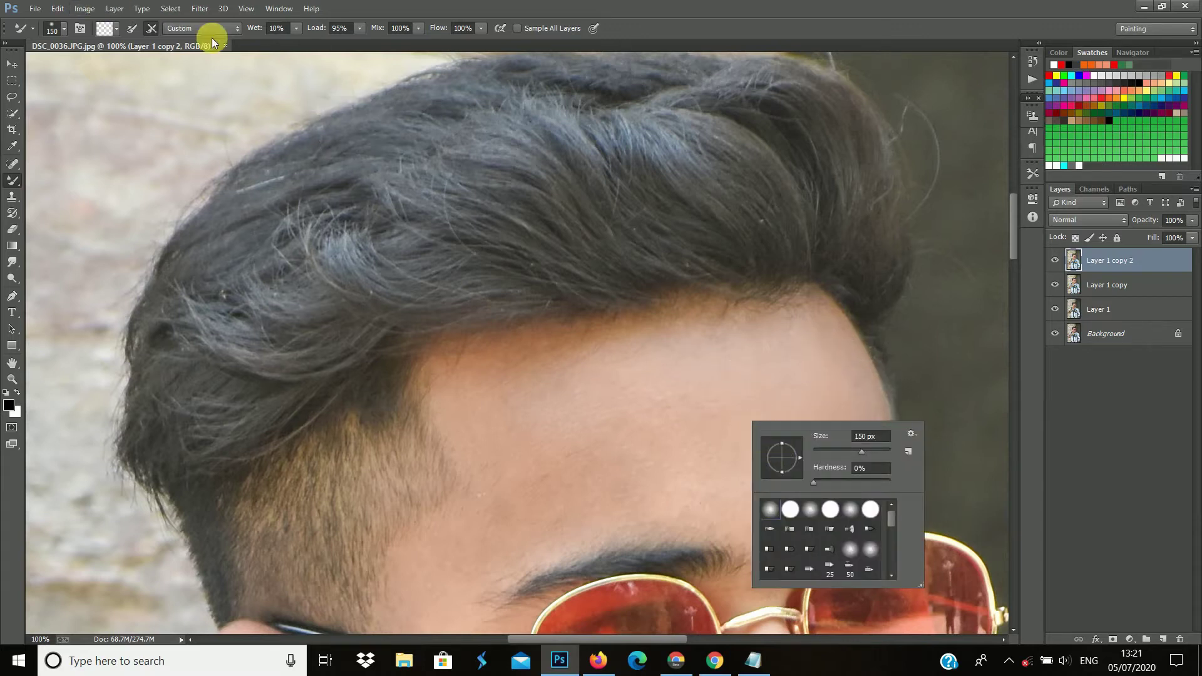
pyautogui.click(295, 29)
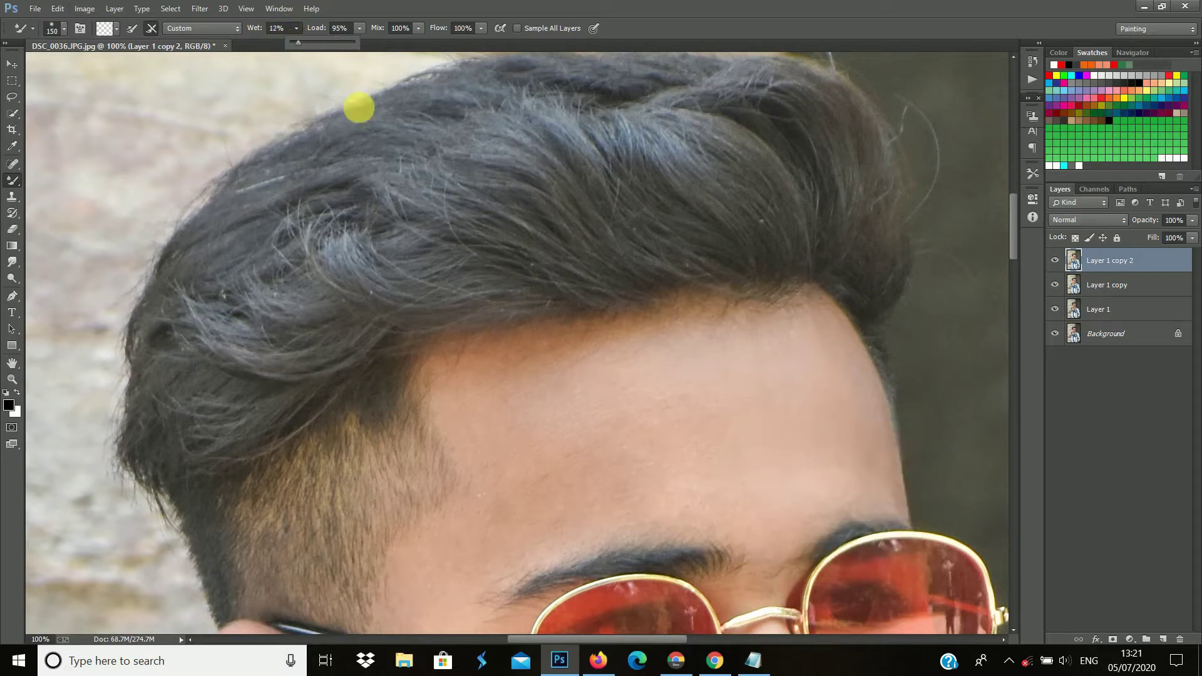
pyautogui.click(620, 421)
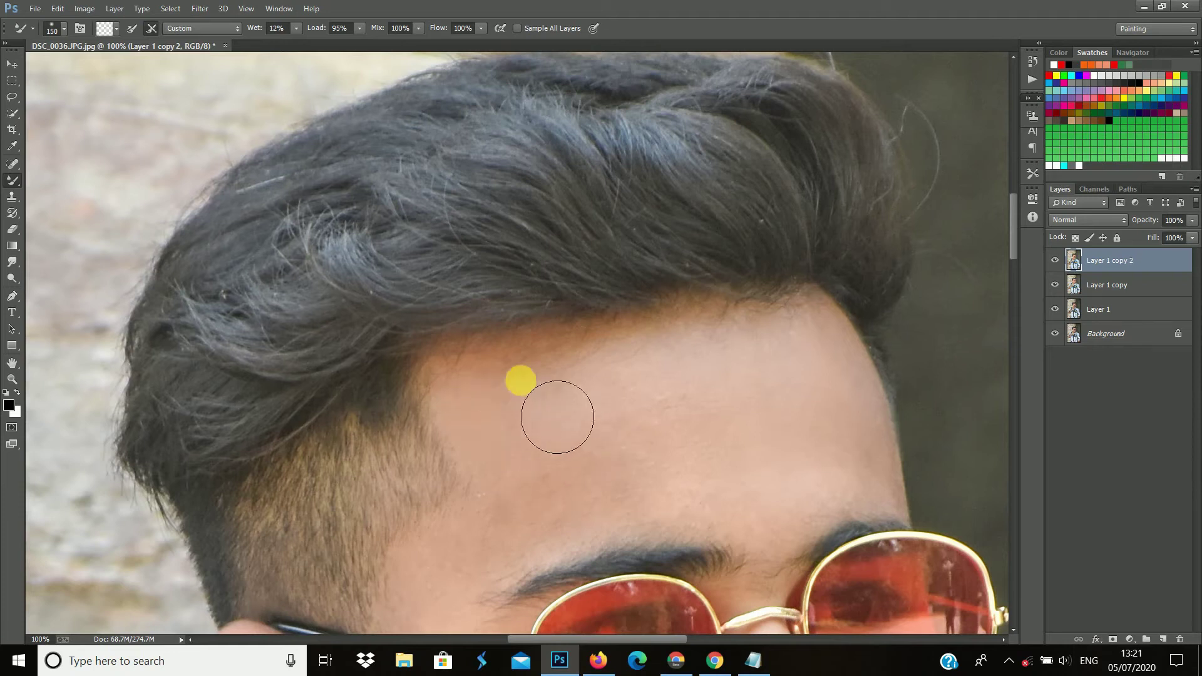
pyautogui.moveTo(722, 406)
pyautogui.mouseDown()
pyautogui.moveTo(787, 412)
pyautogui.moveTo(807, 582)
pyautogui.moveTo(773, 405)
pyautogui.moveTo(690, 510)
pyautogui.moveTo(582, 510)
pyautogui.moveTo(764, 536)
pyautogui.moveTo(478, 615)
pyautogui.moveTo(674, 518)
pyautogui.moveTo(806, 509)
pyautogui.moveTo(622, 523)
pyautogui.moveTo(902, 389)
pyautogui.moveTo(819, 389)
pyautogui.moveTo(572, 448)
pyautogui.moveTo(526, 549)
pyautogui.moveTo(872, 430)
pyautogui.moveTo(878, 478)
pyautogui.mouseUp()
pyautogui.moveTo(1014, 226); pyautogui.dragTo(1015, 266)
pyautogui.moveTo(804, 128)
pyautogui.mouseDown()
pyautogui.moveTo(901, 151)
pyautogui.moveTo(871, 168)
pyautogui.moveTo(885, 181)
pyautogui.moveTo(899, 117)
pyautogui.moveTo(643, 201)
pyautogui.moveTo(469, 300)
pyautogui.moveTo(515, 162)
pyautogui.moveTo(416, 295)
pyautogui.moveTo(437, 266)
pyautogui.mouseUp()
# Step: Enlarge the brush and smooth the cheek and the nose up toward the glasses
pyautogui.press(']')
pyautogui.press(']')
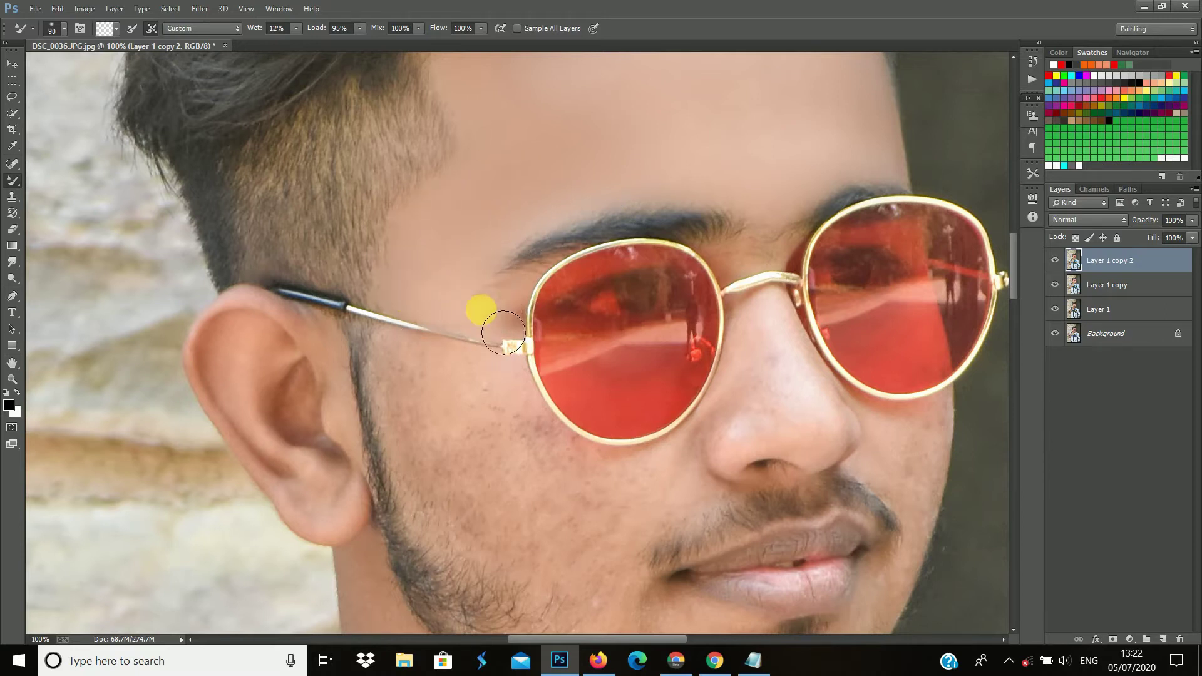
pyautogui.moveTo(1013, 238); pyautogui.dragTo(1014, 255)
pyautogui.press(']')
pyautogui.press(']')
pyautogui.press(']')
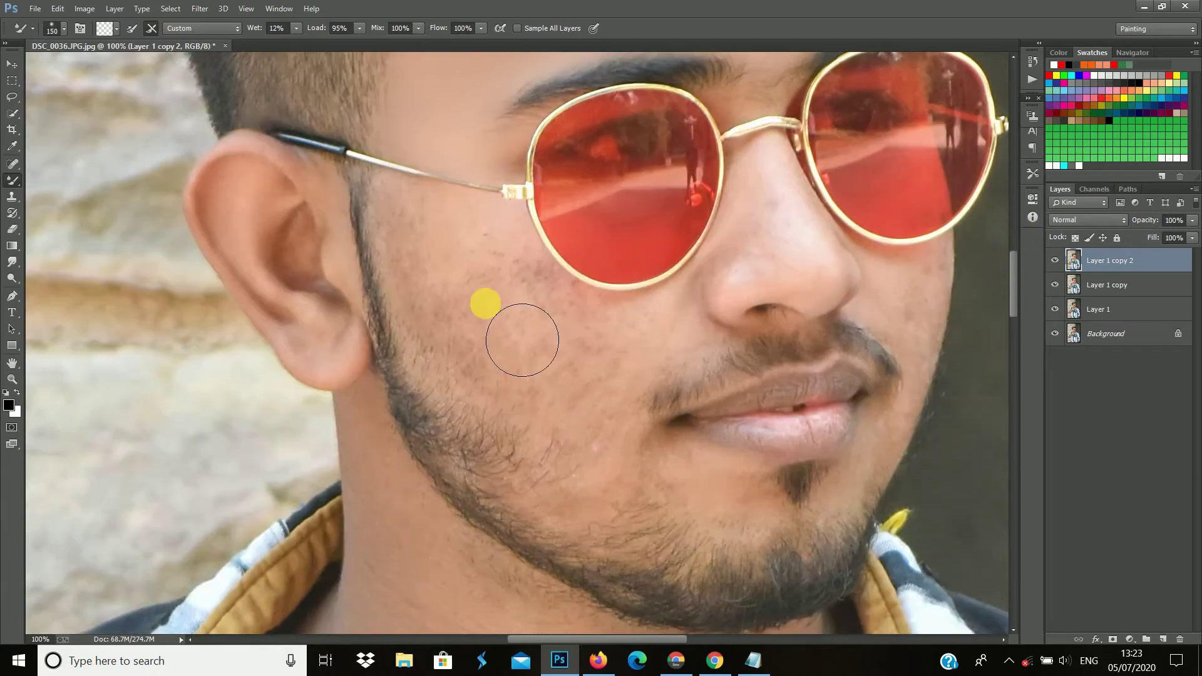
pyautogui.moveTo(548, 323)
pyautogui.mouseDown()
pyautogui.moveTo(453, 287)
pyautogui.moveTo(529, 324)
pyautogui.moveTo(523, 403)
pyautogui.moveTo(537, 368)
pyautogui.moveTo(666, 384)
pyautogui.moveTo(539, 382)
pyautogui.moveTo(437, 349)
pyautogui.moveTo(582, 398)
pyautogui.moveTo(438, 320)
pyautogui.moveTo(460, 285)
pyautogui.moveTo(409, 233)
pyautogui.moveTo(502, 226)
pyautogui.moveTo(513, 247)
pyautogui.moveTo(408, 198)
pyautogui.moveTo(438, 351)
pyautogui.moveTo(438, 167)
pyautogui.moveTo(478, 113)
pyautogui.moveTo(416, 148)
pyautogui.moveTo(703, 308)
pyautogui.moveTo(599, 489)
pyautogui.moveTo(585, 404)
pyautogui.moveTo(558, 461)
pyautogui.moveTo(633, 482)
pyautogui.moveTo(532, 438)
pyautogui.moveTo(762, 497)
pyautogui.moveTo(771, 536)
pyautogui.moveTo(749, 541)
pyautogui.moveTo(719, 518)
pyautogui.moveTo(679, 386)
pyautogui.moveTo(637, 435)
pyautogui.moveTo(707, 303)
pyautogui.mouseUp()
pyautogui.press('[')
pyautogui.press('[')
pyautogui.press('[')
pyautogui.press(']')
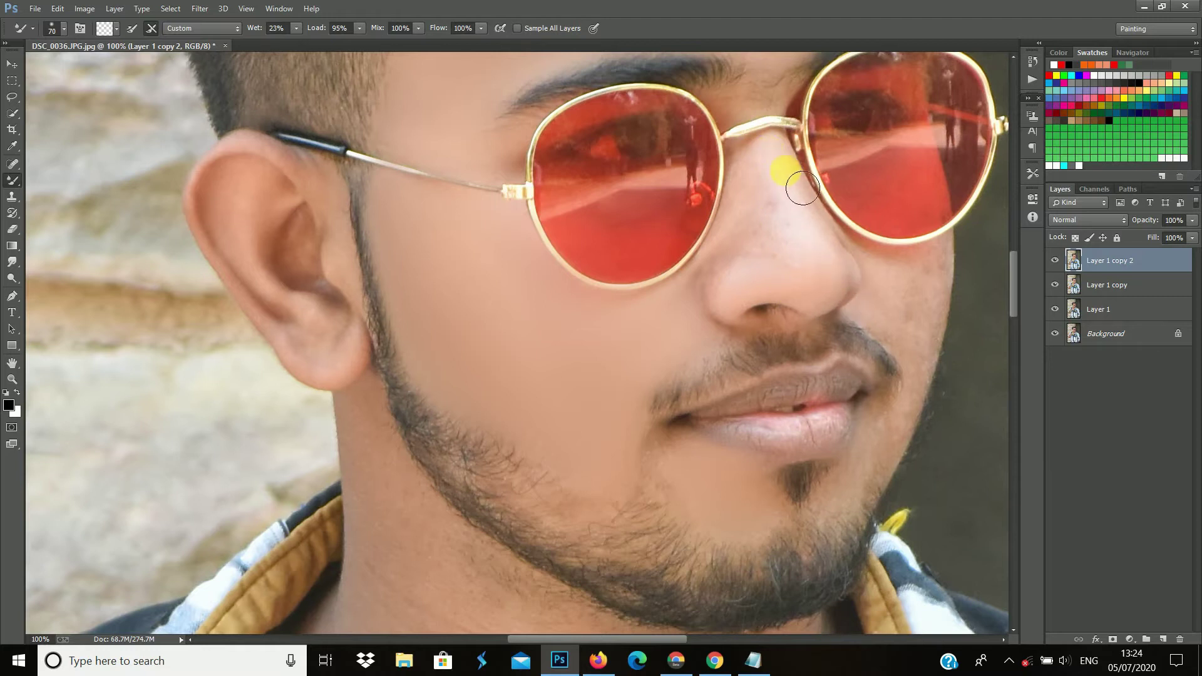
pyautogui.moveTo(800, 276); pyautogui.dragTo(753, 205)
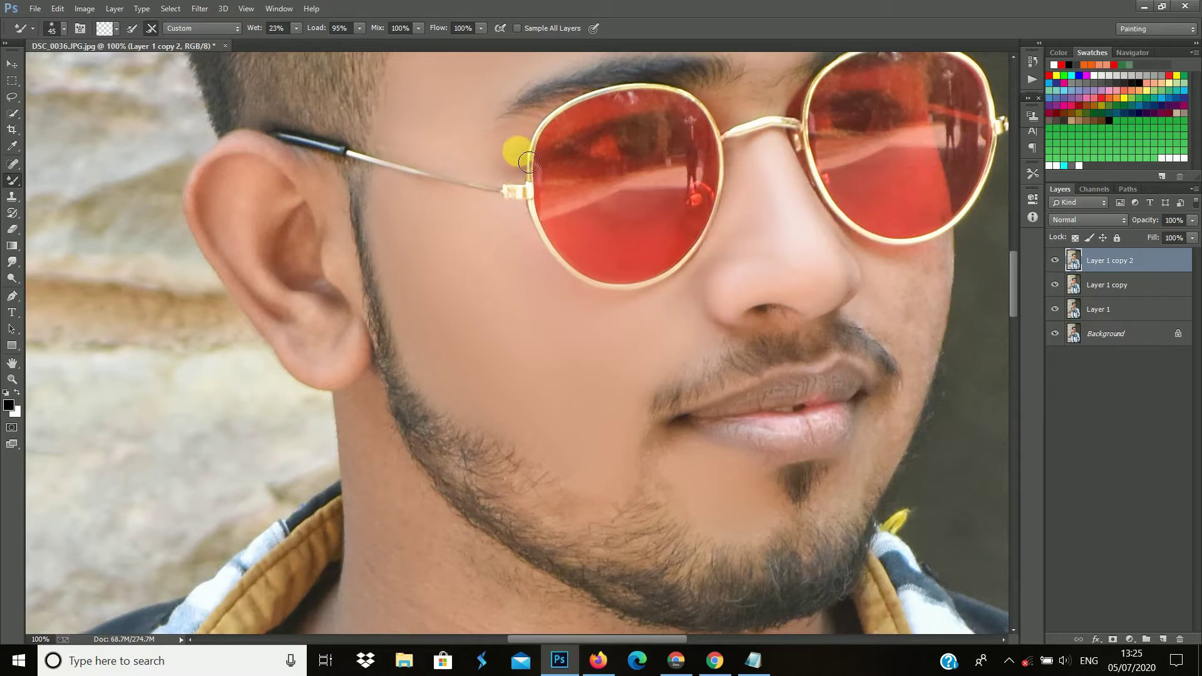
pyautogui.scroll(-2, 451, 131)
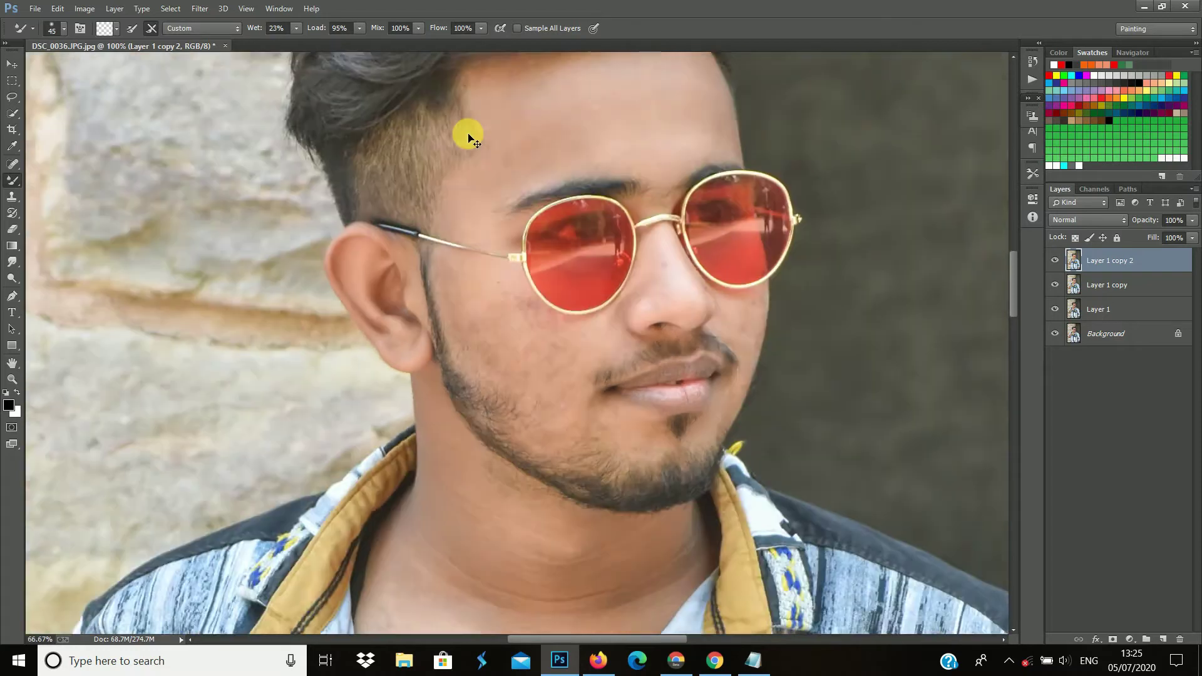
# Step: Smooth the skin along the jaw, cheek edge and chin with a slightly larger brush
pyautogui.scroll(2, 671, 497)
pyautogui.moveTo(595, 511)
pyautogui.mouseDown()
pyautogui.moveTo(478, 429)
pyautogui.moveTo(543, 478)
pyautogui.mouseUp()
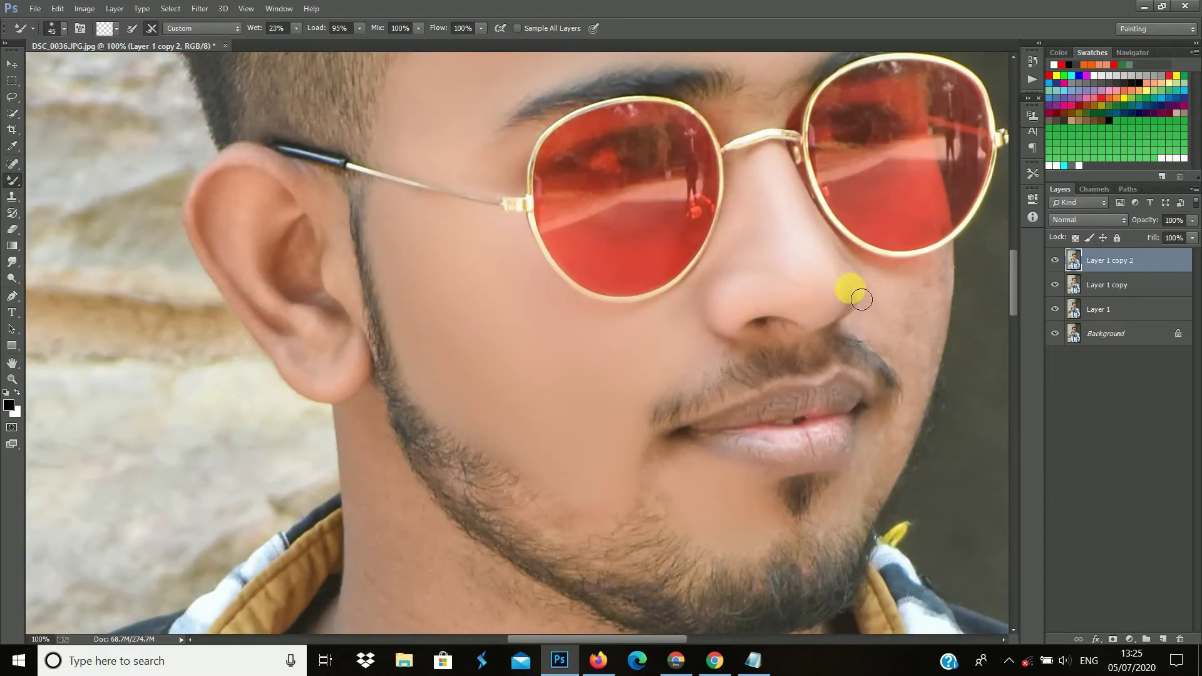
pyautogui.press(']')
pyautogui.press(']')
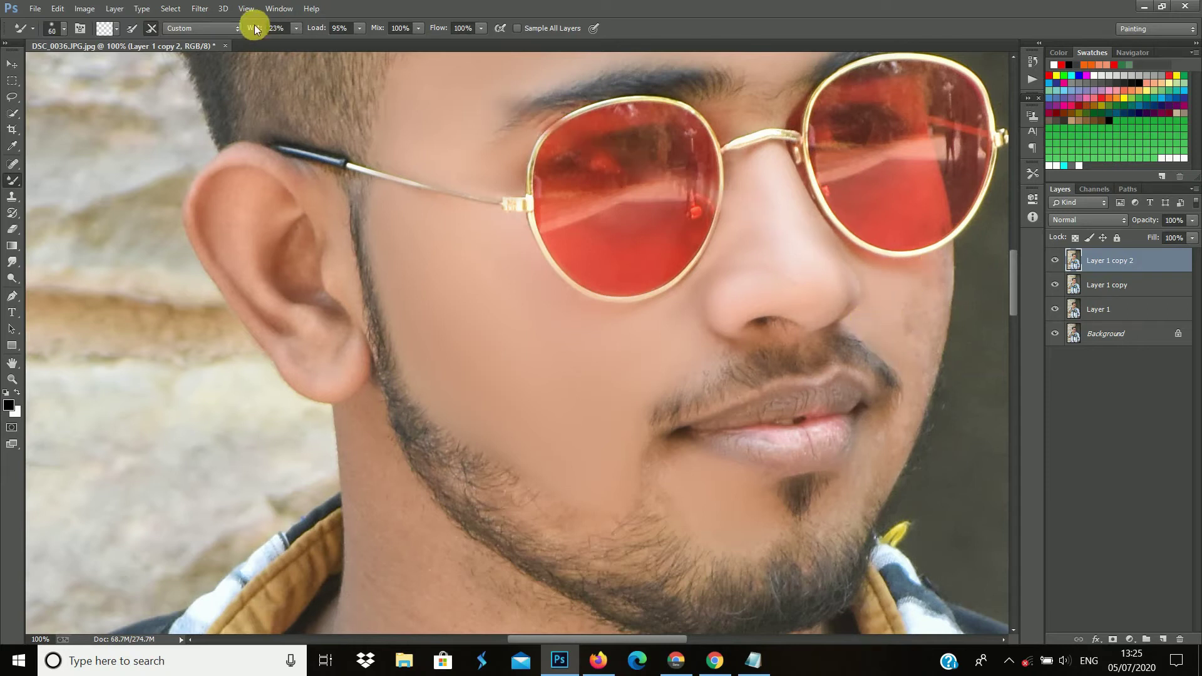
pyautogui.moveTo(914, 284)
pyautogui.mouseDown()
pyautogui.moveTo(940, 294)
pyautogui.moveTo(935, 401)
pyautogui.mouseUp()
pyautogui.moveTo(932, 306); pyautogui.dragTo(965, 275)
pyautogui.moveTo(951, 331)
pyautogui.mouseDown()
pyautogui.moveTo(874, 337)
pyautogui.moveTo(931, 430)
pyautogui.mouseUp()
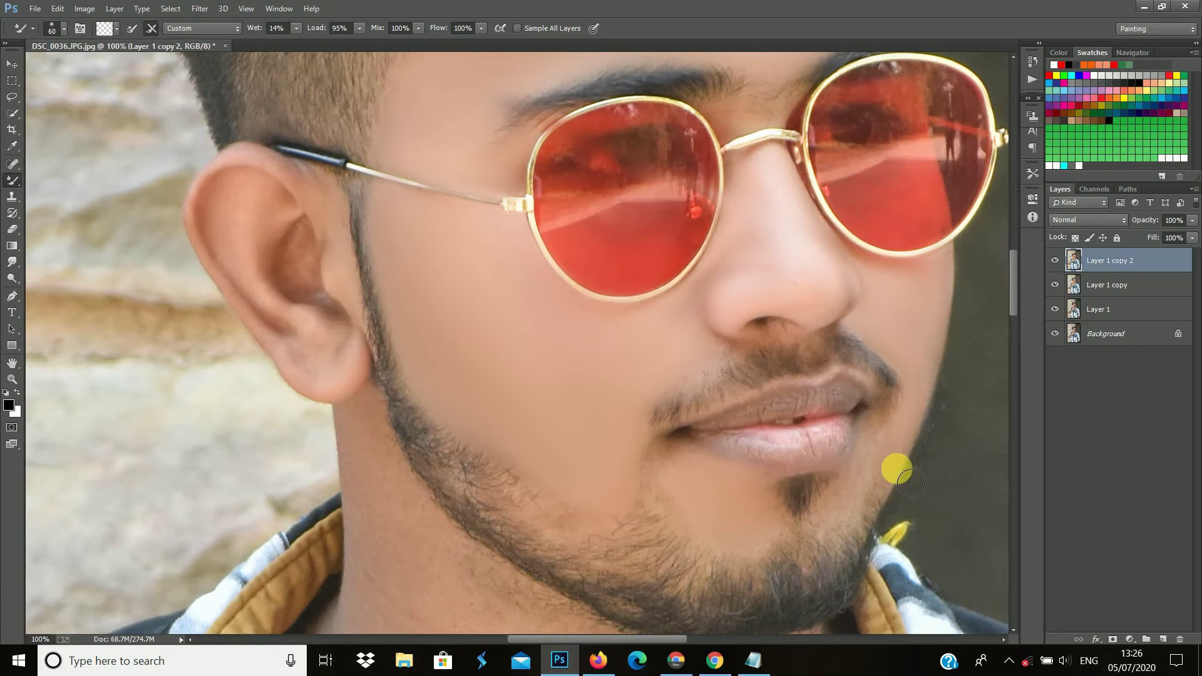
pyautogui.moveTo(912, 483)
pyautogui.mouseDown()
pyautogui.moveTo(861, 503)
pyautogui.moveTo(888, 445)
pyautogui.moveTo(861, 512)
pyautogui.moveTo(838, 510)
pyautogui.moveTo(890, 509)
pyautogui.mouseUp()
pyautogui.moveTo(894, 443)
pyautogui.mouseDown()
pyautogui.moveTo(802, 544)
pyautogui.moveTo(739, 570)
pyautogui.moveTo(889, 489)
pyautogui.mouseUp()
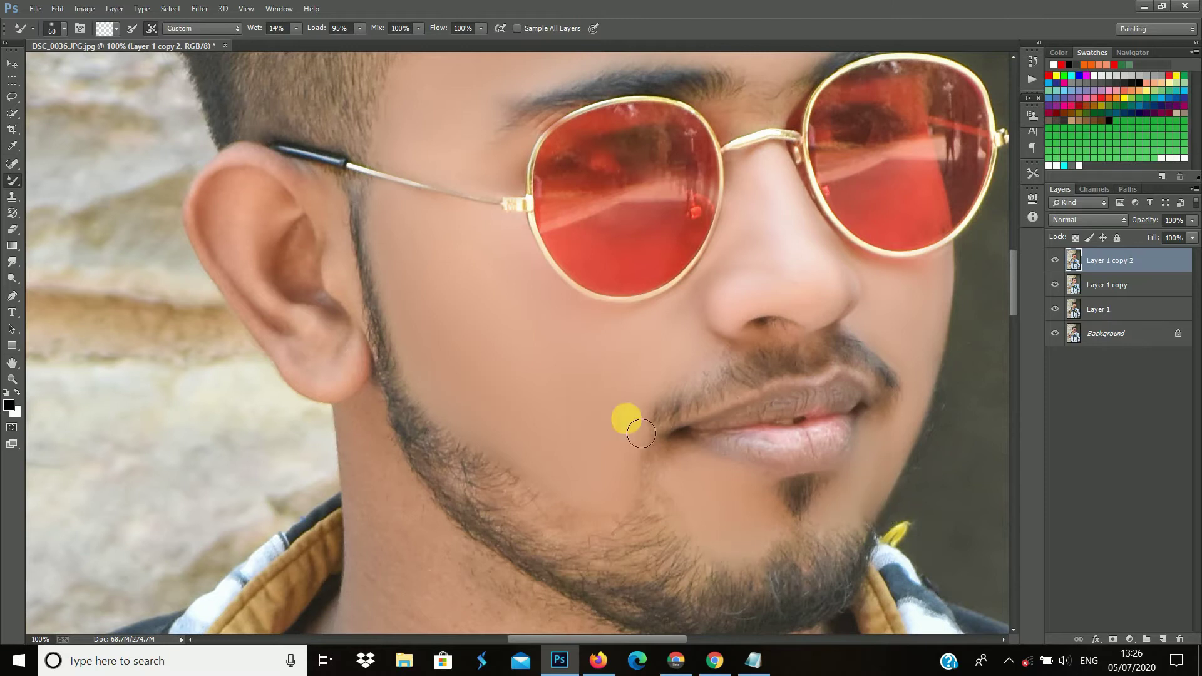
# Step: Blend the skin on the ear and up the neck, enlarging the brush for the neck
pyautogui.moveTo(1026, 298)
pyautogui.mouseDown()
pyautogui.moveTo(1006, 261)
pyautogui.moveTo(1006, 295)
pyautogui.mouseUp()
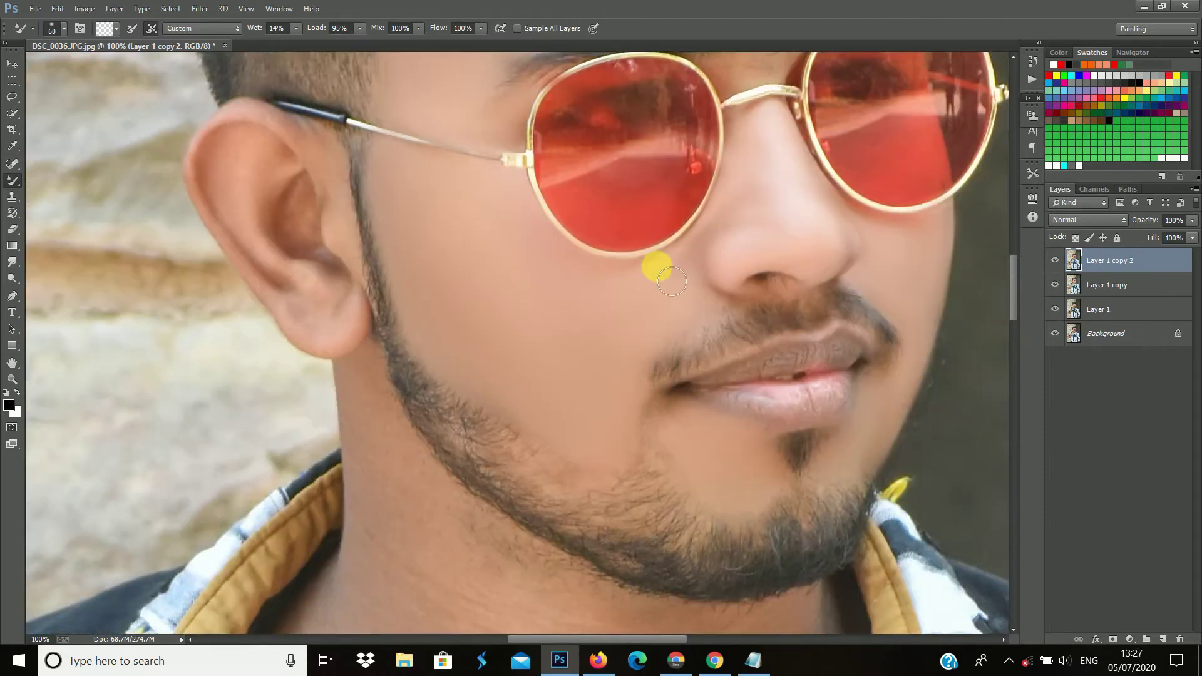
pyautogui.moveTo(280, 134); pyautogui.dragTo(355, 231)
pyautogui.moveTo(256, 228)
pyautogui.mouseDown()
pyautogui.moveTo(242, 161)
pyautogui.moveTo(318, 336)
pyautogui.mouseUp()
pyautogui.moveTo(260, 301); pyautogui.dragTo(320, 228)
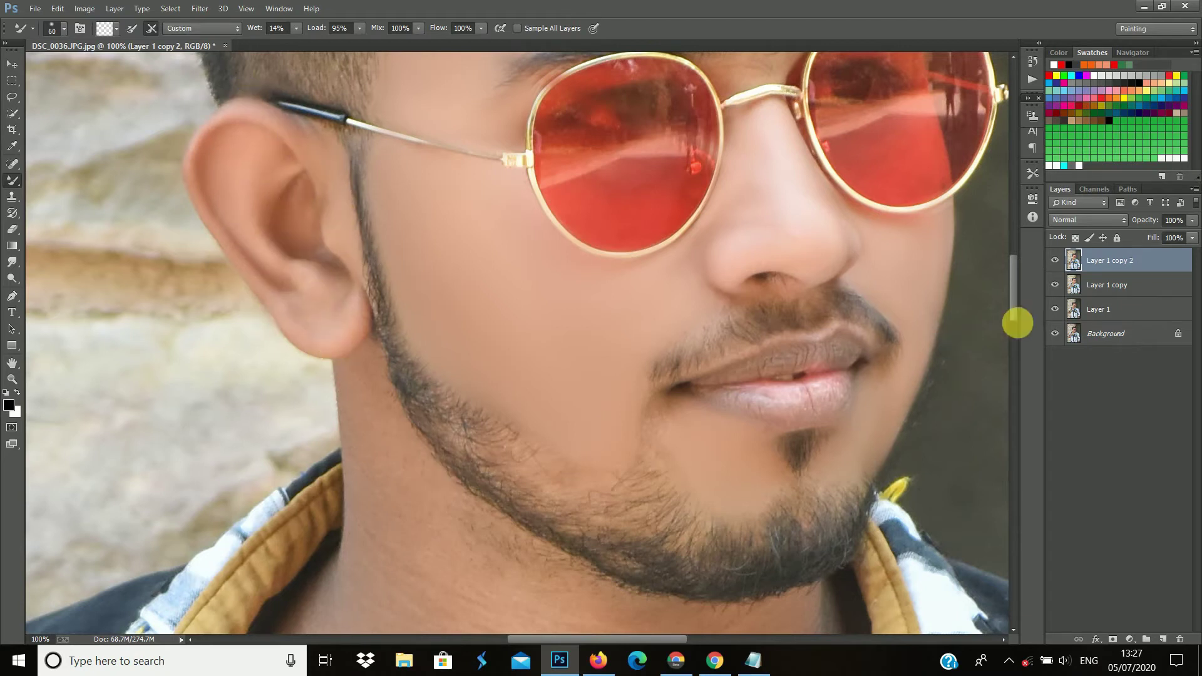
pyautogui.scroll(-5, 504, 396)
pyautogui.moveTo(505, 395)
pyautogui.mouseDown()
pyautogui.moveTo(470, 368)
pyautogui.moveTo(379, 166)
pyautogui.moveTo(432, 376)
pyautogui.moveTo(424, 290)
pyautogui.moveTo(502, 327)
pyautogui.moveTo(501, 299)
pyautogui.moveTo(403, 191)
pyautogui.moveTo(494, 322)
pyautogui.moveTo(523, 308)
pyautogui.moveTo(499, 290)
pyautogui.moveTo(658, 376)
pyautogui.moveTo(566, 343)
pyautogui.moveTo(528, 346)
pyautogui.moveTo(529, 311)
pyautogui.moveTo(601, 344)
pyautogui.moveTo(646, 382)
pyautogui.moveTo(497, 357)
pyautogui.moveTo(364, 226)
pyautogui.mouseUp()
pyautogui.press(']')
pyautogui.press(']')
pyautogui.press(']')
# Step: Raise brush wetness to 19% and smooth the neck creases and chest skin
pyautogui.moveTo(258, 30); pyautogui.dragTo(266, 30)
pyautogui.moveTo(798, 473)
pyautogui.mouseDown()
pyautogui.moveTo(475, 397)
pyautogui.moveTo(411, 443)
pyautogui.moveTo(488, 378)
pyautogui.moveTo(606, 395)
pyautogui.moveTo(654, 458)
pyautogui.moveTo(487, 392)
pyautogui.moveTo(577, 347)
pyautogui.moveTo(597, 408)
pyautogui.mouseUp()
pyautogui.moveTo(1013, 316); pyautogui.dragTo(1014, 338)
pyautogui.press(']')
pyautogui.press(']')
pyautogui.press(']')
pyautogui.moveTo(316, 321)
pyautogui.mouseDown()
pyautogui.moveTo(368, 557)
pyautogui.moveTo(349, 271)
pyautogui.moveTo(653, 429)
pyautogui.moveTo(748, 376)
pyautogui.mouseUp()
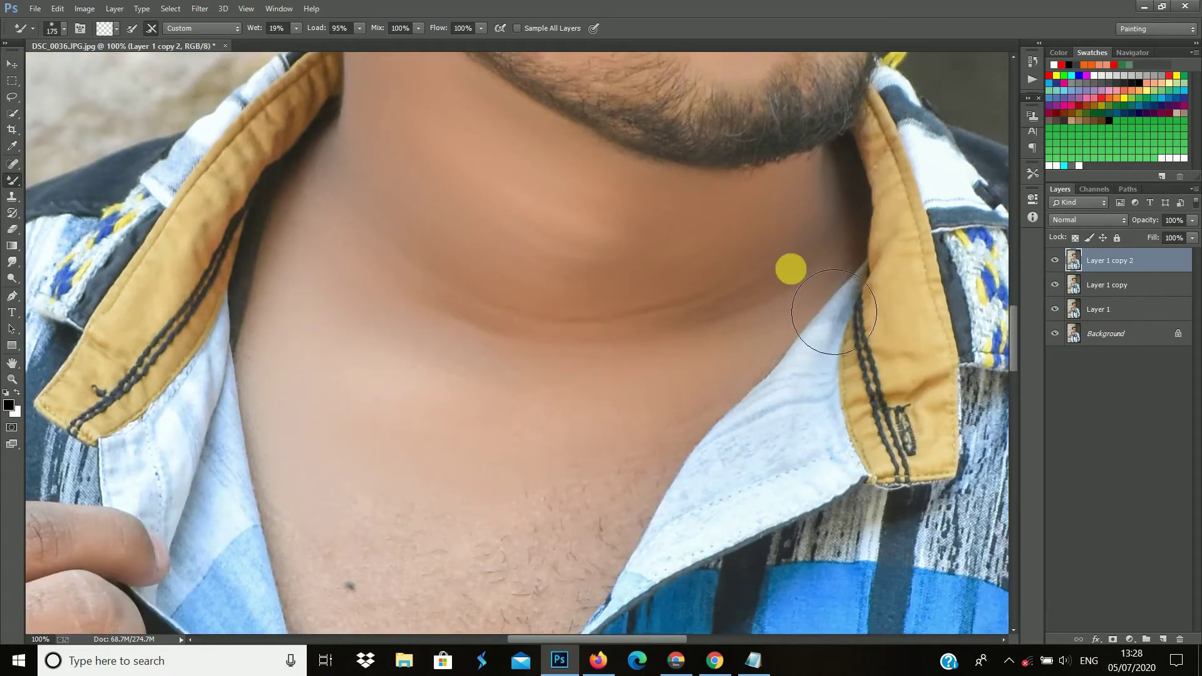
pyautogui.moveTo(1013, 339); pyautogui.dragTo(1013, 368)
pyautogui.moveTo(357, 352)
pyautogui.mouseDown()
pyautogui.moveTo(451, 316)
pyautogui.moveTo(550, 317)
pyautogui.moveTo(649, 261)
pyautogui.moveTo(440, 457)
pyautogui.moveTo(337, 410)
pyautogui.moveTo(430, 491)
pyautogui.moveTo(636, 271)
pyautogui.moveTo(652, 284)
pyautogui.moveTo(551, 422)
pyautogui.moveTo(499, 530)
pyautogui.moveTo(486, 486)
pyautogui.moveTo(670, 232)
pyautogui.moveTo(499, 298)
pyautogui.mouseUp()
pyautogui.press('[')
pyautogui.press('[')
pyautogui.press('[')
# Step: Zoom out to review the whole photo and set Layer 1 copy 2 to 84% opacity
pyautogui.hotkey('ctrl', '-')
pyautogui.hotkey('ctrl', '-')
pyautogui.hotkey('ctrl', '-')
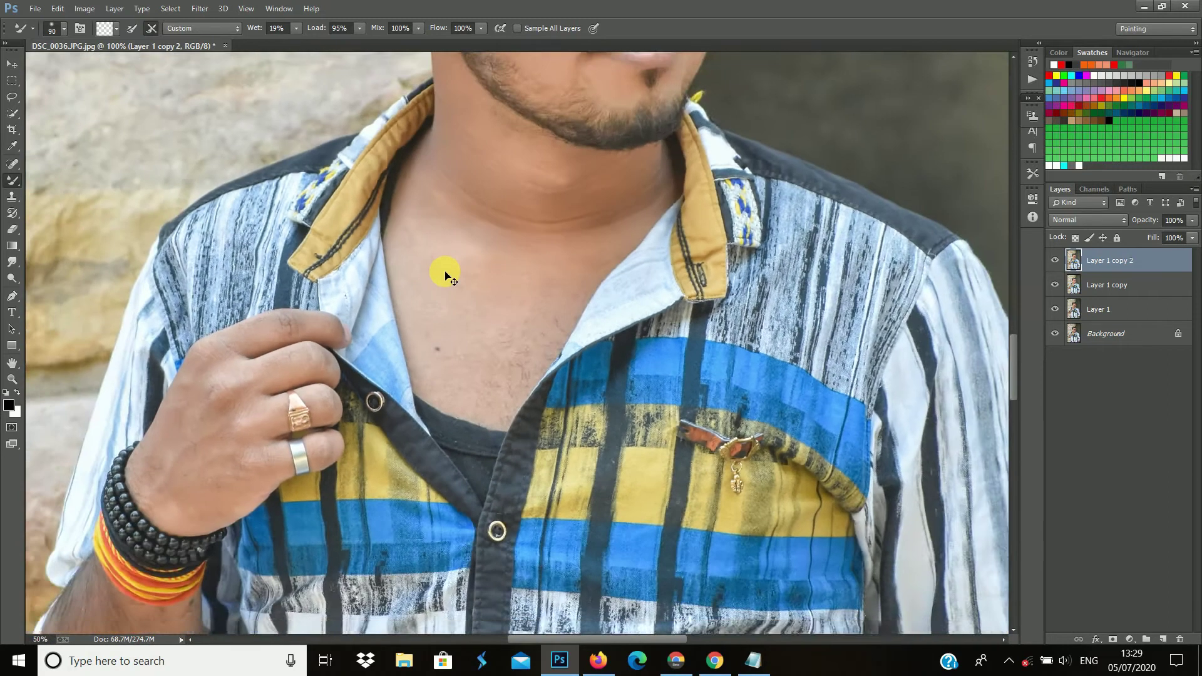
pyautogui.hotkey('ctrl', '-')
pyautogui.hotkey('ctrl', '-')
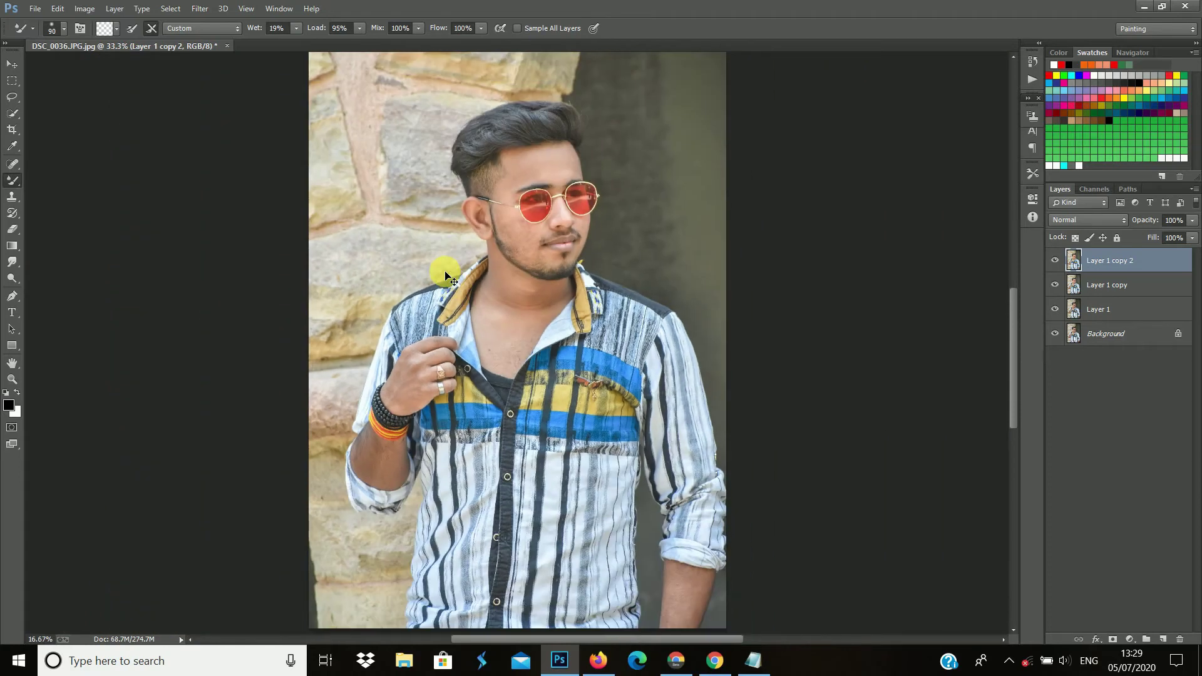
pyautogui.scroll(1, 449, 274)
pyautogui.scroll(-1, 449, 275)
pyautogui.scroll(1, 448, 275)
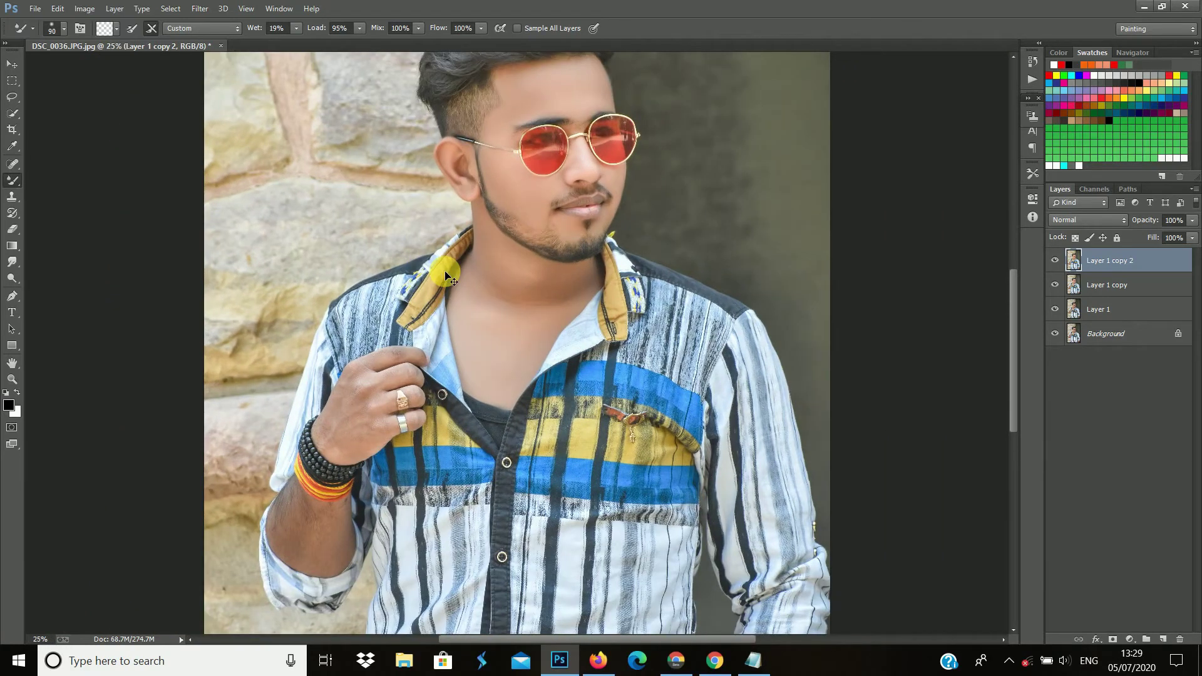
pyautogui.scroll(1, 446, 276)
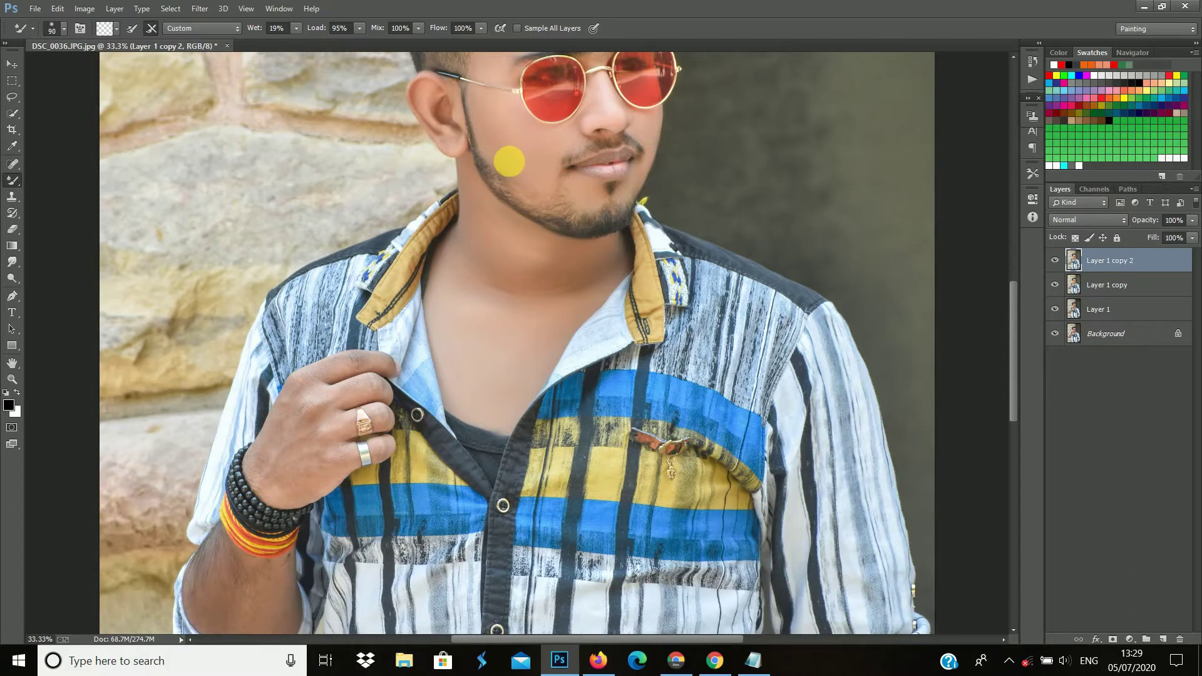
pyautogui.scroll(-1, 508, 145)
pyautogui.scroll(-1, 507, 145)
pyautogui.scroll(1, 507, 145)
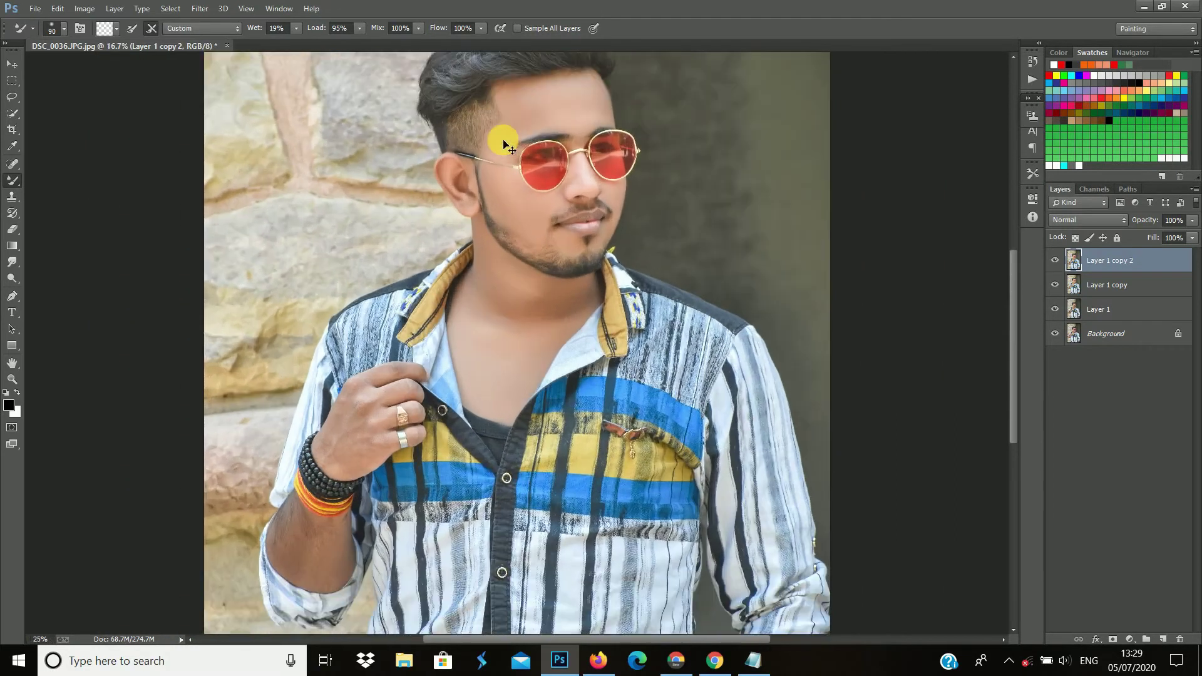
pyautogui.scroll(-1, 505, 145)
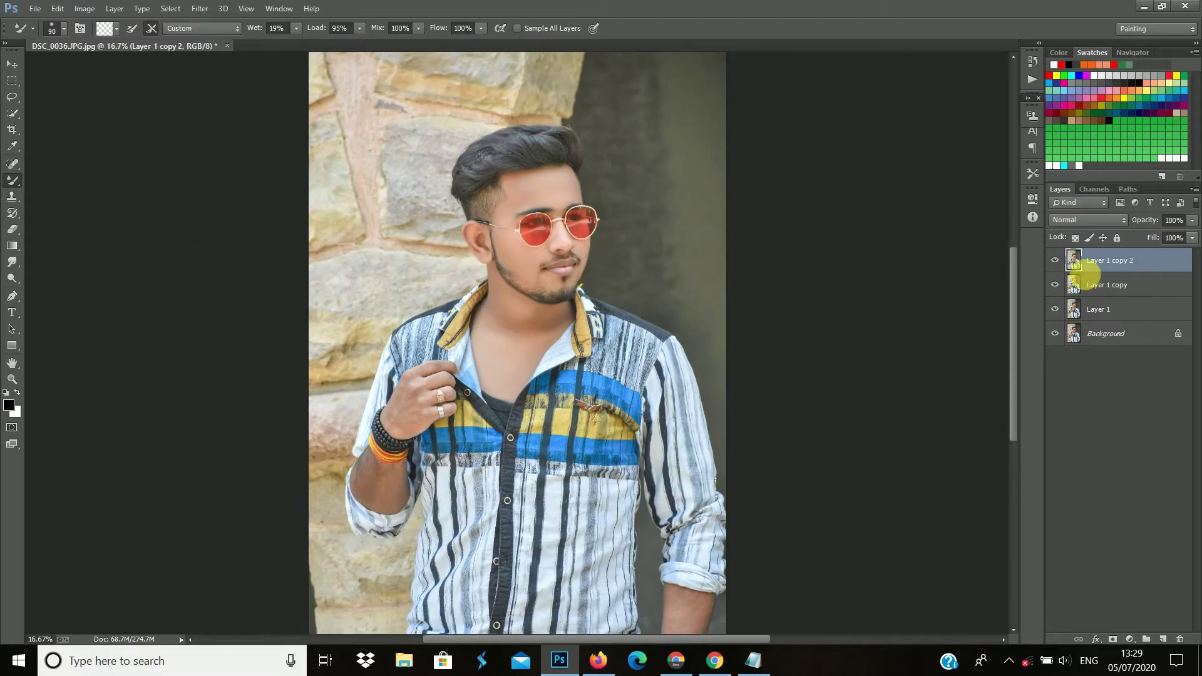
pyautogui.scroll(1, 685, 264)
pyautogui.scroll(2, 683, 260)
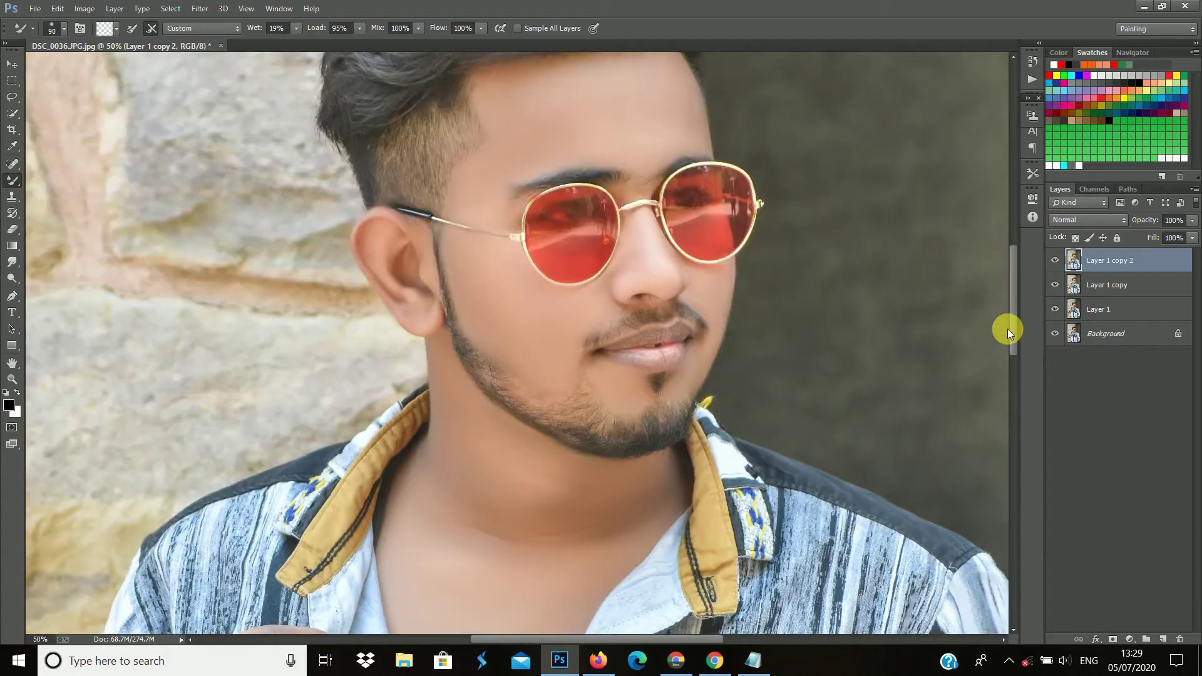
pyautogui.moveTo(1012, 367); pyautogui.dragTo(1027, 307)
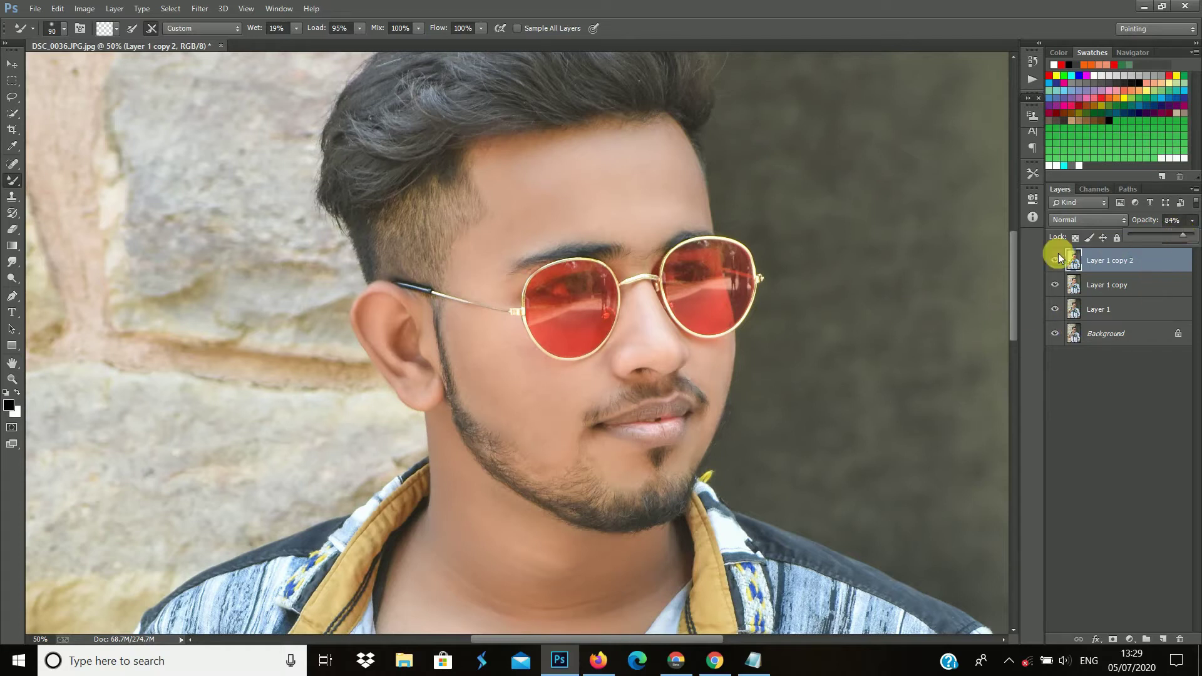
# Step: Zoom to the arm and smooth the skin on the back of the hand
pyautogui.scroll(-1, 634, 395)
pyautogui.scroll(-1, 634, 396)
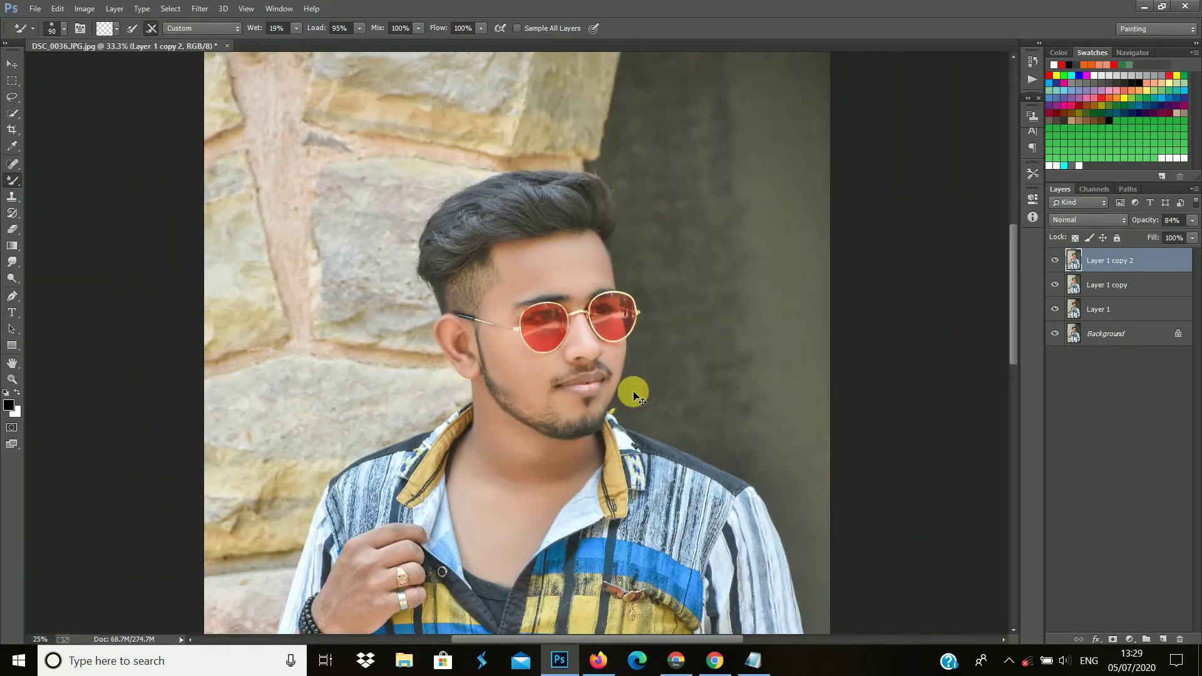
pyautogui.scroll(-1, 634, 396)
pyautogui.hotkey('ctrl', '+')
pyautogui.hotkey('ctrl', '+')
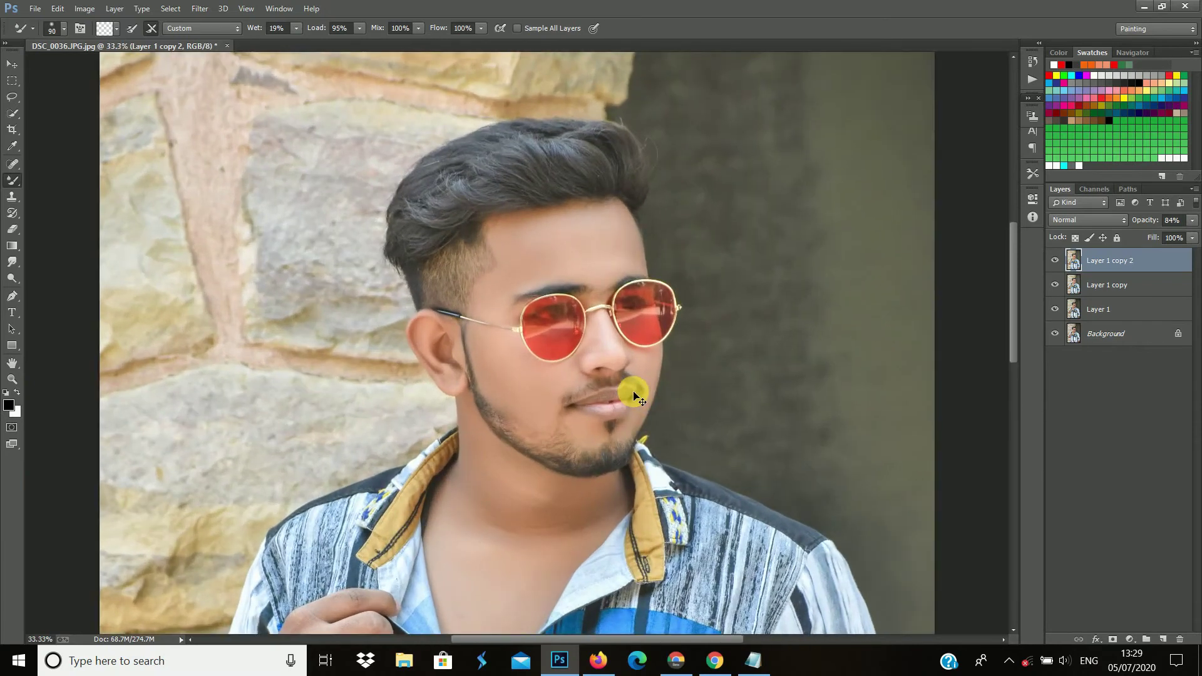
pyautogui.hotkey('ctrl', '+')
pyautogui.hotkey('ctrl', '+')
pyautogui.hotkey('ctrl', '-')
pyautogui.hotkey('ctrl', '-')
pyautogui.hotkey('ctrl', '-')
pyautogui.hotkey('ctrl', '-')
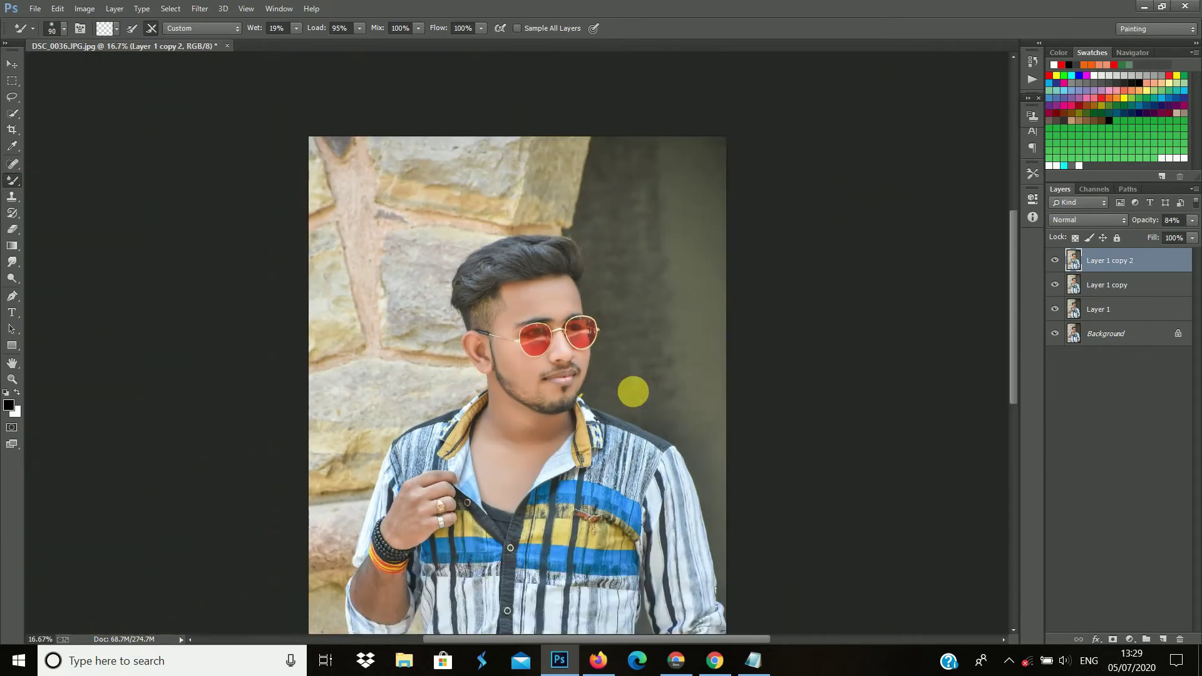
pyautogui.hotkey('ctrl', '-')
pyautogui.hotkey('ctrl', '+')
pyautogui.hotkey('ctrl', '+')
pyautogui.hotkey('ctrl', '+')
pyautogui.hotkey('ctrl', '+')
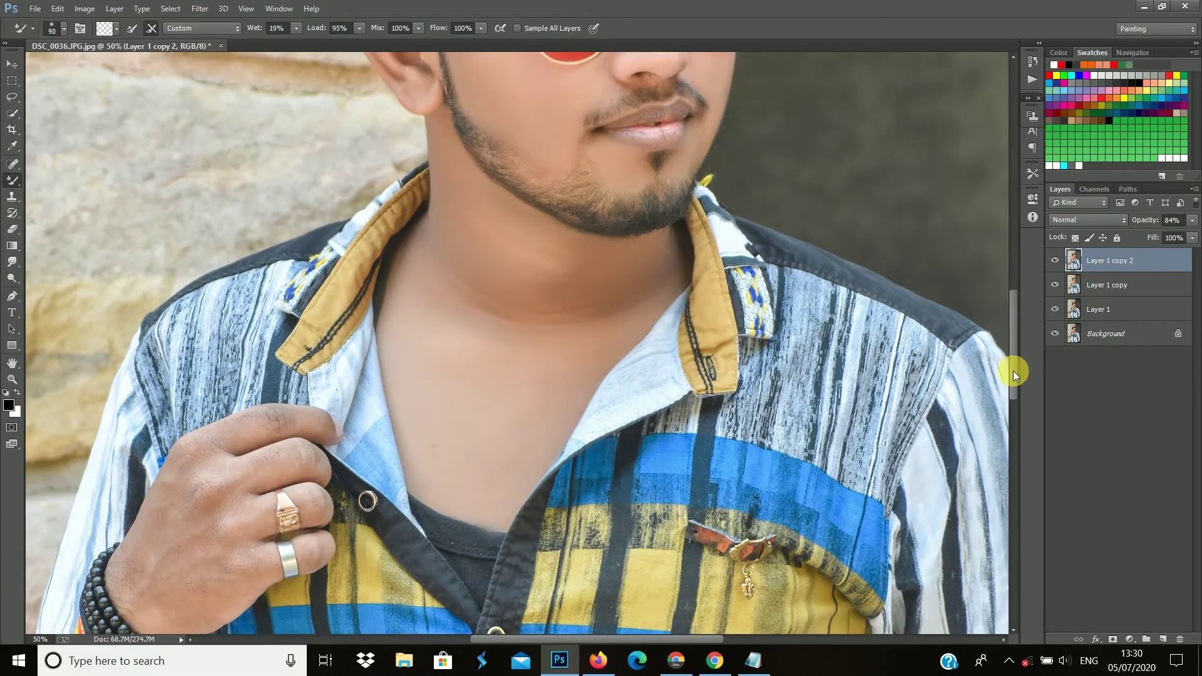
pyautogui.moveTo(1015, 376); pyautogui.dragTo(1016, 429)
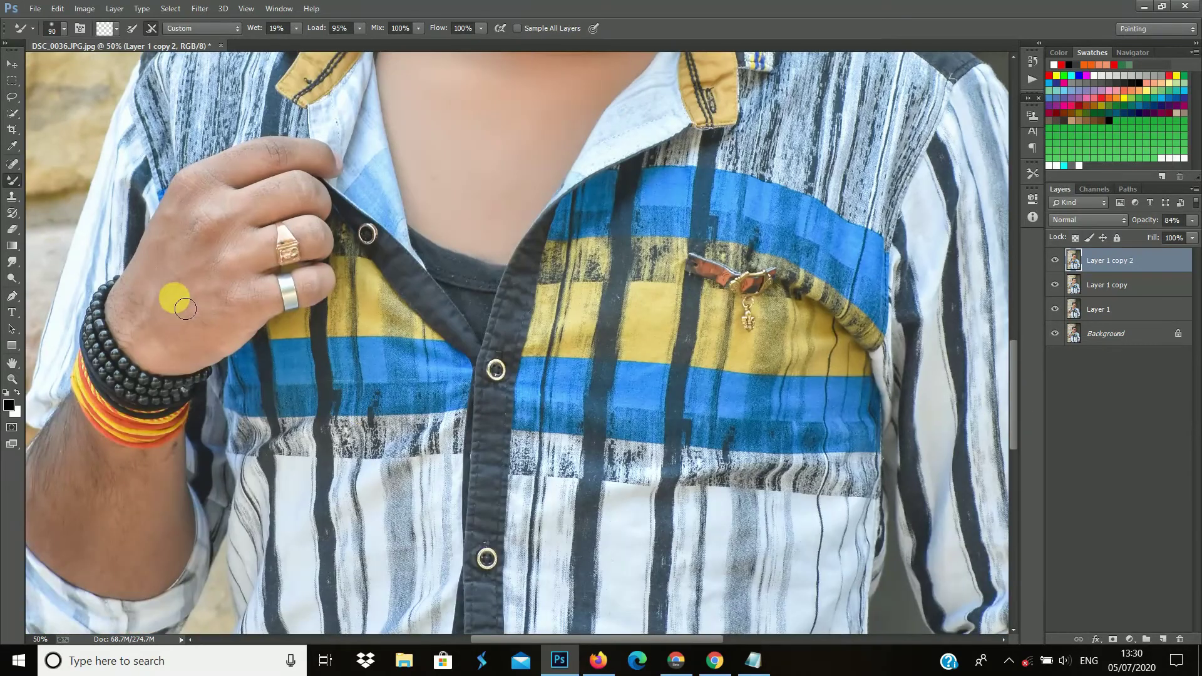
pyautogui.moveTo(196, 320)
pyautogui.mouseDown()
pyautogui.moveTo(192, 292)
pyautogui.moveTo(149, 333)
pyautogui.moveTo(233, 345)
pyautogui.moveTo(247, 298)
pyautogui.moveTo(216, 296)
pyautogui.moveTo(151, 344)
pyautogui.moveTo(262, 229)
pyautogui.moveTo(249, 210)
pyautogui.moveTo(286, 317)
pyautogui.moveTo(166, 498)
pyautogui.moveTo(77, 561)
pyautogui.mouseUp()
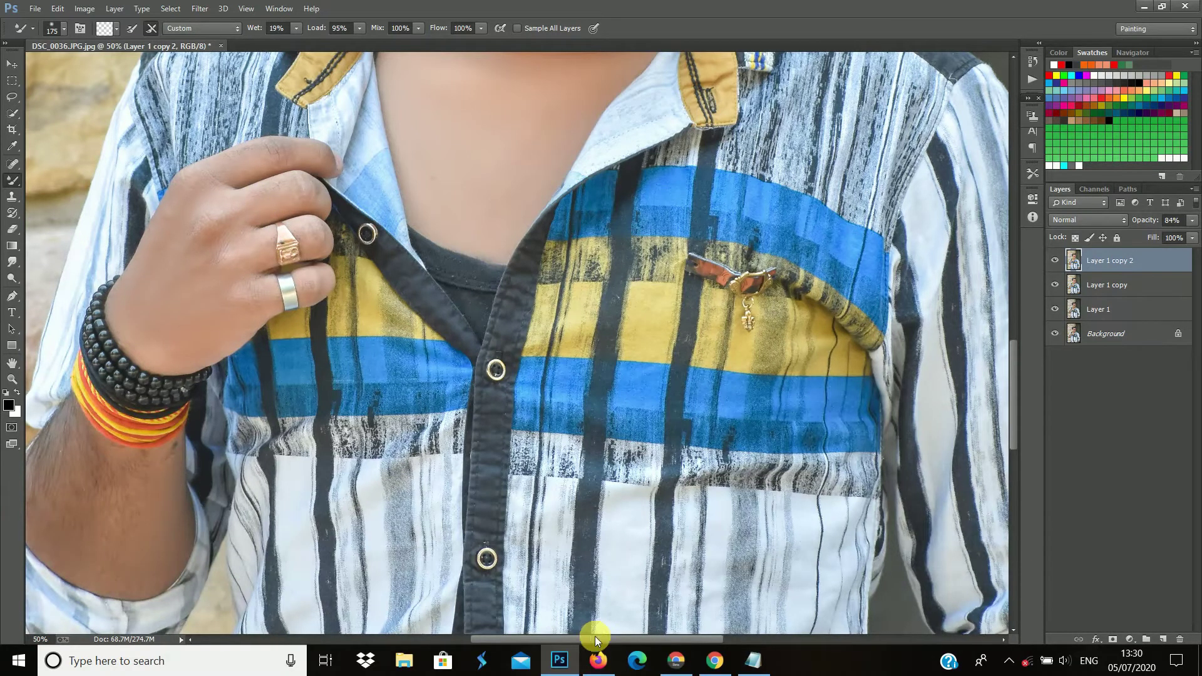
# Step: Smooth the upper arm skin below the sleeve and duplicate the layer as Layer 1 copy 3
pyautogui.moveTo(595, 640); pyautogui.dragTo(563, 640)
pyautogui.moveTo(169, 484)
pyautogui.mouseDown()
pyautogui.moveTo(226, 482)
pyautogui.moveTo(255, 551)
pyautogui.moveTo(212, 460)
pyautogui.moveTo(255, 470)
pyautogui.moveTo(255, 571)
pyautogui.mouseUp()
pyautogui.moveTo(727, 642); pyautogui.dragTo(808, 643)
pyautogui.moveTo(1013, 404); pyautogui.dragTo(1014, 514)
pyautogui.moveTo(662, 308)
pyautogui.mouseDown()
pyautogui.moveTo(701, 279)
pyautogui.moveTo(715, 418)
pyautogui.moveTo(701, 419)
pyautogui.moveTo(685, 335)
pyautogui.moveTo(647, 314)
pyautogui.moveTo(716, 270)
pyautogui.moveTo(636, 360)
pyautogui.moveTo(629, 430)
pyautogui.moveTo(674, 349)
pyautogui.moveTo(708, 411)
pyautogui.moveTo(739, 361)
pyautogui.mouseUp()
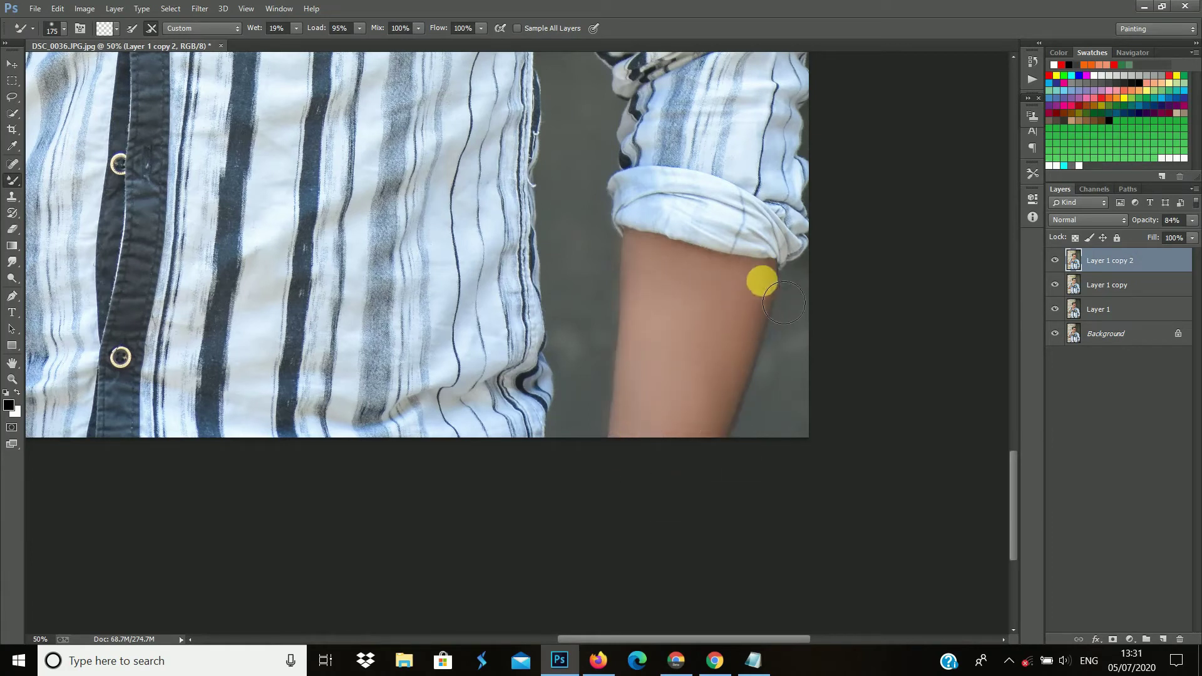
pyautogui.moveTo(786, 307)
pyautogui.mouseDown()
pyautogui.moveTo(693, 327)
pyautogui.moveTo(666, 279)
pyautogui.moveTo(729, 302)
pyautogui.moveTo(673, 271)
pyautogui.moveTo(701, 378)
pyautogui.moveTo(693, 330)
pyautogui.moveTo(686, 469)
pyautogui.moveTo(676, 440)
pyautogui.mouseUp()
pyautogui.hotkey('ctrl', '-')
pyautogui.hotkey('ctrl', '-')
pyautogui.hotkey('ctrl', '-')
pyautogui.hotkey('ctrl', '-')
pyautogui.hotkey('ctrl', '+')
pyautogui.hotkey('ctrl', '+')
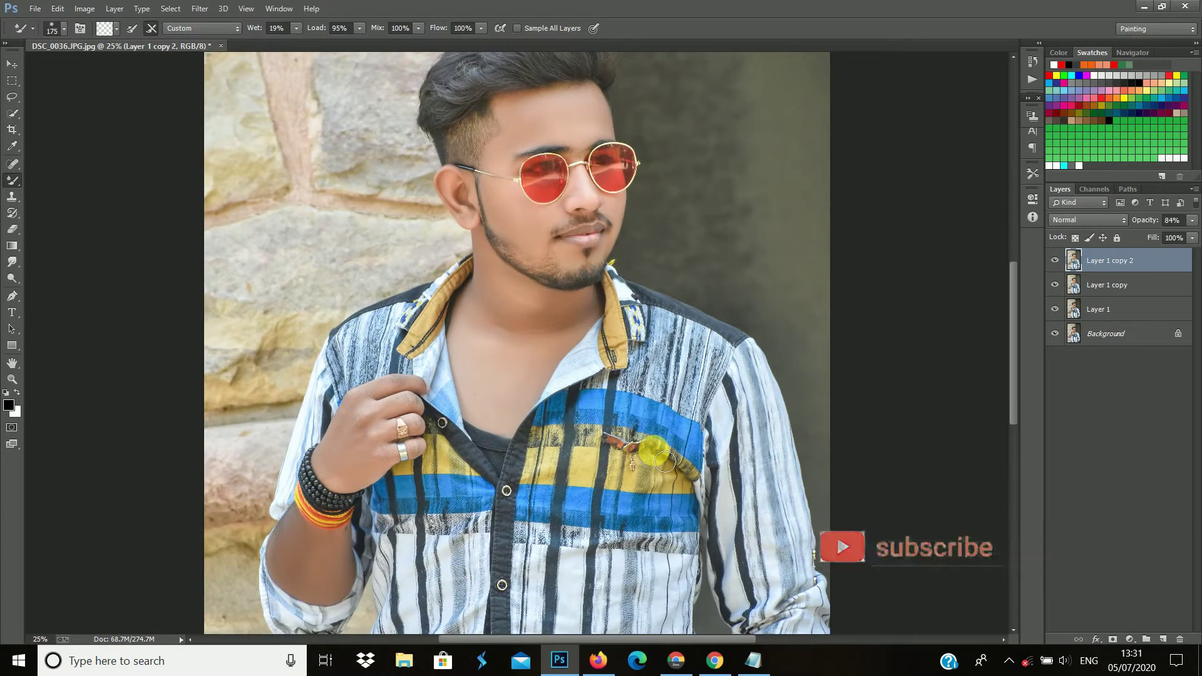
pyautogui.hotkey('ctrl', 'j')
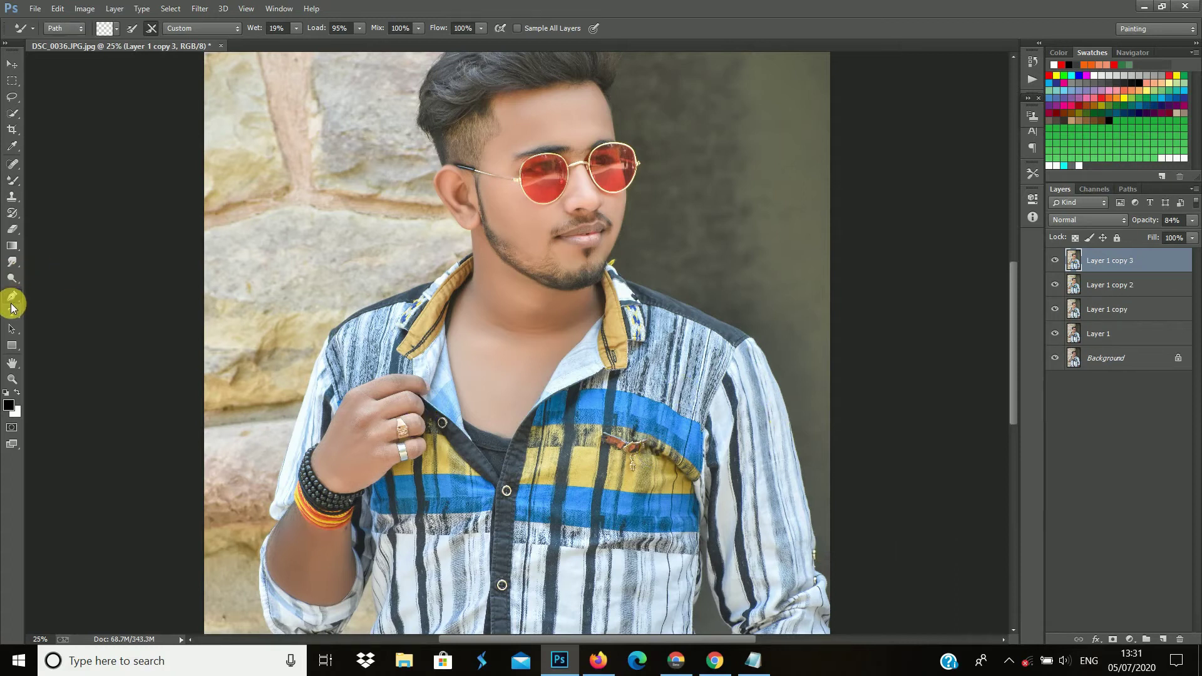
# Step: Select the Pen tool and place the first anchors along the shirt's lower side edge
pyautogui.click(11, 299)
pyautogui.hotkey('ctrl', '+')
pyautogui.hotkey('ctrl', '+')
pyautogui.hotkey('ctrl', '+')
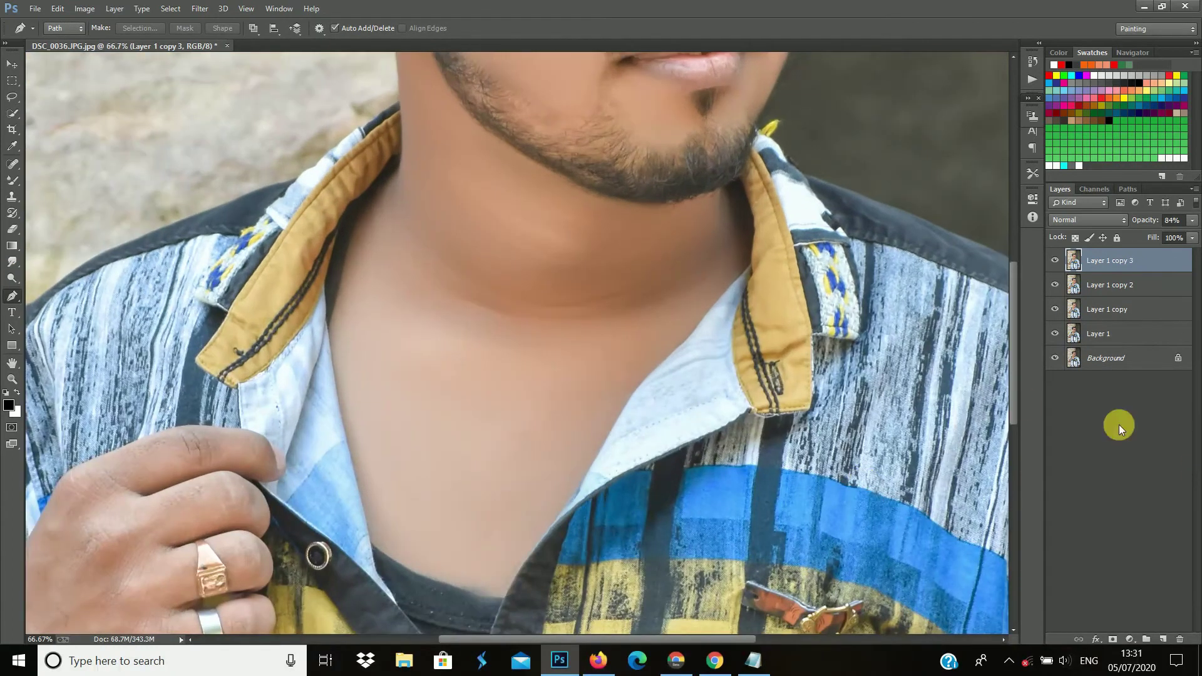
pyautogui.hotkey('ctrl', '-')
pyautogui.hotkey('ctrl', '-')
pyautogui.hotkey('ctrl', '-')
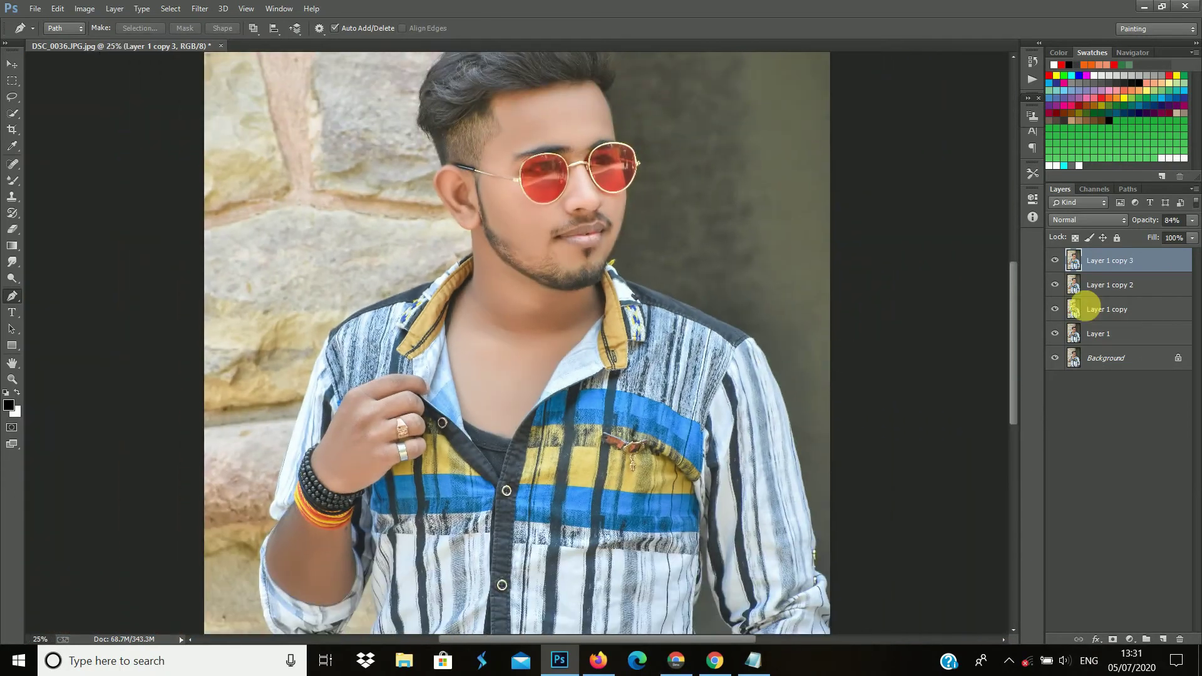
pyautogui.moveTo(1014, 295); pyautogui.dragTo(1023, 413)
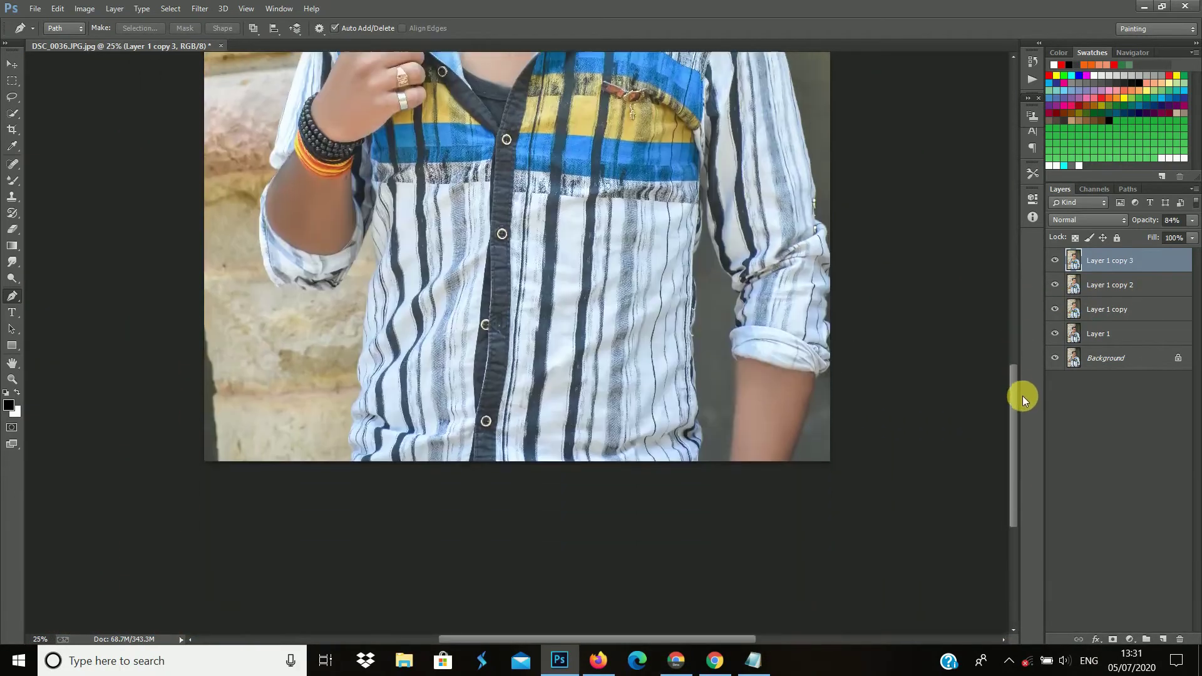
pyautogui.hotkey('ctrl', '+')
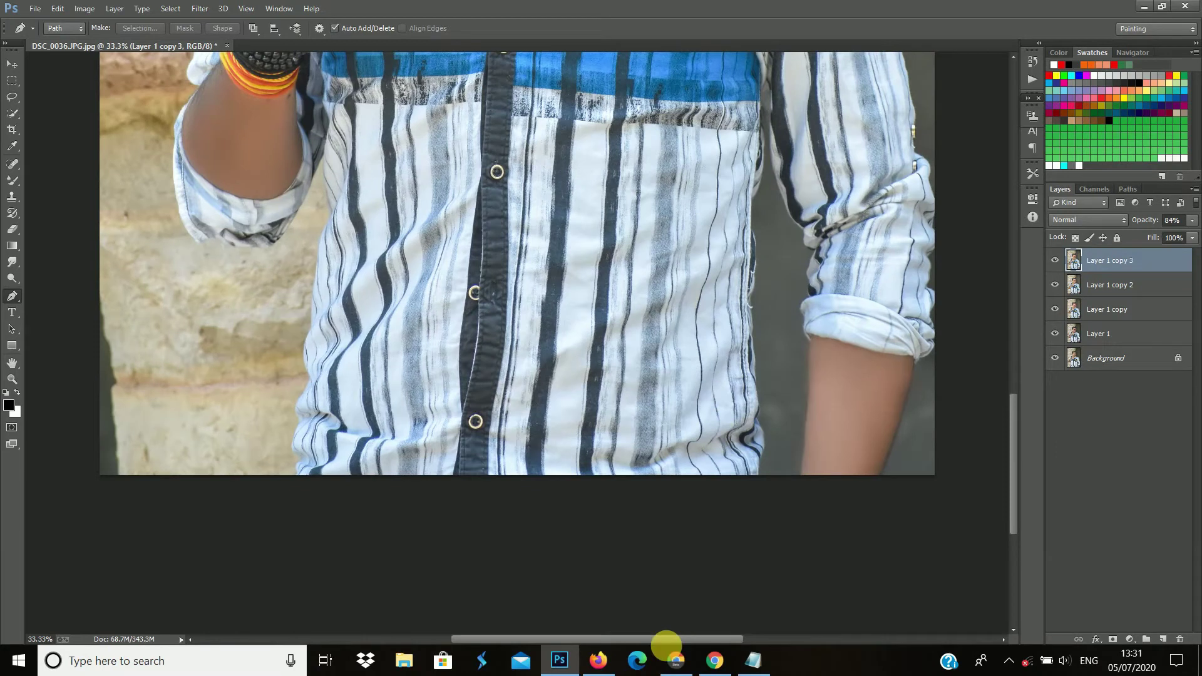
pyautogui.moveTo(655, 638); pyautogui.dragTo(719, 641)
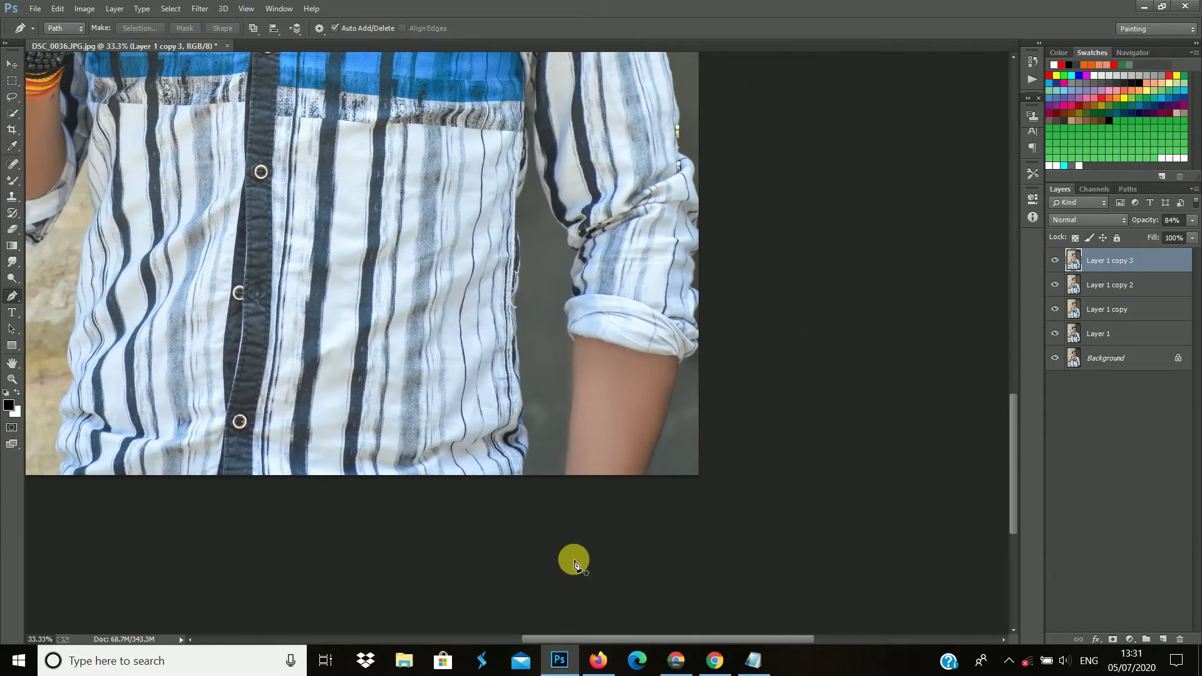
pyautogui.hotkey('ctrl', '+')
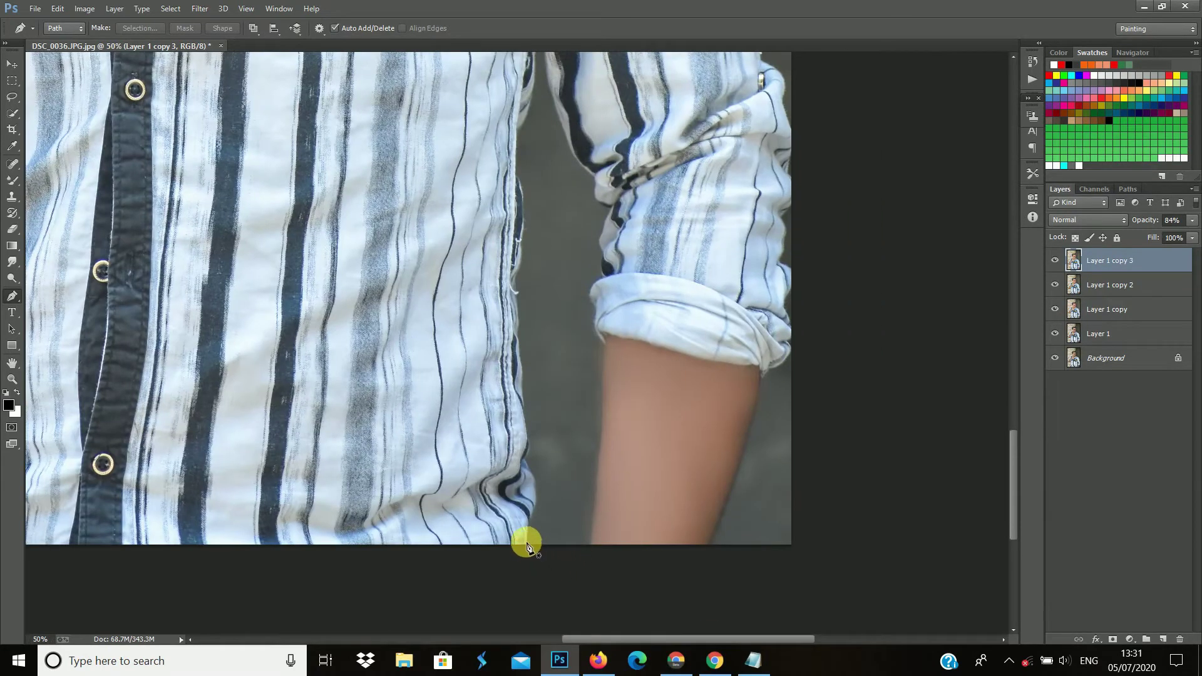
pyautogui.click(534, 500)
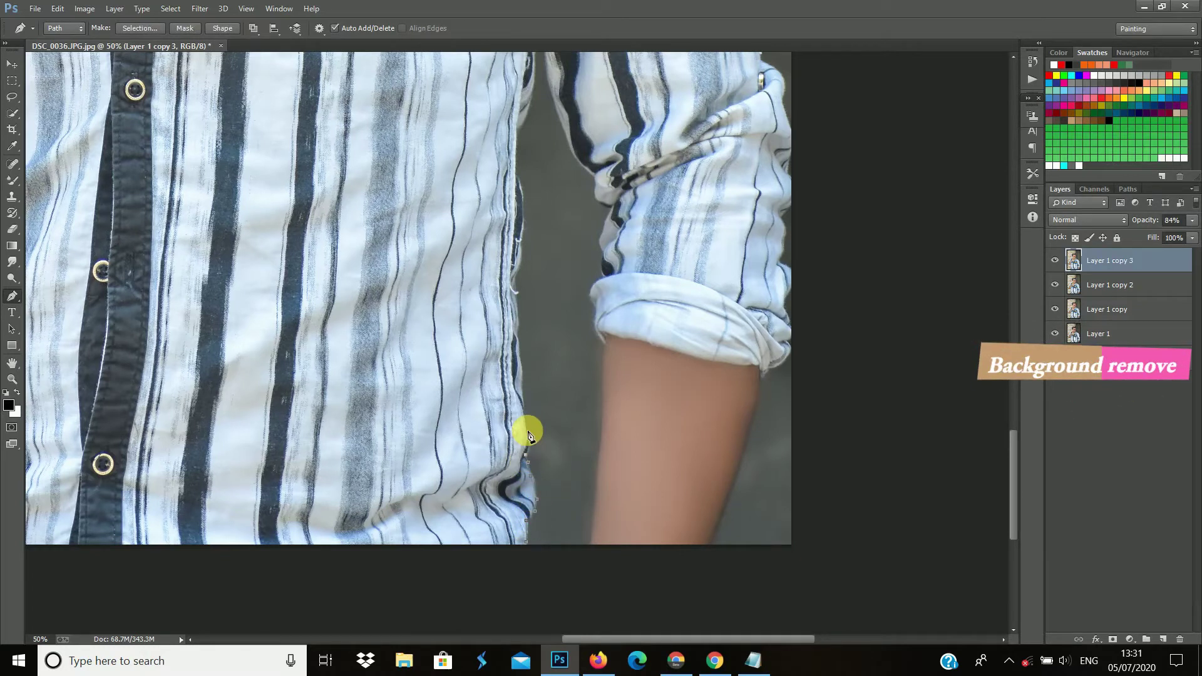
pyautogui.click(527, 411)
# Step: Extend the pen path up the shirt's side edge and down along the sleeve edge
pyautogui.click(518, 353)
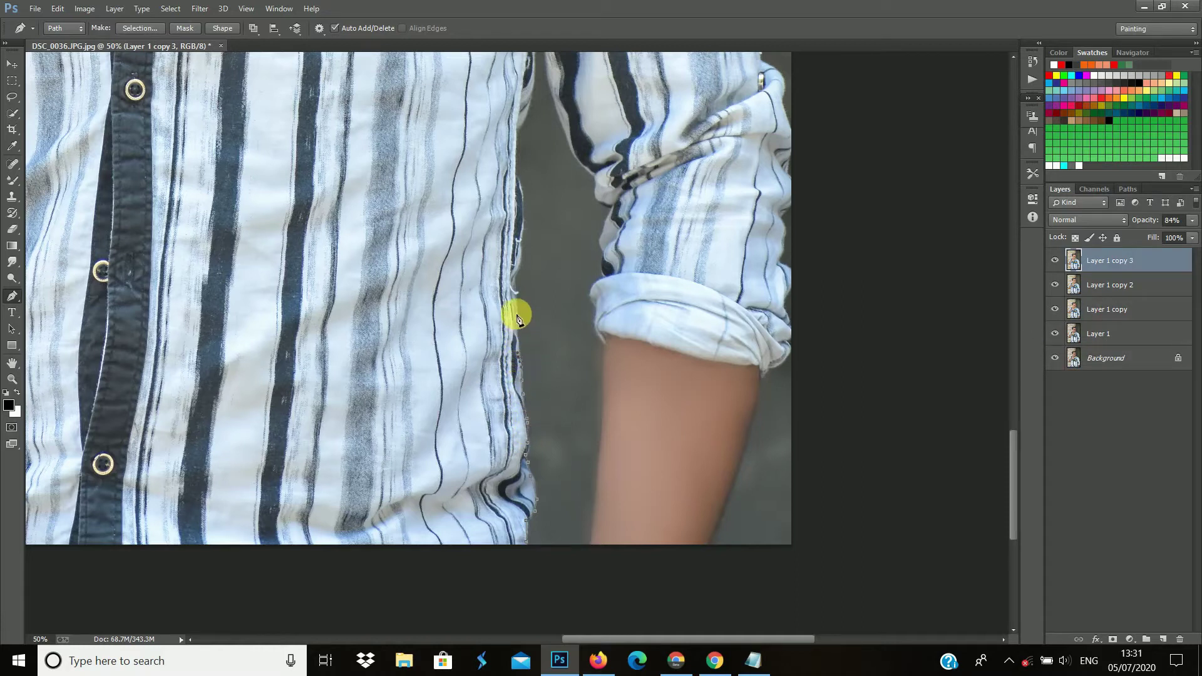
pyautogui.click(521, 238)
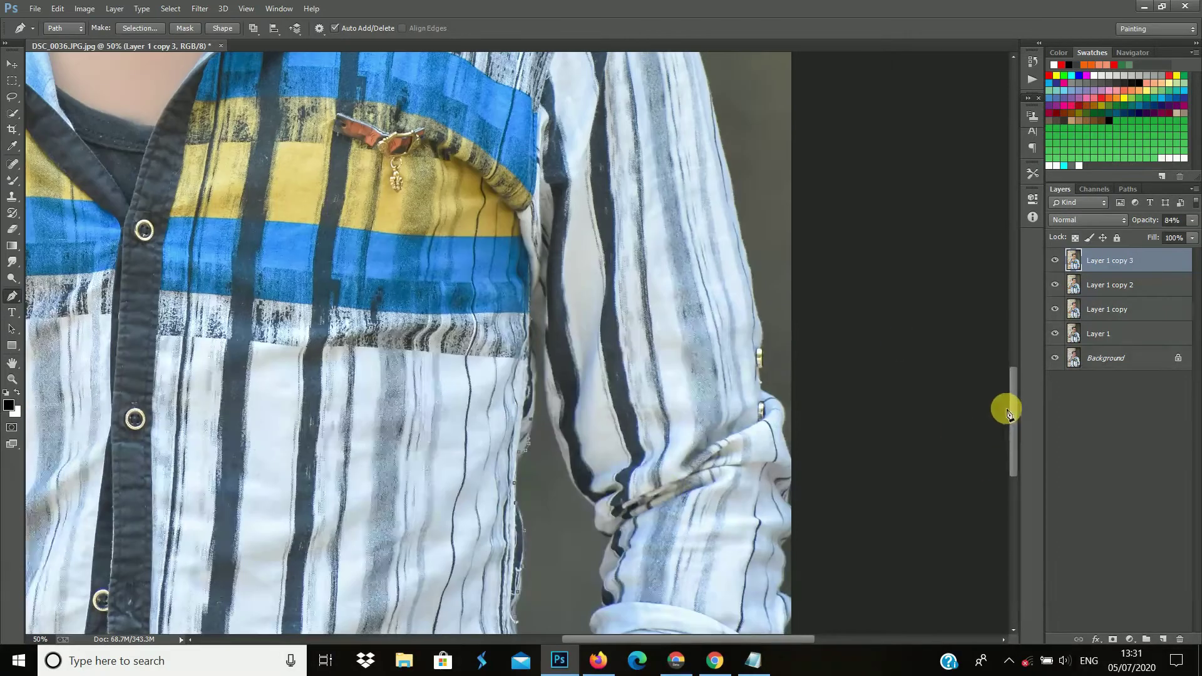
pyautogui.click(1011, 408)
pyautogui.click(532, 293)
pyautogui.click(545, 346)
pyautogui.click(546, 389)
pyautogui.click(562, 446)
pyautogui.click(577, 483)
pyautogui.click(594, 501)
pyautogui.moveTo(1012, 436); pyautogui.dragTo(1012, 481)
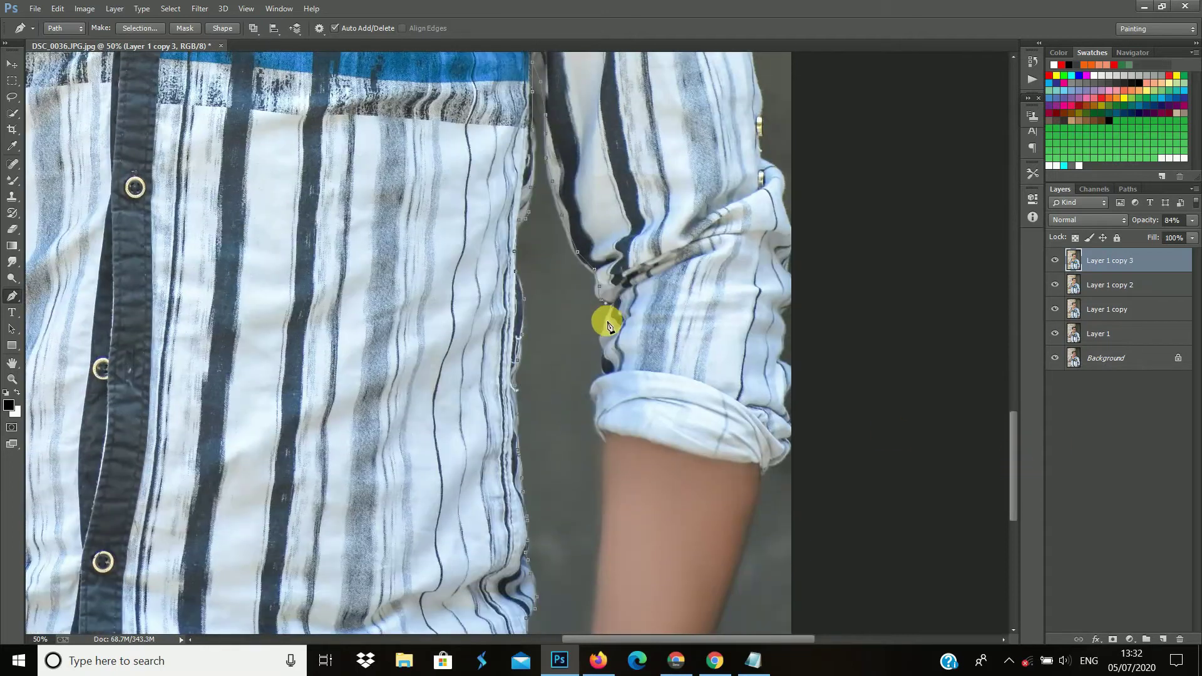
# Step: Trace the path down the forearm edge and around it past the photo's bottom
pyautogui.click(604, 352)
pyautogui.click(605, 365)
pyautogui.moveTo(1012, 477); pyautogui.dragTo(1012, 534)
pyautogui.click(603, 179)
pyautogui.click(602, 202)
pyautogui.click(602, 230)
pyautogui.click(598, 263)
pyautogui.click(595, 319)
pyautogui.click(591, 355)
pyautogui.click(656, 379)
pyautogui.click(711, 350)
pyautogui.click(739, 276)
# Step: Add anchors up the arm's outer edge onto the sleeve's outer edge
pyautogui.click(753, 228)
pyautogui.click(759, 201)
pyautogui.click(777, 171)
pyautogui.click(791, 130)
pyautogui.moveTo(1007, 500); pyautogui.dragTo(1008, 447)
pyautogui.click(792, 374)
pyautogui.click(778, 345)
pyautogui.click(781, 322)
pyautogui.click(794, 268)
pyautogui.click(792, 246)
# Step: Continue the path higher up the sleeve's outer edge toward the shoulder
pyautogui.click(785, 191)
pyautogui.click(786, 173)
pyautogui.click(774, 159)
pyautogui.click(761, 85)
pyautogui.click(758, 62)
pyautogui.scroll(5, 780, 393)
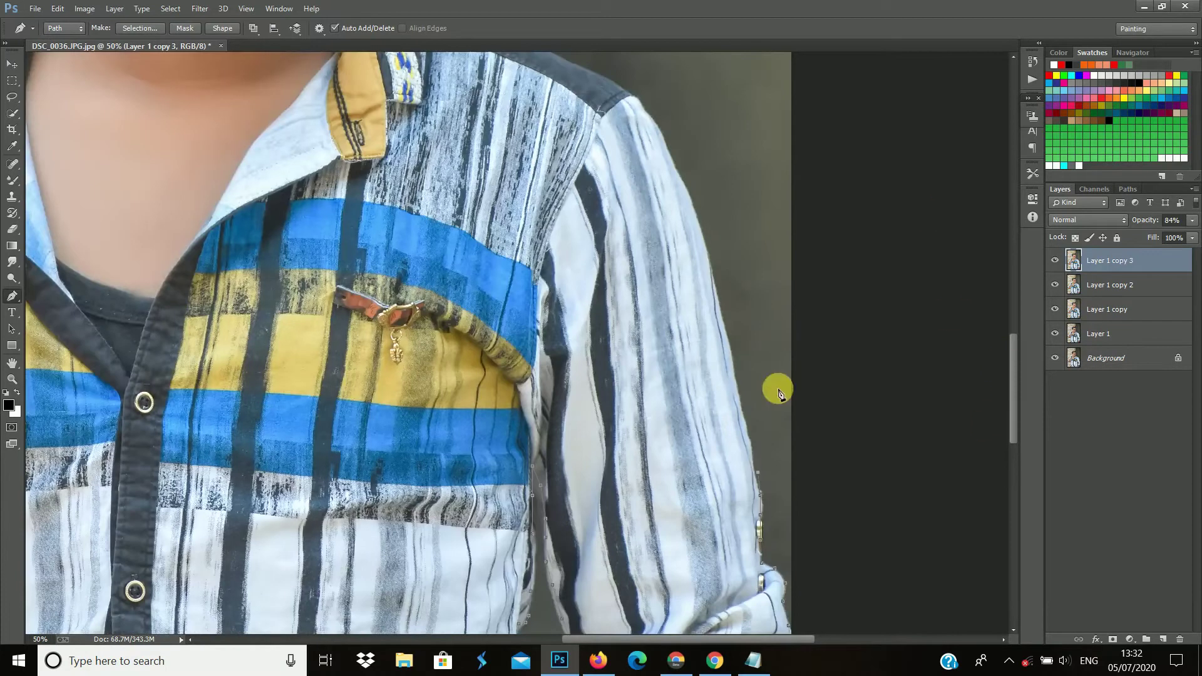
pyautogui.click(755, 479)
pyautogui.click(750, 443)
pyautogui.click(742, 412)
pyautogui.click(727, 360)
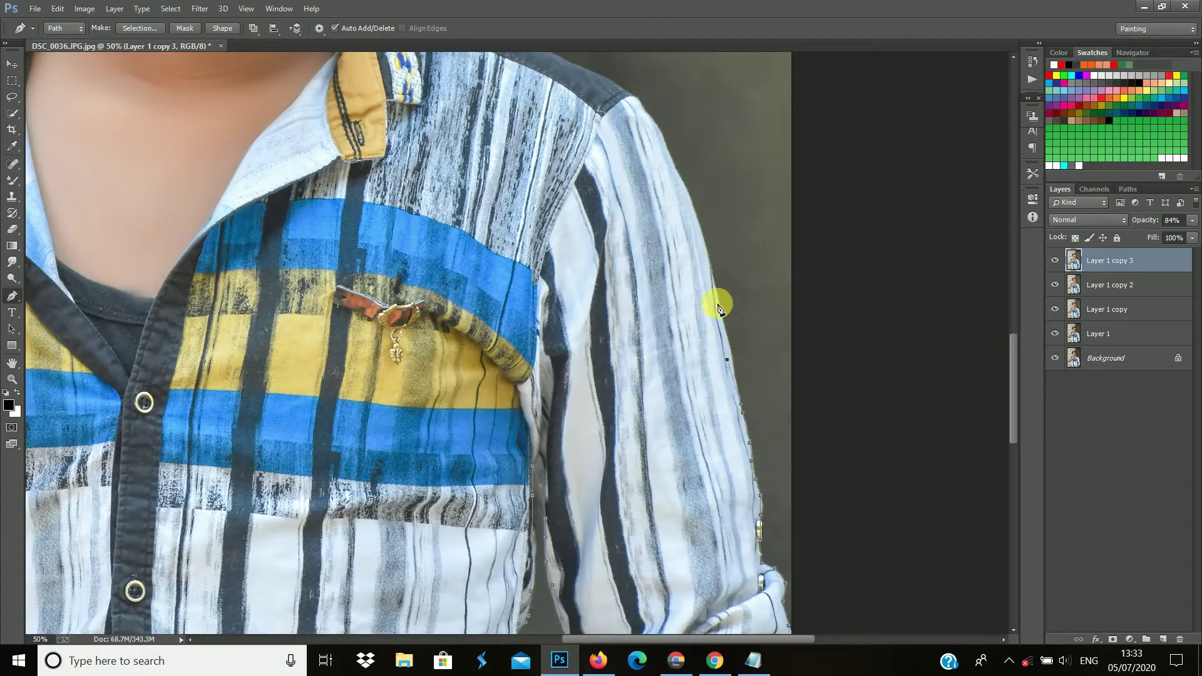
# Step: Trace anchors along the shoulder and up the collar edge
pyautogui.click(657, 129)
pyautogui.moveTo(1014, 448); pyautogui.dragTo(1004, 378)
pyautogui.click(634, 343)
pyautogui.click(595, 319)
pyautogui.click(545, 295)
pyautogui.click(495, 274)
pyautogui.click(430, 246)
pyautogui.click(389, 230)
pyautogui.click(369, 219)
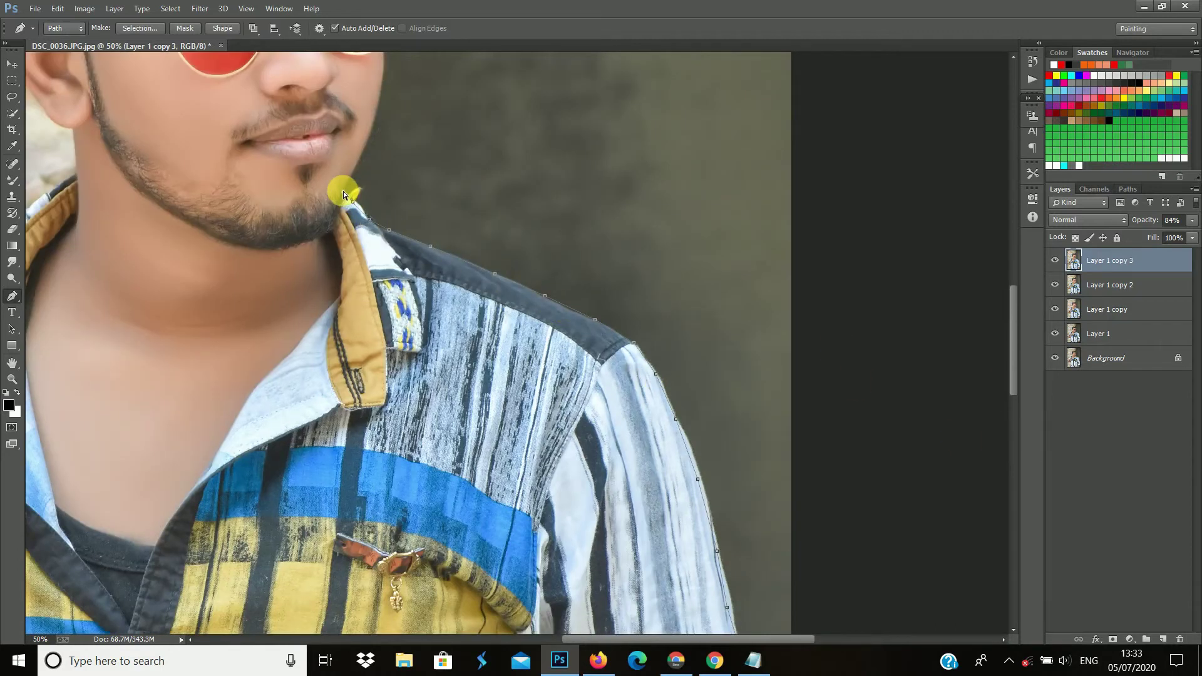
# Step: Zoom in on the chin and trace the path from the chin up the jawline
pyautogui.hotkey('ctrl', '+')
pyautogui.moveTo(1009, 360); pyautogui.dragTo(1010, 331)
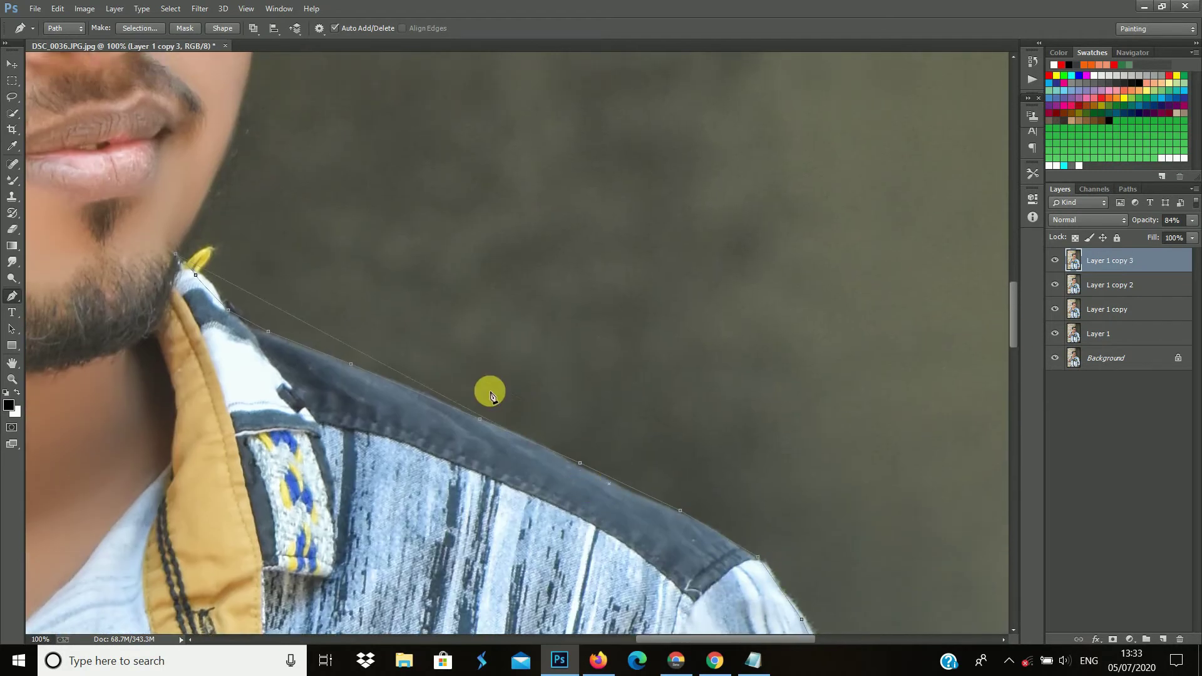
pyautogui.hotkey('ctrl', '+')
pyautogui.moveTo(730, 639); pyautogui.dragTo(689, 639)
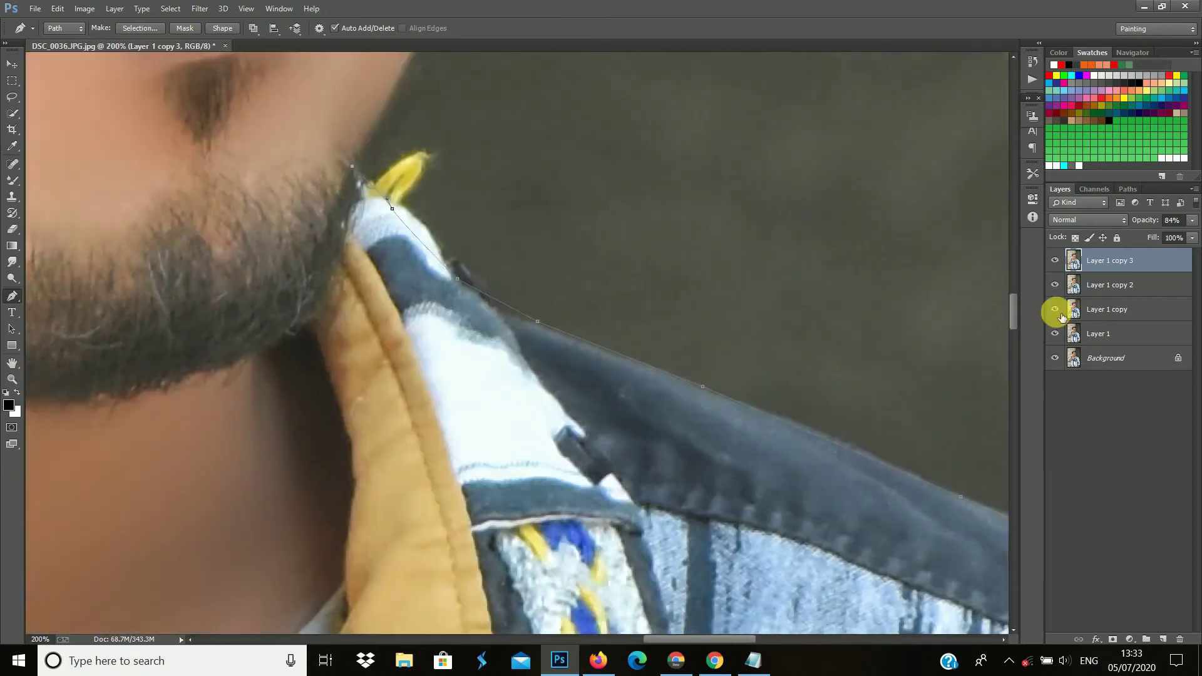
pyautogui.moveTo(1012, 350); pyautogui.dragTo(1013, 299)
pyautogui.click(357, 380)
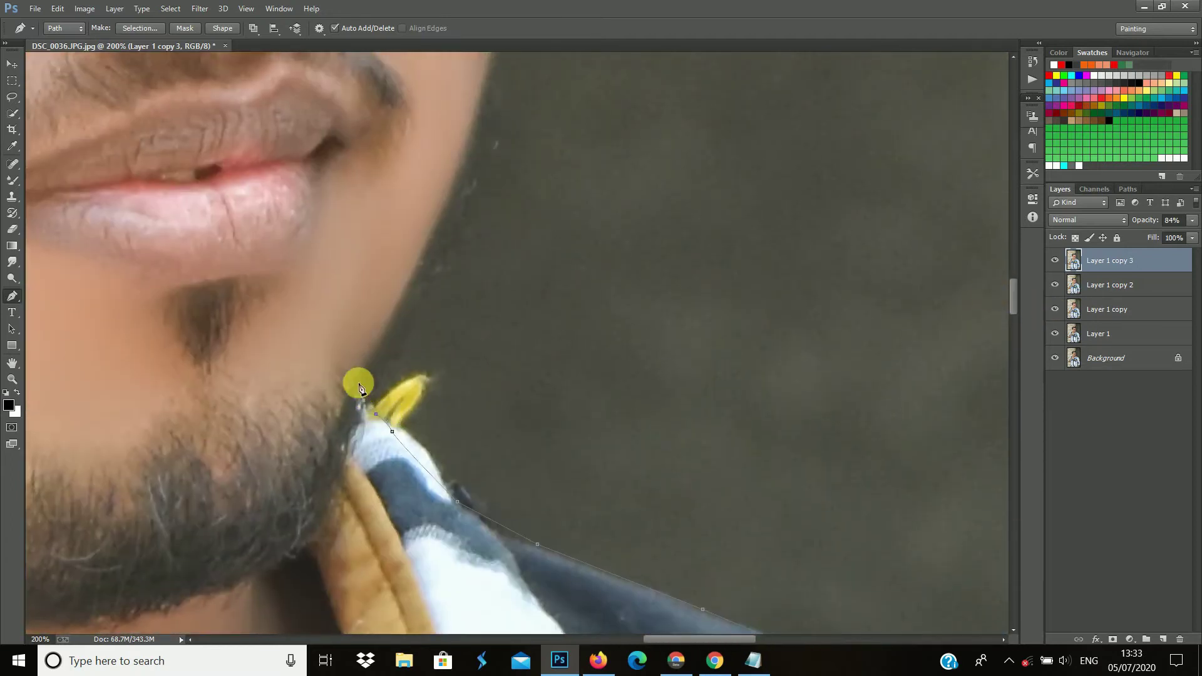
pyautogui.click(383, 336)
pyautogui.click(402, 295)
pyautogui.click(422, 254)
pyautogui.click(443, 209)
pyautogui.click(458, 162)
pyautogui.click(472, 118)
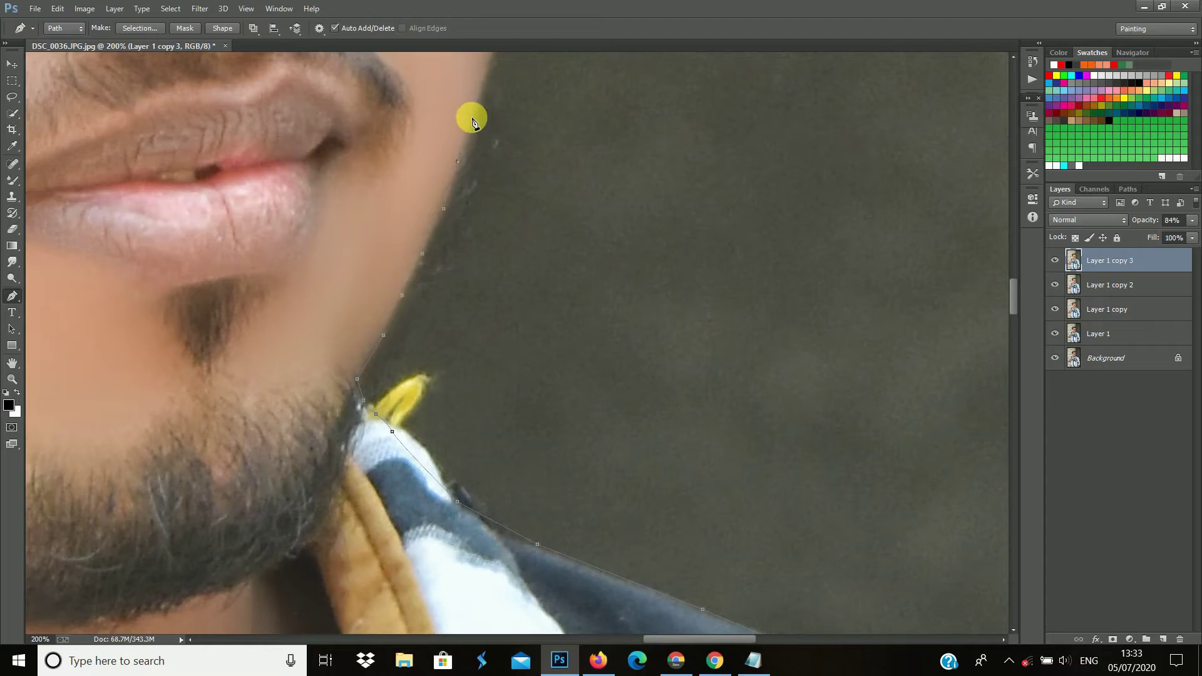
# Step: Trace the sunglasses lens rim up to the hinge
pyautogui.scroll(5, 1014, 294)
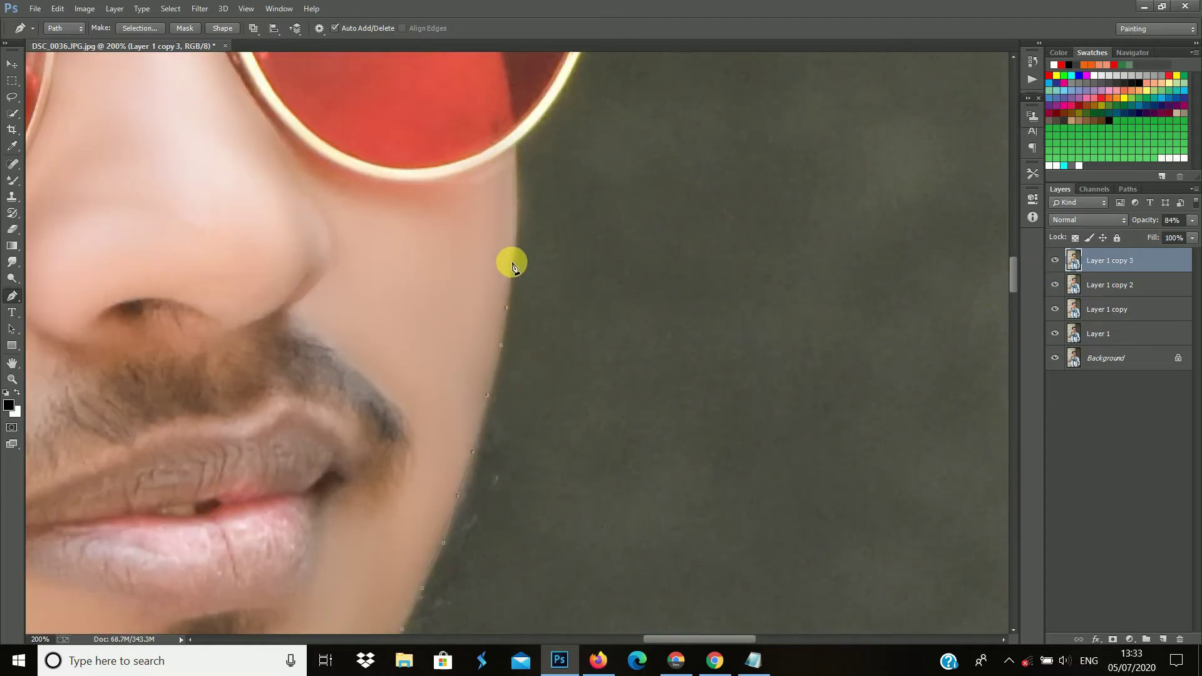
pyautogui.click(515, 160)
pyautogui.click(515, 144)
pyautogui.scroll(5, 1014, 277)
pyautogui.click(533, 459)
pyautogui.click(556, 431)
pyautogui.click(576, 391)
pyautogui.click(590, 361)
pyautogui.click(598, 336)
pyautogui.click(603, 302)
pyautogui.click(628, 274)
# Step: Continue the path above the hinge and along the top of the lens rim
pyautogui.click(599, 260)
pyautogui.click(595, 226)
pyautogui.click(586, 191)
pyautogui.click(575, 162)
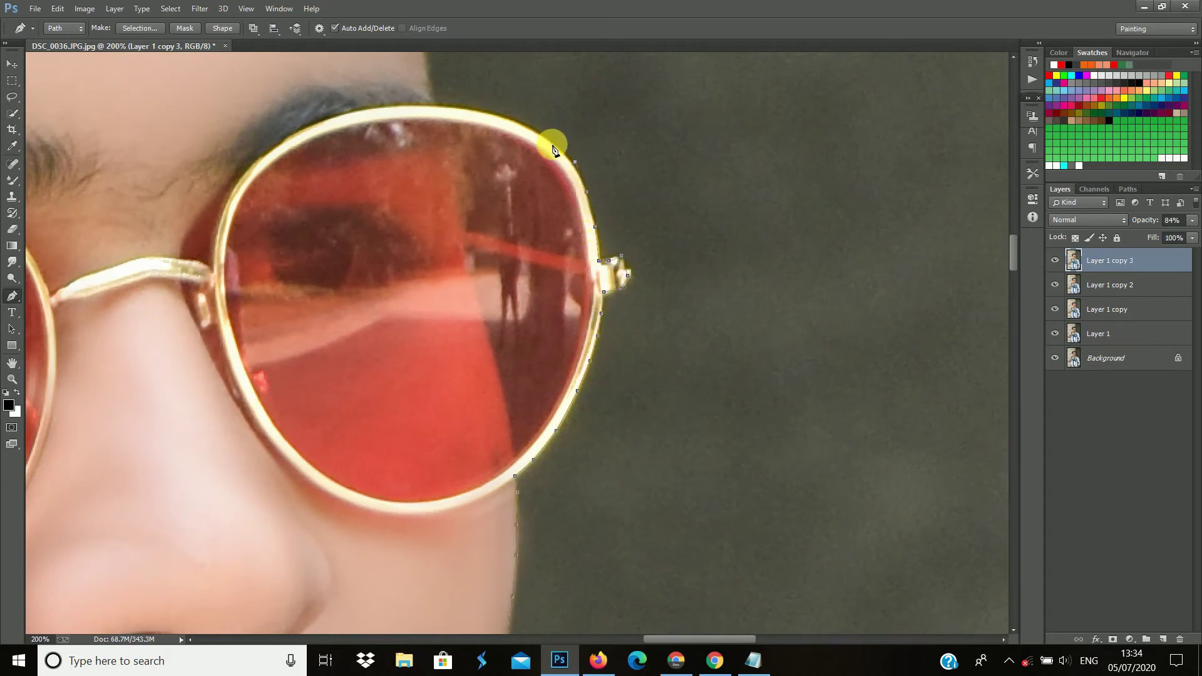
pyautogui.click(555, 140)
pyautogui.click(526, 127)
pyautogui.click(486, 113)
pyautogui.click(431, 104)
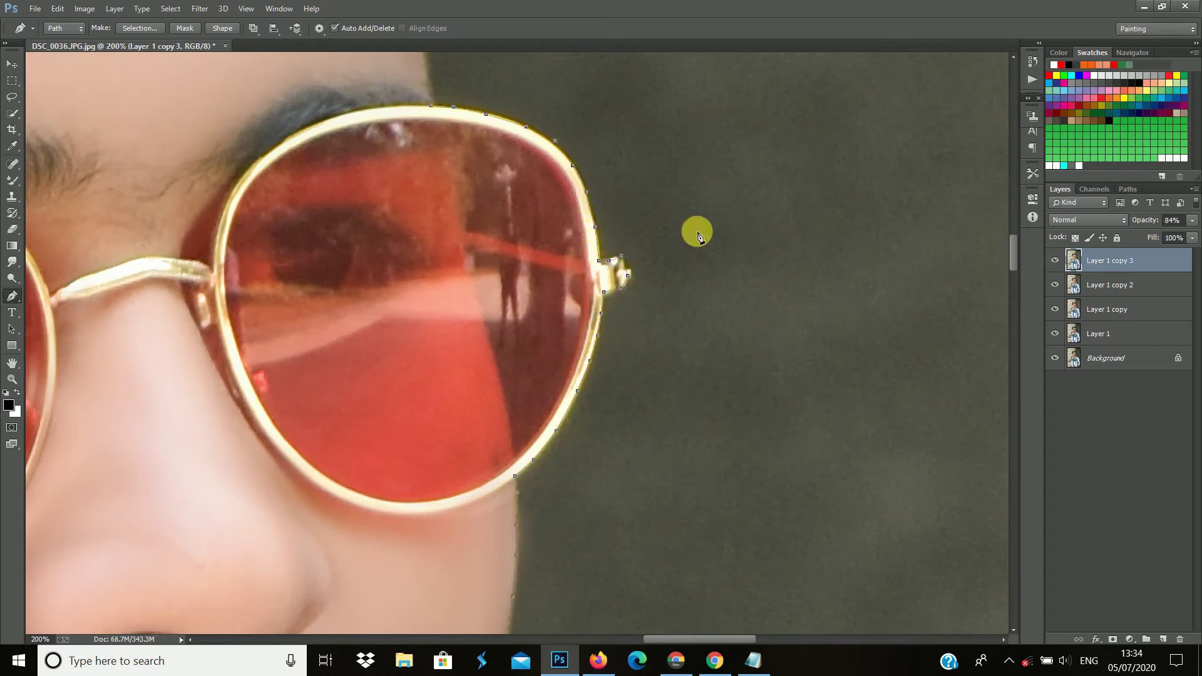
pyautogui.scroll(4, 1010, 240)
pyautogui.scroll(3, 1010, 240)
# Step: Trace the outline up the forehead edge to the hairline
pyautogui.click(426, 516)
pyautogui.click(418, 463)
pyautogui.click(408, 401)
pyautogui.click(396, 320)
pyautogui.click(371, 243)
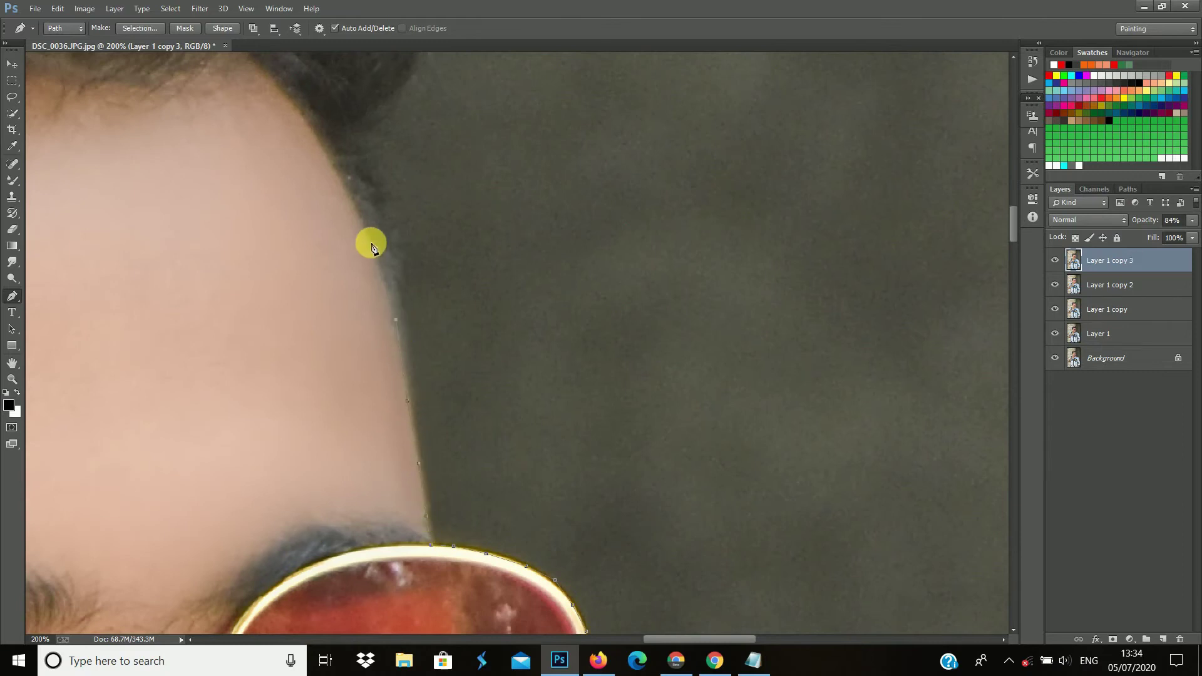
pyautogui.click(326, 150)
pyautogui.scroll(3, 1014, 235)
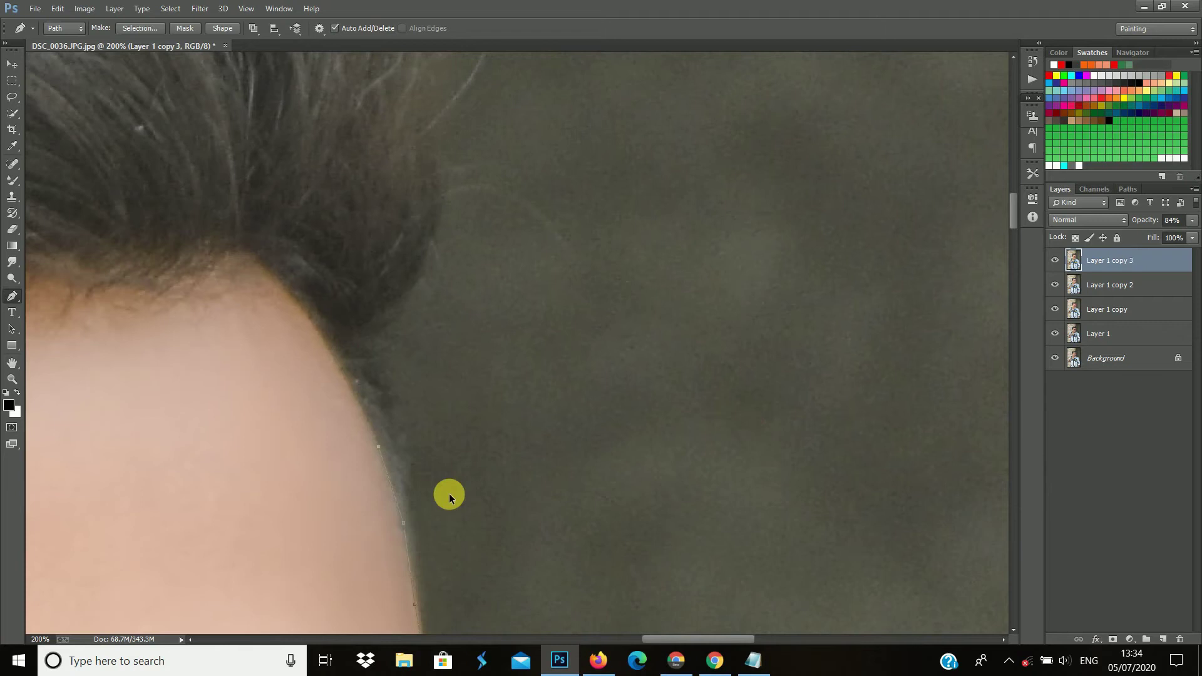
# Step: Extend the path up into the hair, then zoom out to see more of it
pyautogui.click(403, 472)
pyautogui.click(386, 410)
pyautogui.click(350, 334)
pyautogui.click(404, 290)
pyautogui.click(428, 248)
pyautogui.click(425, 156)
pyautogui.hotkey('ctrl', '-')
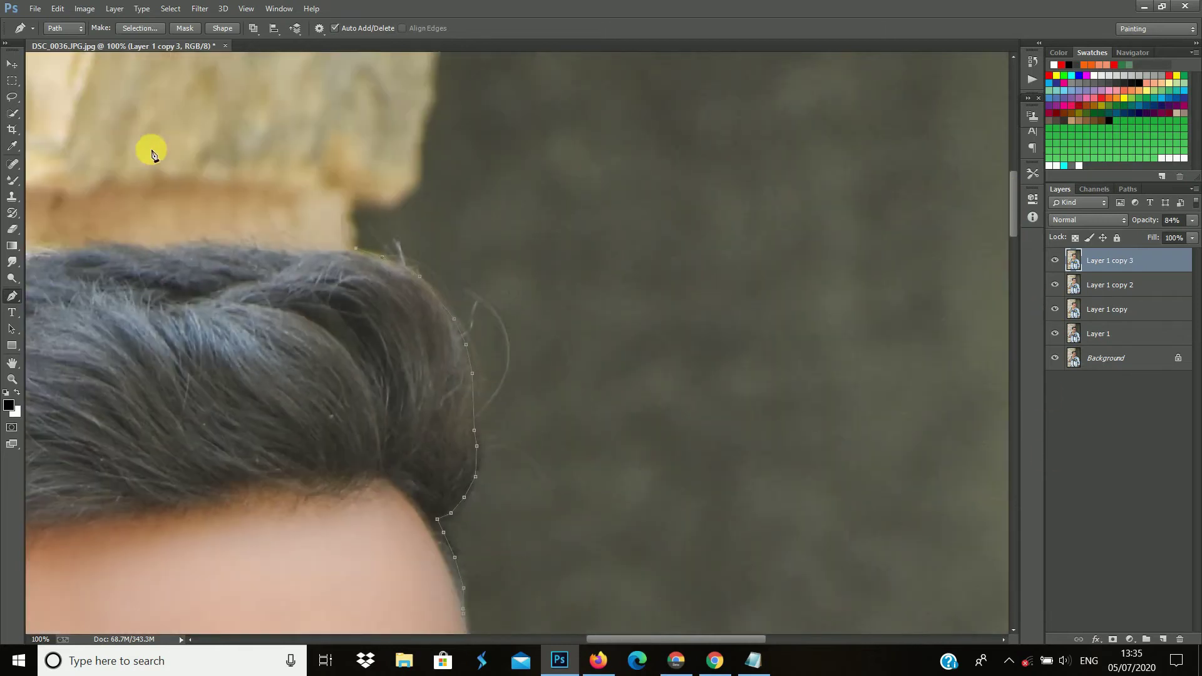
# Step: Add anchors across the top of the hair and down its left edge
pyautogui.click(334, 247)
pyautogui.click(313, 256)
pyautogui.click(263, 247)
pyautogui.click(187, 240)
pyautogui.click(78, 238)
pyautogui.moveTo(732, 640); pyautogui.dragTo(638, 640)
pyautogui.click(553, 241)
pyautogui.click(493, 269)
pyautogui.click(403, 303)
pyautogui.click(301, 368)
pyautogui.click(229, 448)
# Step: Continue down the hair's left side and around the top of the ear
pyautogui.click(204, 548)
pyautogui.click(205, 575)
pyautogui.moveTo(1013, 224); pyautogui.dragTo(1012, 267)
pyautogui.click(194, 240)
pyautogui.click(199, 276)
pyautogui.click(213, 302)
pyautogui.click(252, 336)
pyautogui.click(273, 352)
pyautogui.click(298, 423)
pyautogui.click(308, 446)
pyautogui.click(294, 459)
pyautogui.click(271, 501)
# Step: Finish the path down the back of the ear
pyautogui.click(273, 525)
pyautogui.click(283, 545)
pyautogui.click(297, 567)
pyautogui.click(313, 589)
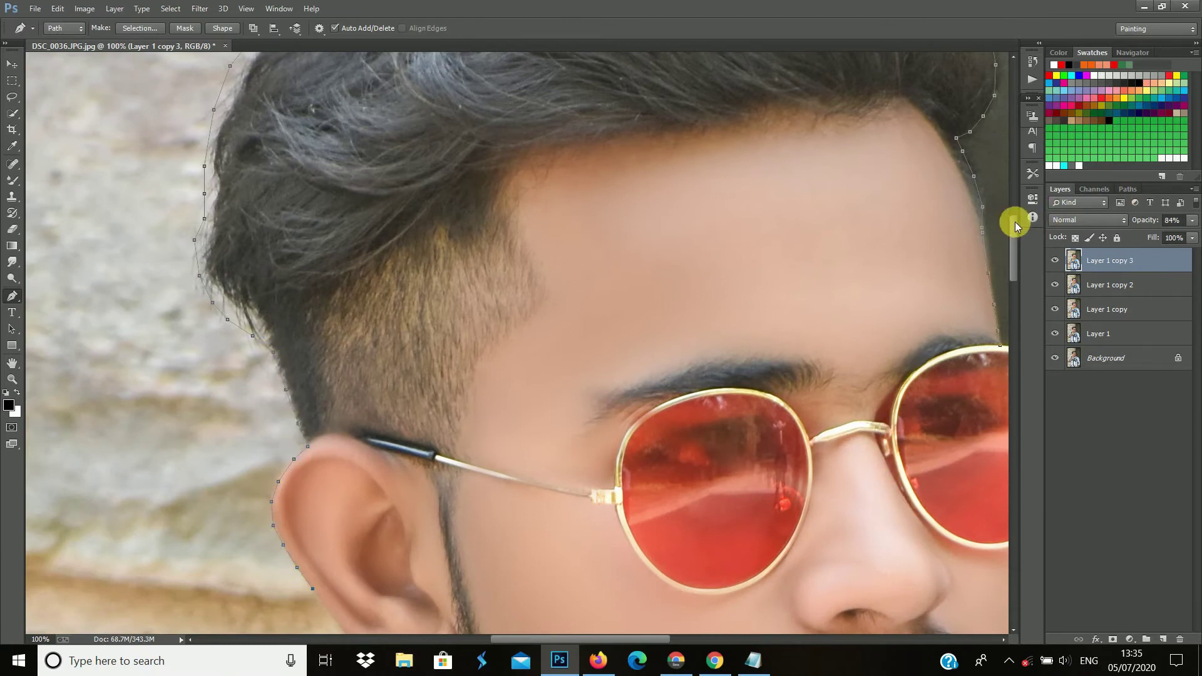
# Step: Place path anchors down the back of the ear and along the neck toward the collar
pyautogui.moveTo(1013, 249); pyautogui.dragTo(1013, 280)
pyautogui.click(326, 333)
pyautogui.click(347, 359)
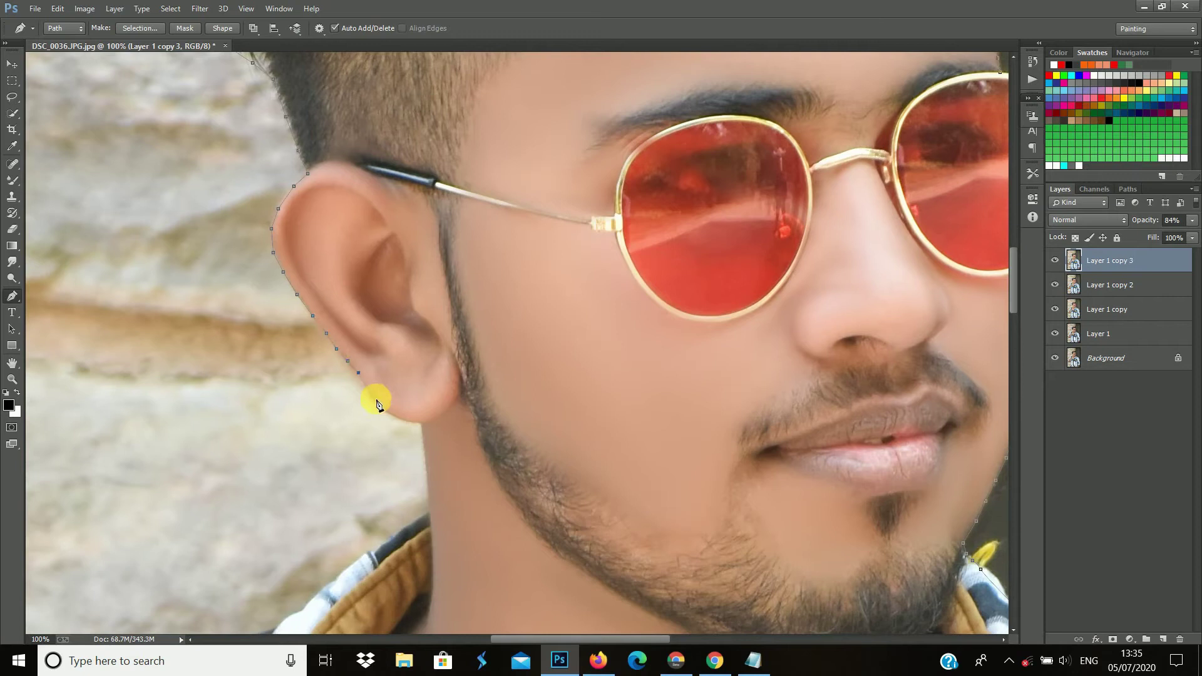
pyautogui.click(428, 474)
pyautogui.click(429, 509)
pyautogui.click(390, 537)
pyautogui.click(343, 572)
pyautogui.click(321, 589)
pyautogui.click(303, 608)
# Step: Extend the path along the collar edge
pyautogui.moveTo(1013, 289); pyautogui.dragTo(1013, 328)
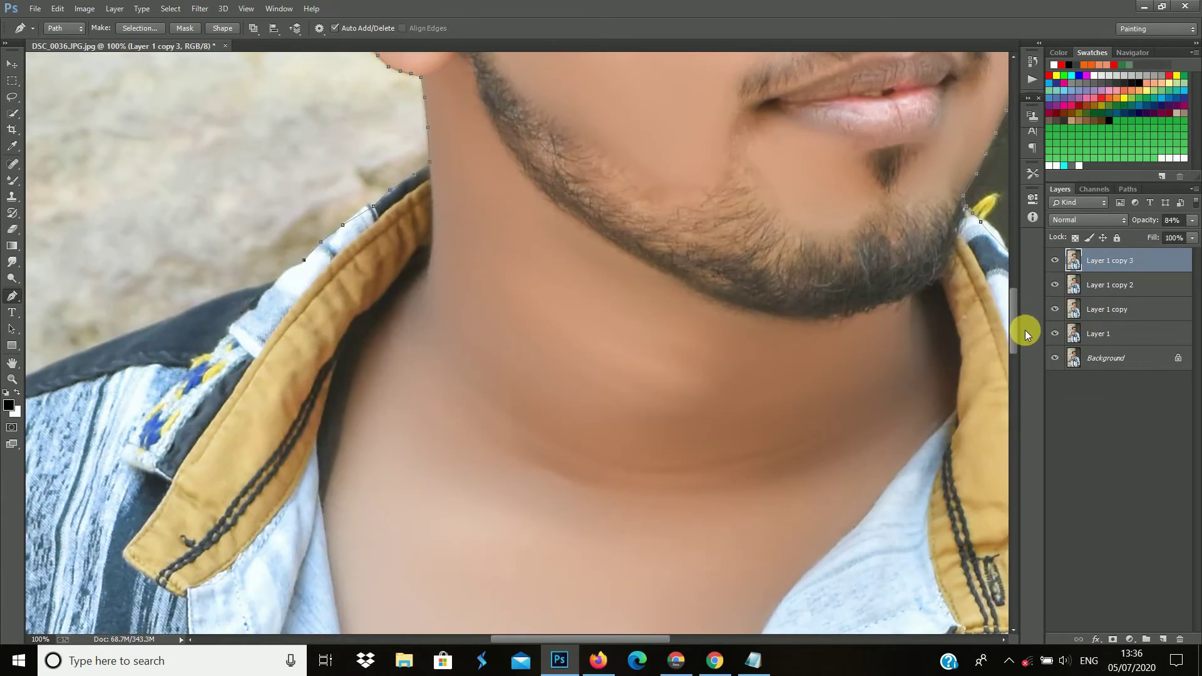
pyautogui.click(280, 274)
pyautogui.click(242, 290)
pyautogui.click(189, 309)
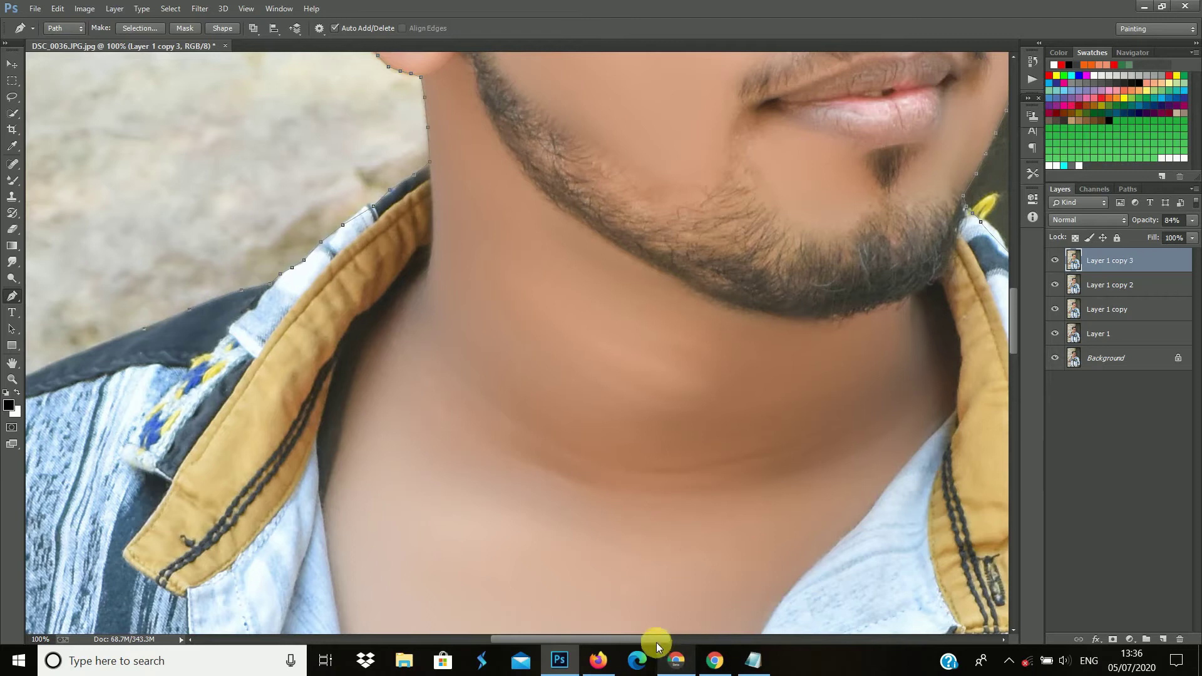
# Step: Trace the path across the shoulder and down its outer edge
pyautogui.moveTo(658, 639); pyautogui.dragTo(579, 639)
pyautogui.click(572, 329)
pyautogui.click(528, 345)
pyautogui.click(471, 368)
pyautogui.click(413, 391)
pyautogui.click(323, 455)
pyautogui.click(277, 504)
pyautogui.click(260, 532)
pyautogui.click(248, 564)
# Step: Continue the path further down the shoulder edge
pyautogui.moveTo(1012, 309); pyautogui.dragTo(1013, 358)
pyautogui.click(225, 211)
pyautogui.click(207, 274)
pyautogui.click(188, 329)
pyautogui.click(163, 404)
pyautogui.click(146, 456)
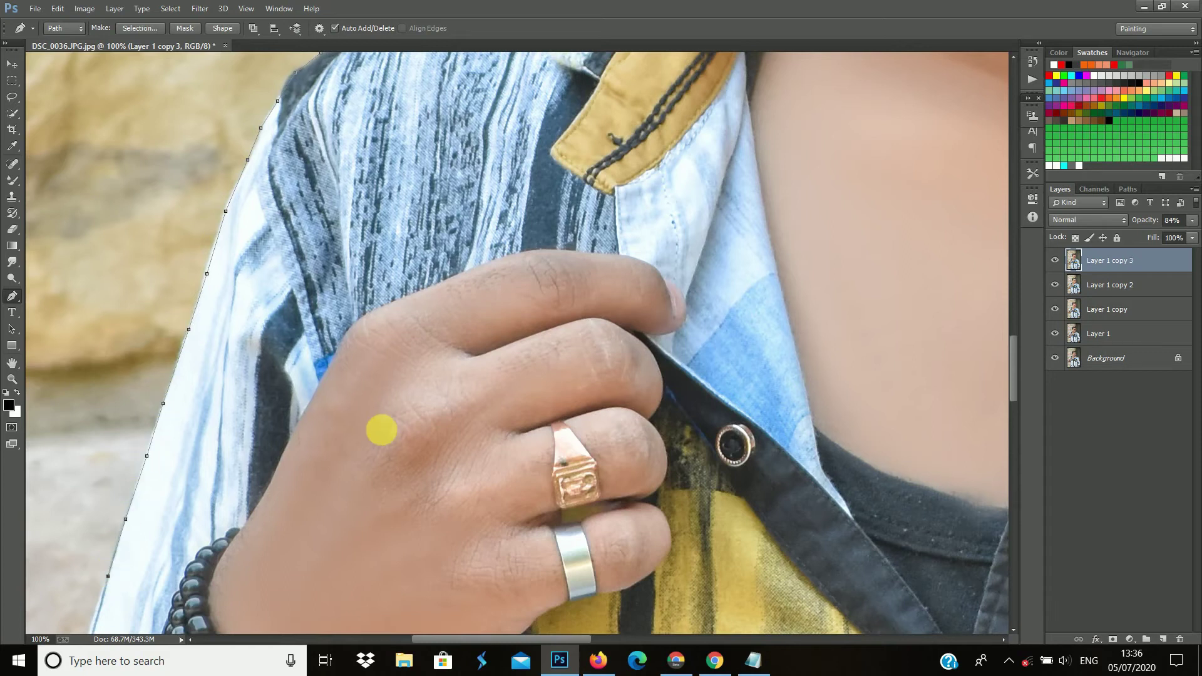
# Step: Trace the path down the arm and along the forearm edge
pyautogui.hotkey('ctrl', '-')
pyautogui.moveTo(1014, 347); pyautogui.dragTo(1015, 404)
pyautogui.click(230, 192)
pyautogui.click(221, 234)
pyautogui.click(216, 254)
pyautogui.click(216, 333)
pyautogui.click(199, 359)
pyautogui.click(178, 398)
pyautogui.click(177, 430)
pyautogui.click(173, 487)
# Step: Carry the path down the sleeve, around its bottom and back up its side
pyautogui.click(178, 520)
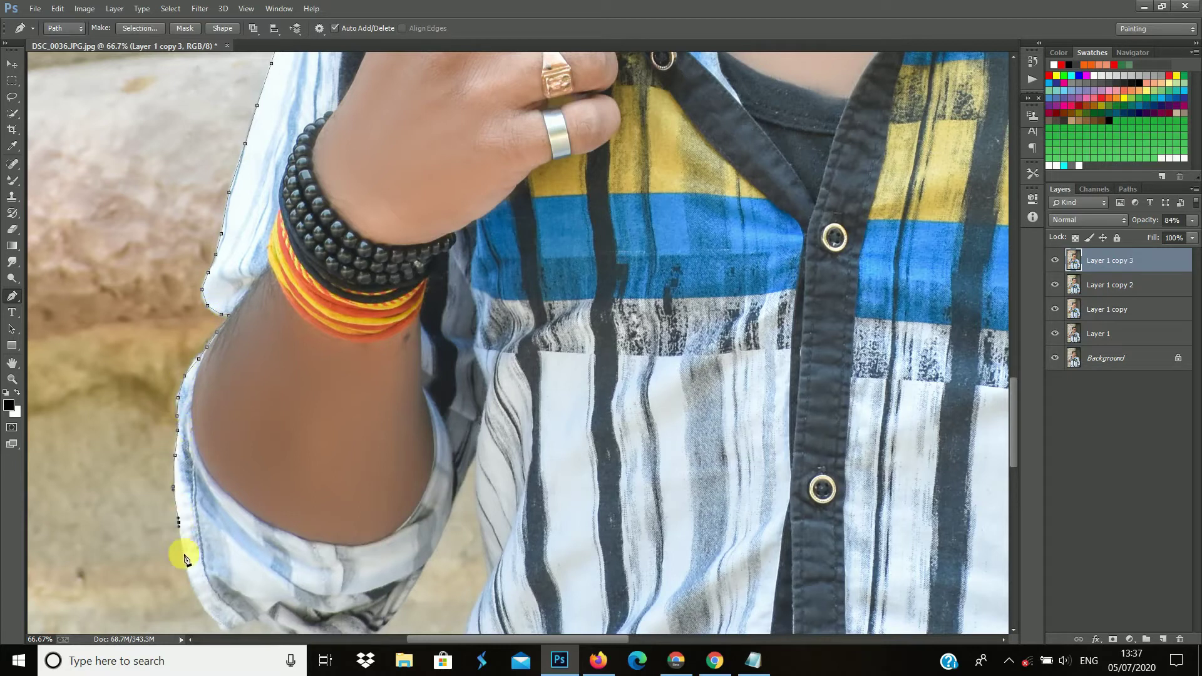
pyautogui.moveTo(1015, 432); pyautogui.dragTo(1015, 482)
pyautogui.click(225, 324)
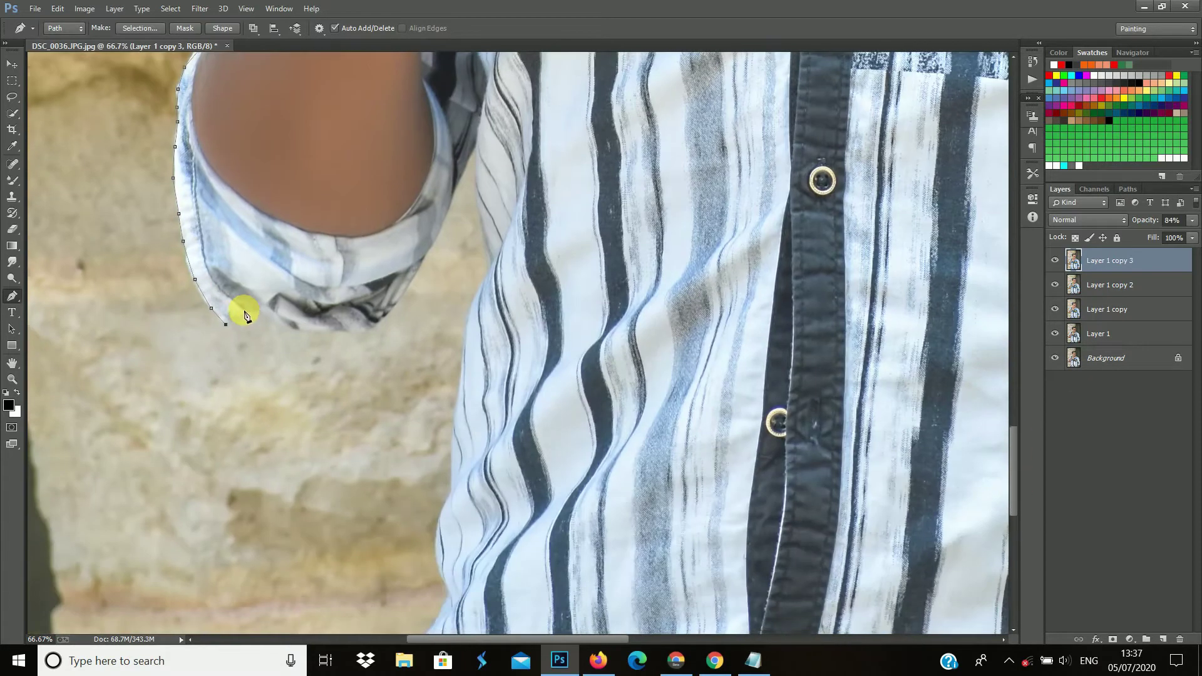
pyautogui.click(259, 307)
pyautogui.click(314, 328)
pyautogui.click(344, 327)
pyautogui.click(398, 295)
pyautogui.click(417, 273)
pyautogui.click(447, 211)
pyautogui.click(477, 145)
# Step: Trace the path down the side of the shirt
pyautogui.click(478, 171)
pyautogui.click(480, 201)
pyautogui.click(483, 234)
pyautogui.click(488, 256)
pyautogui.click(478, 294)
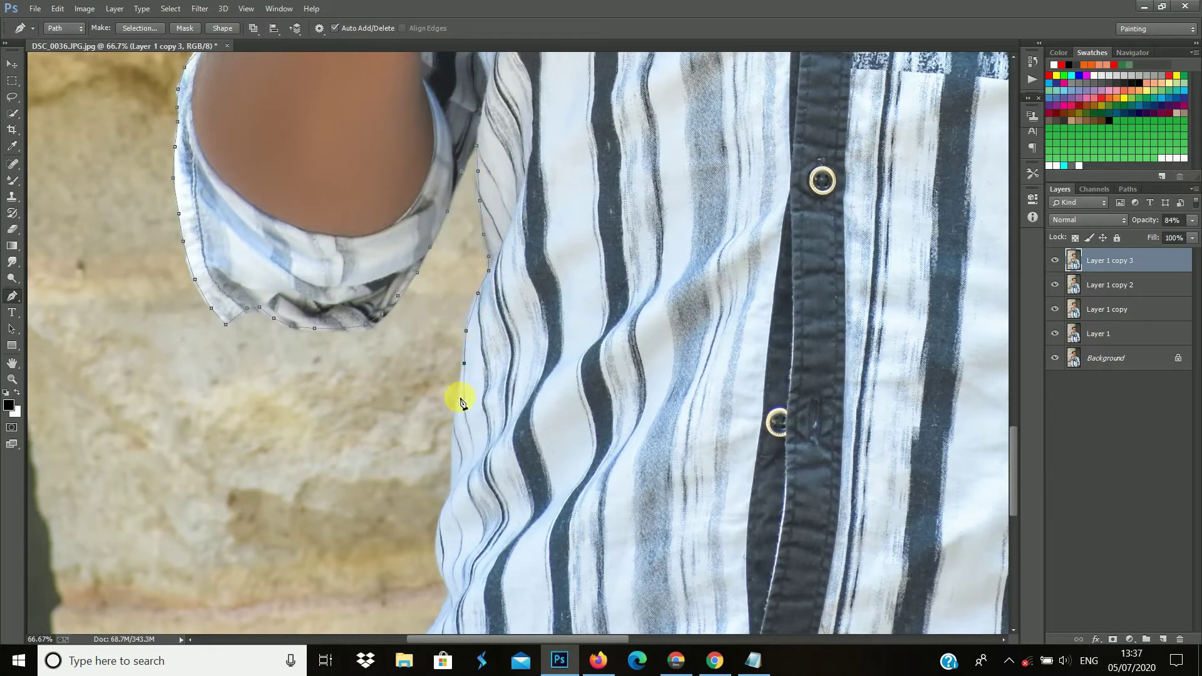
pyautogui.click(436, 528)
pyautogui.click(436, 556)
pyautogui.click(446, 588)
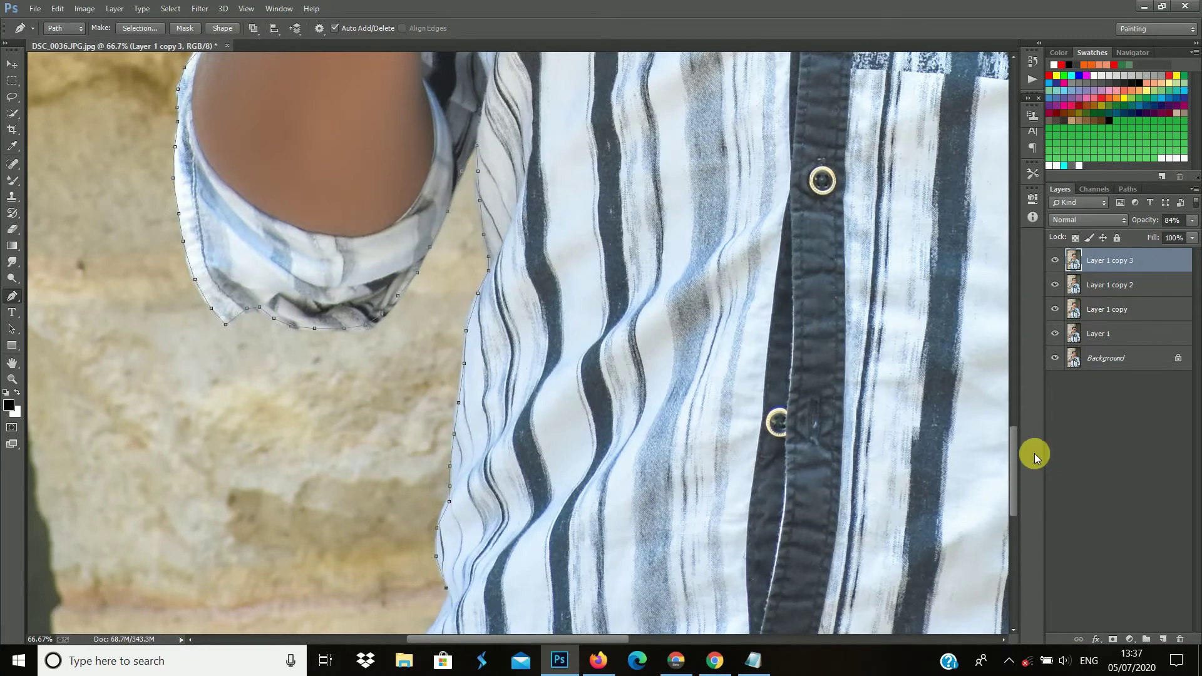
# Step: Extend the path below the image's bottom edge and across the bottom
pyautogui.scroll(-5, 510, 305)
pyautogui.click(421, 436)
pyautogui.click(413, 456)
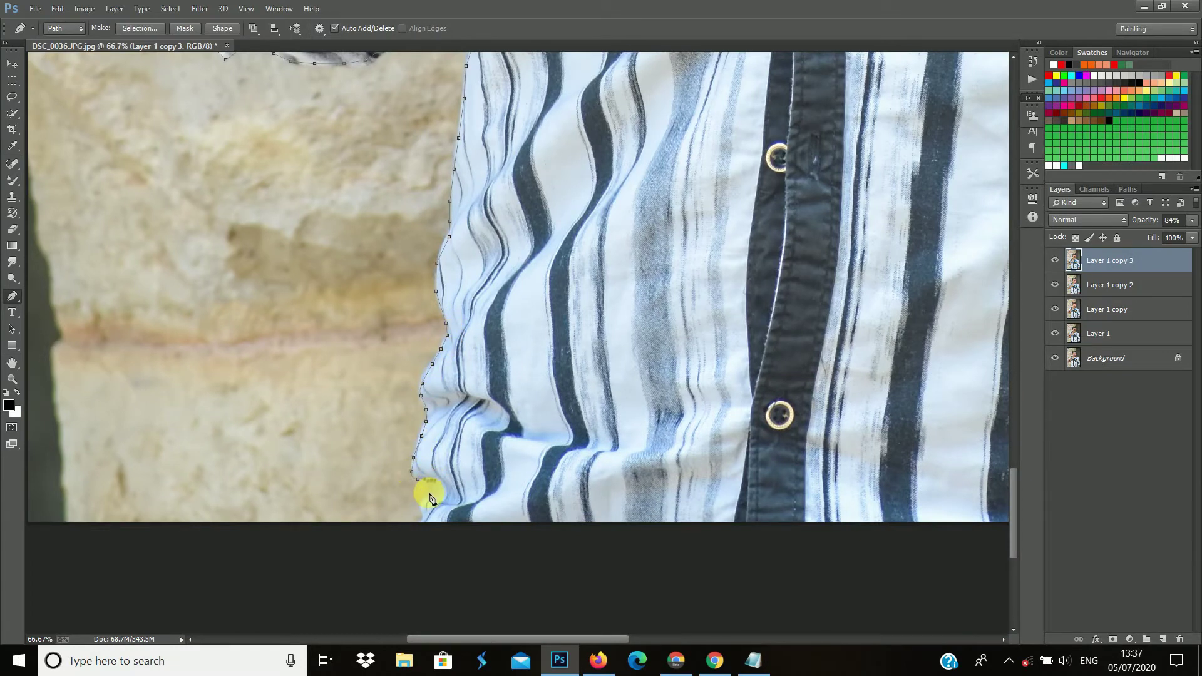
pyautogui.click(418, 532)
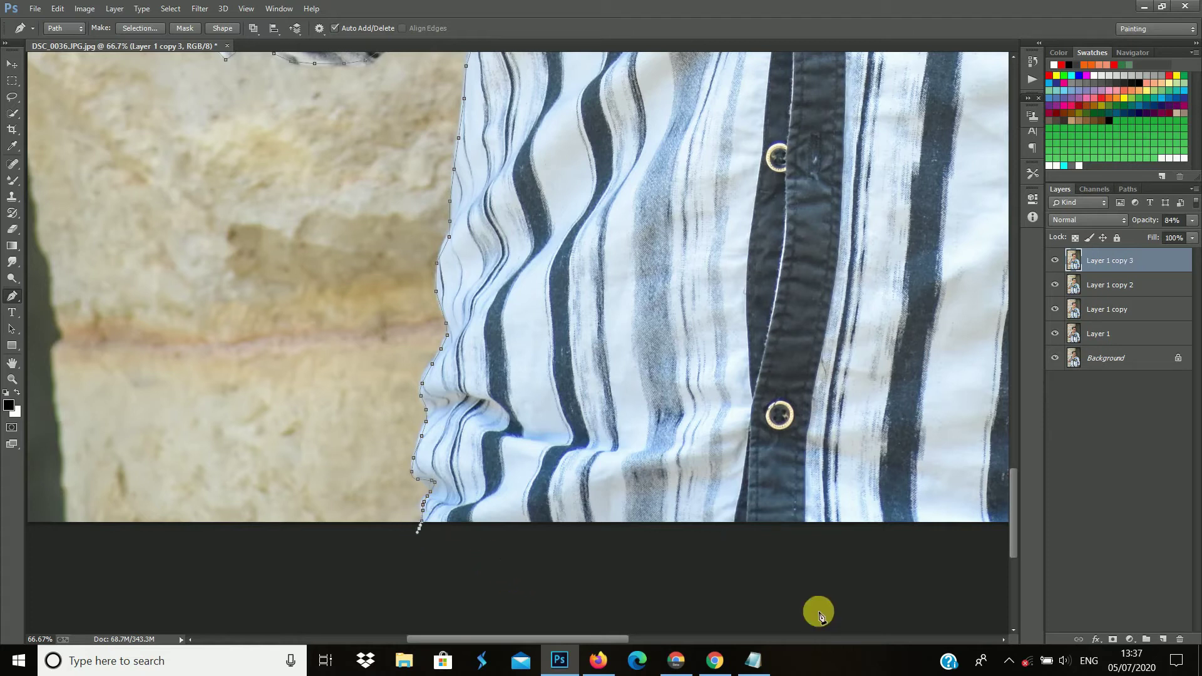
pyautogui.hotkey('ctrl', '-')
pyautogui.hotkey('ctrl', '-')
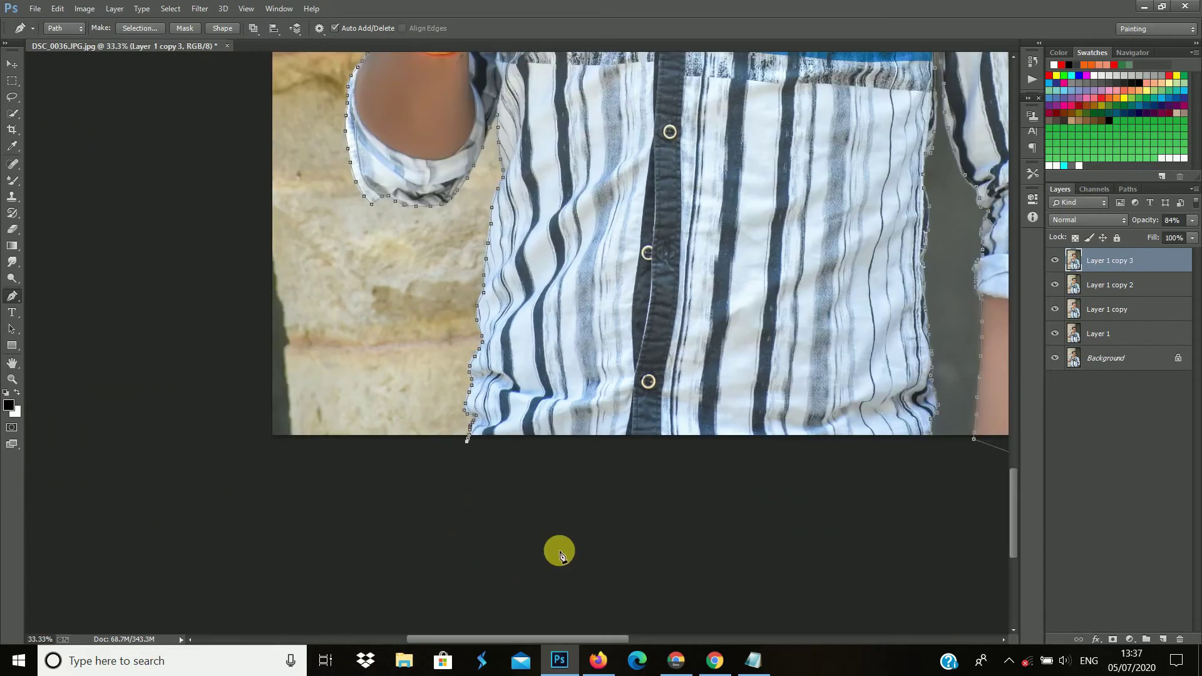
pyautogui.click(833, 434)
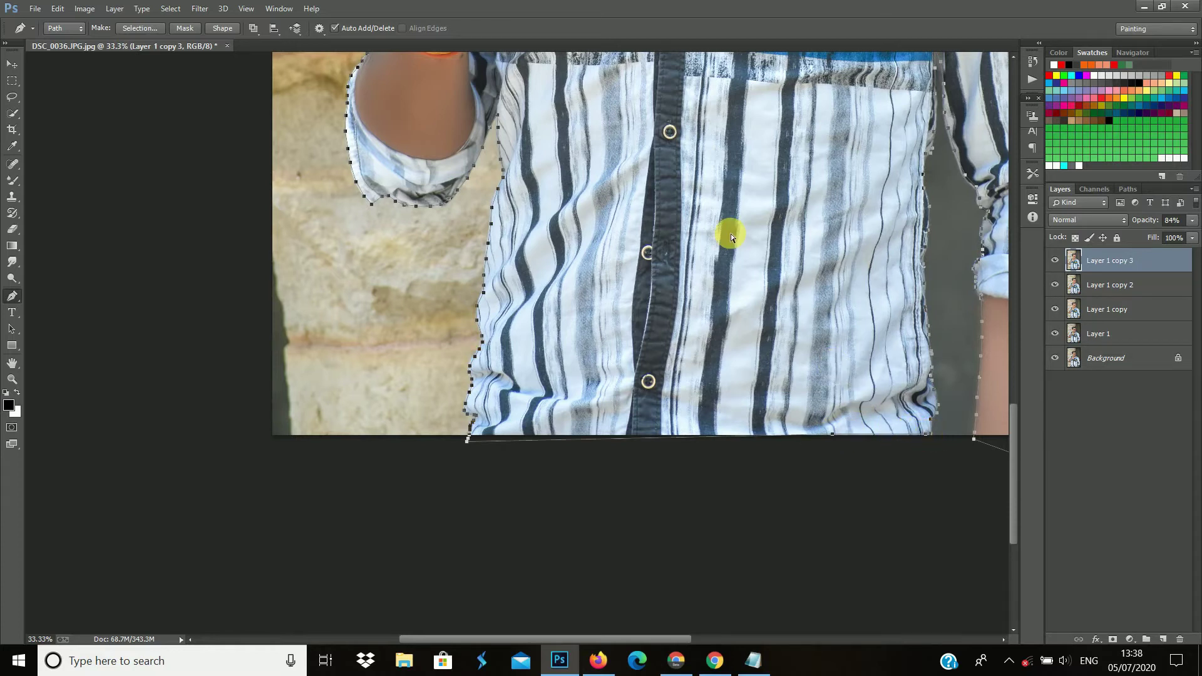
# Step: Convert the path to a selection with a 1-pixel feather, then launch Select > Refine Edge
pyautogui.hotkey('ctrl', '-')
pyautogui.hotkey('ctrl', '-')
pyautogui.hotkey('ctrl', '-')
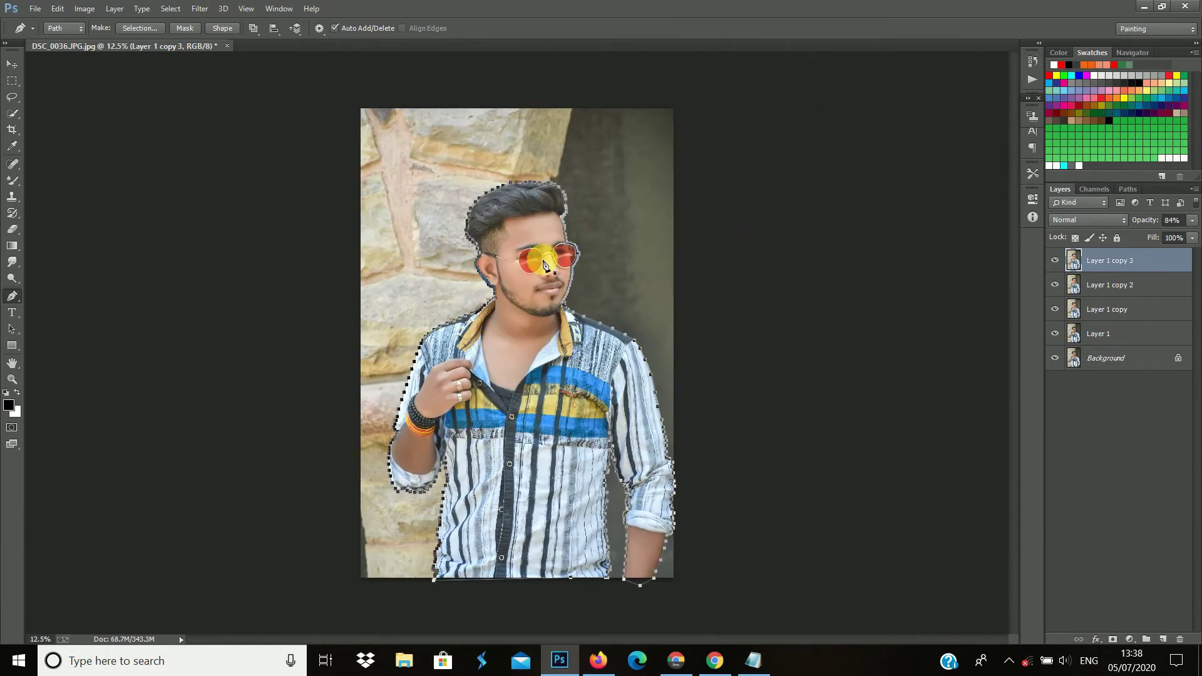
pyautogui.rightClick(534, 263)
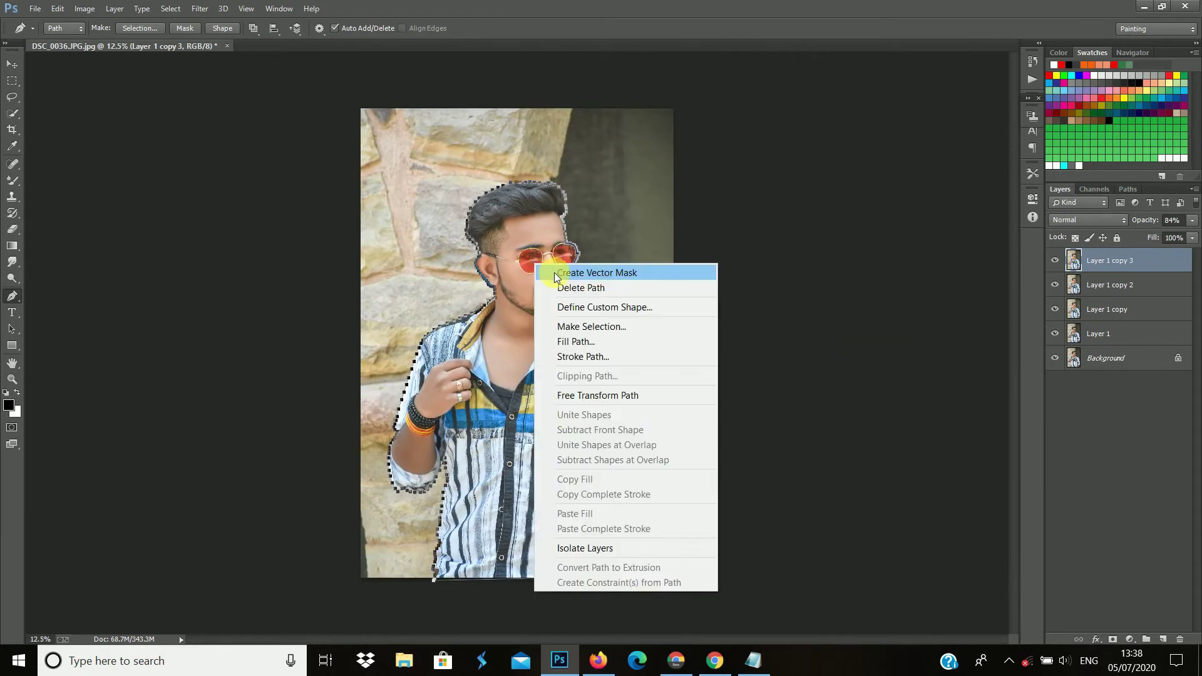
pyautogui.click(576, 330)
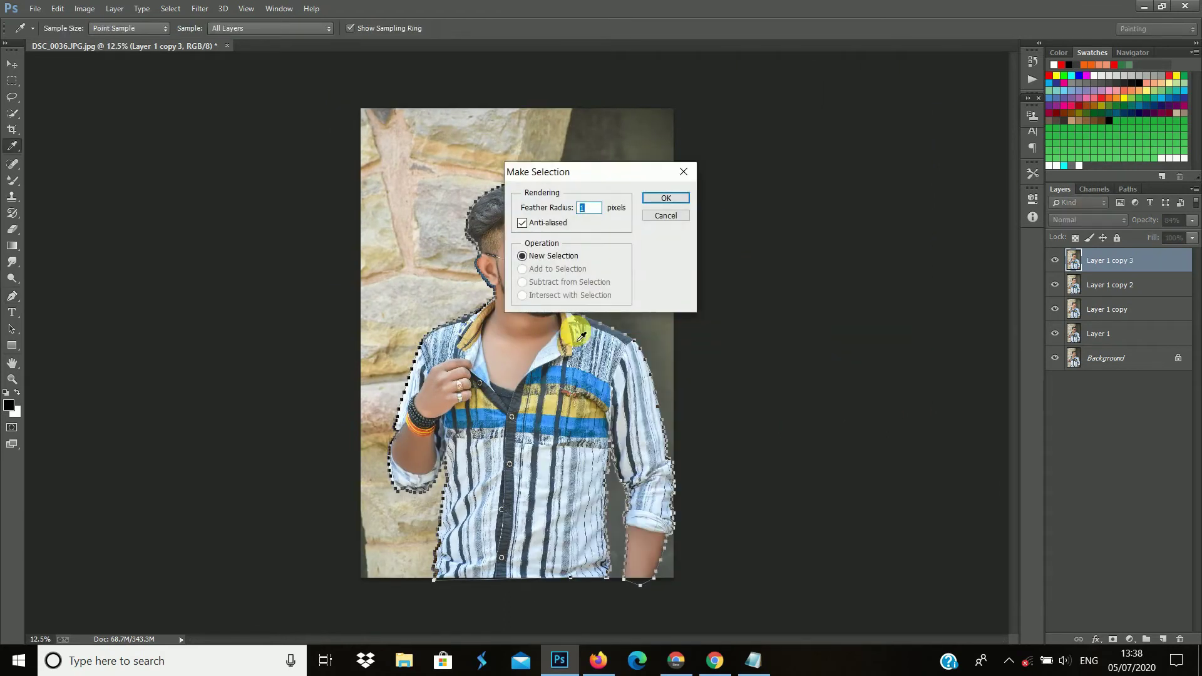
pyautogui.click(672, 198)
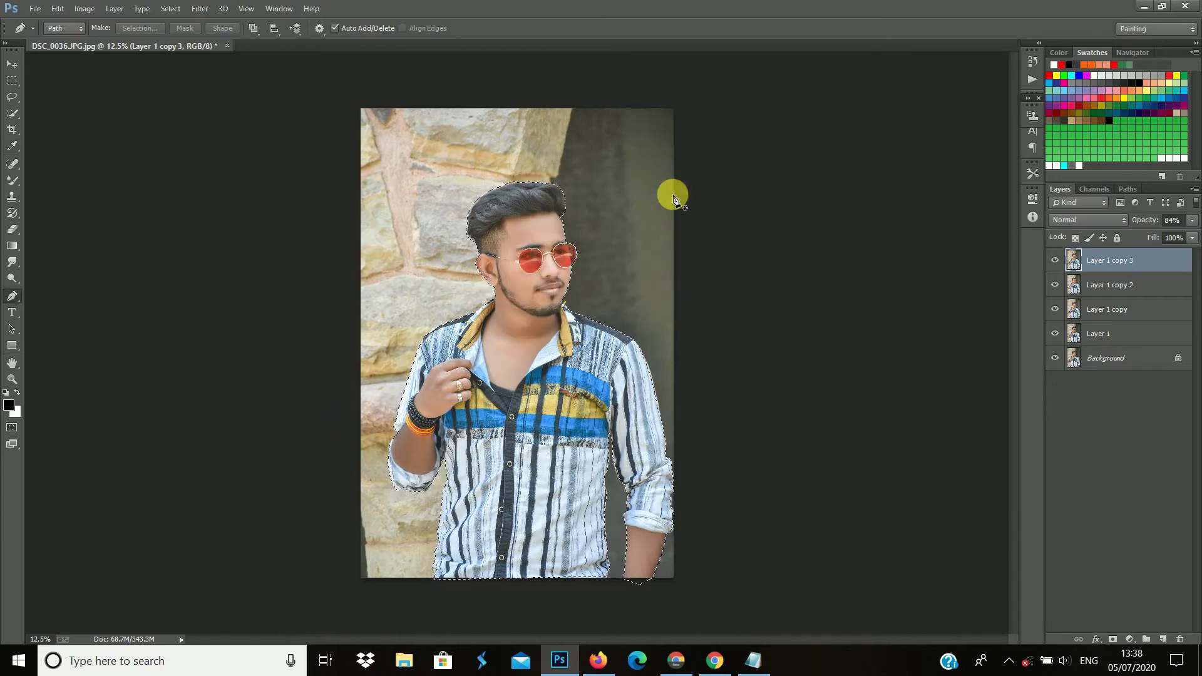
pyautogui.click(118, 10)
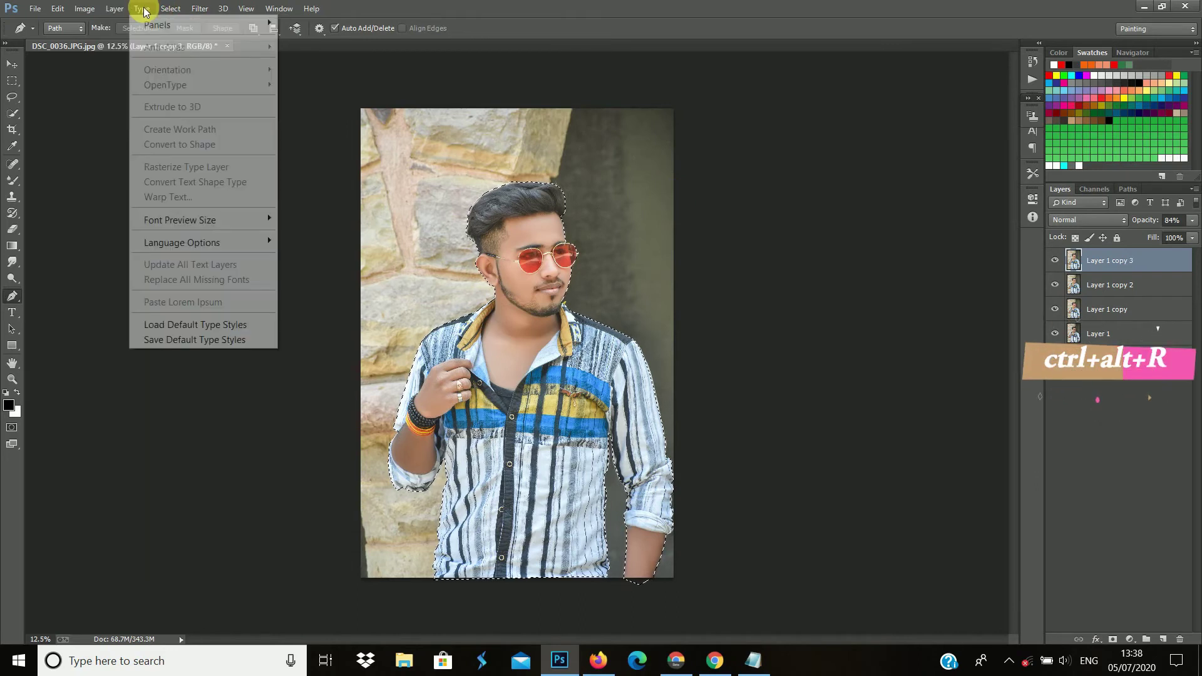
pyautogui.moveTo(171, 9)
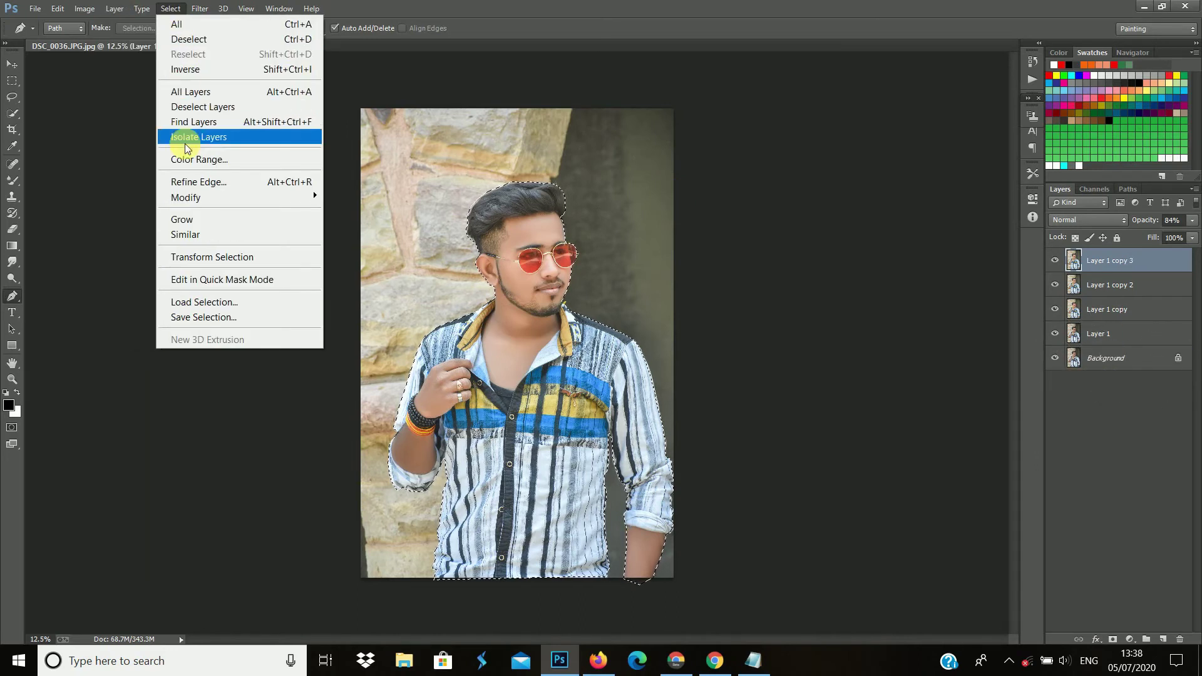
pyautogui.click(185, 182)
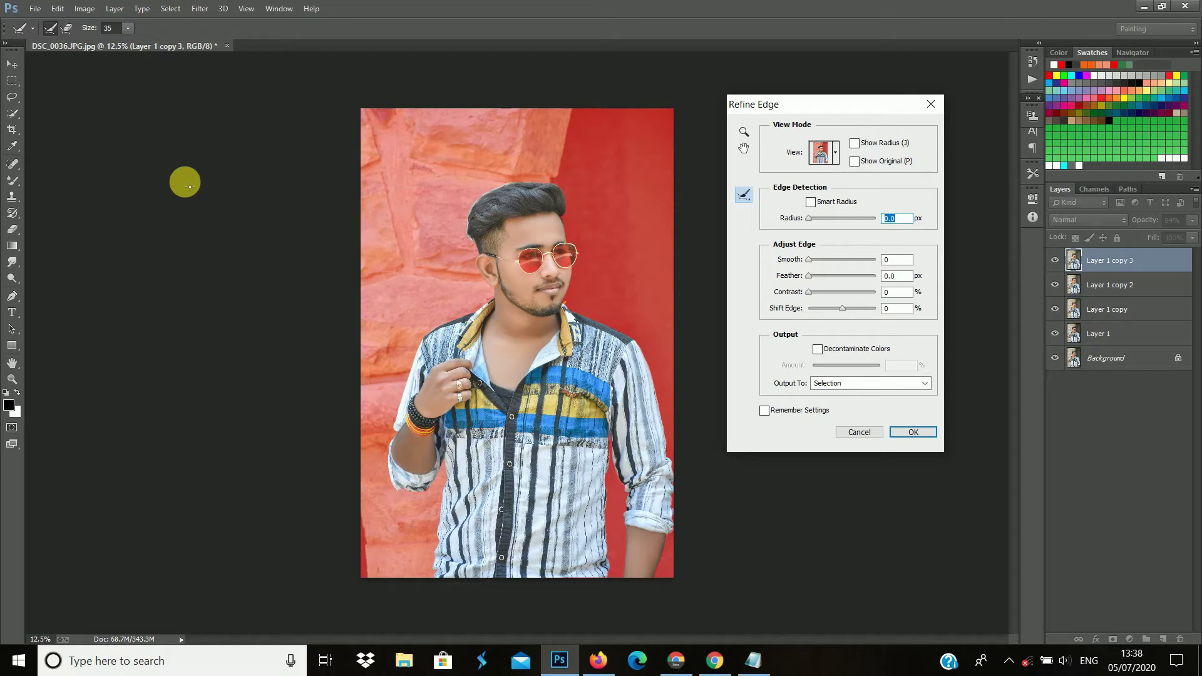
# Step: Brush the Refine Radius tool along the hair outline
pyautogui.hotkey('ctrl', '+')
pyautogui.hotkey('ctrl', '+')
pyautogui.hotkey('ctrl', '+')
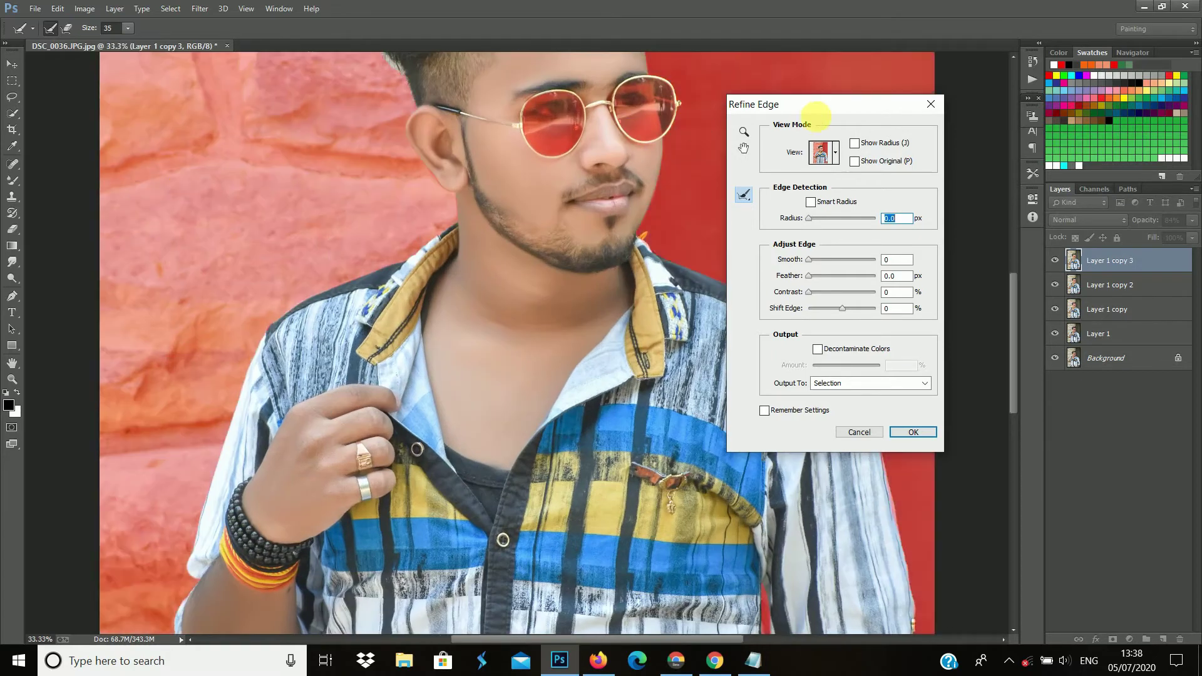
pyautogui.moveTo(1009, 307); pyautogui.dragTo(1003, 248)
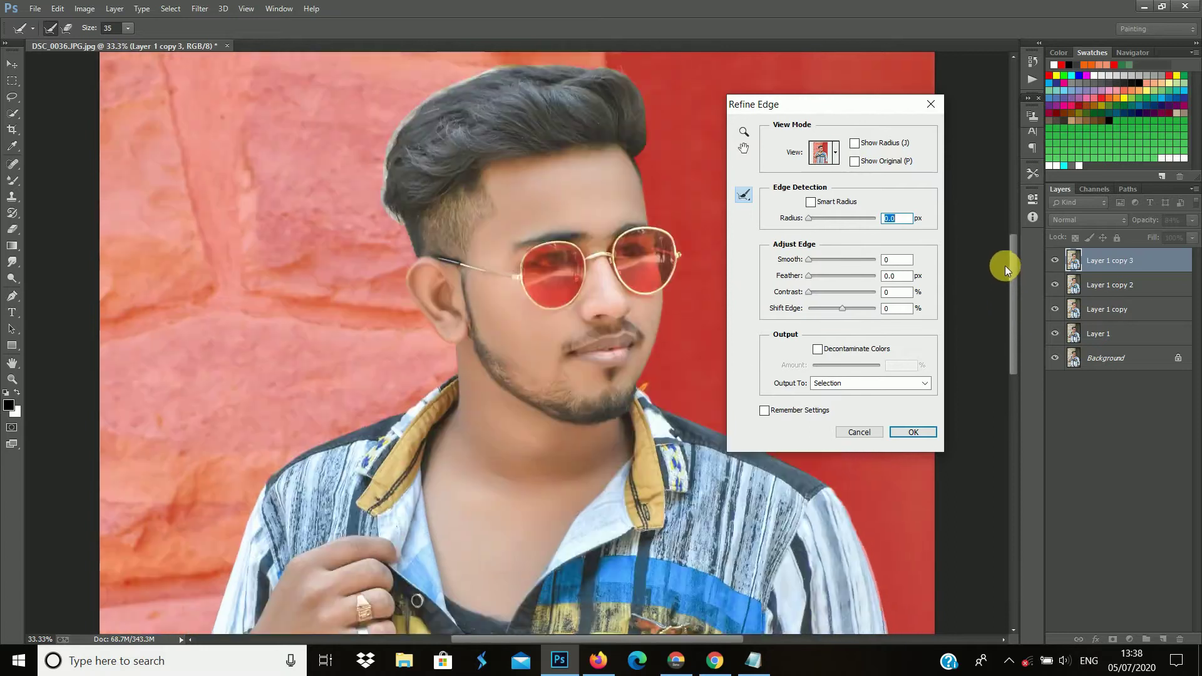
pyautogui.moveTo(411, 323)
pyautogui.mouseDown()
pyautogui.moveTo(409, 215)
pyautogui.moveTo(646, 252)
pyautogui.moveTo(623, 166)
pyautogui.mouseUp()
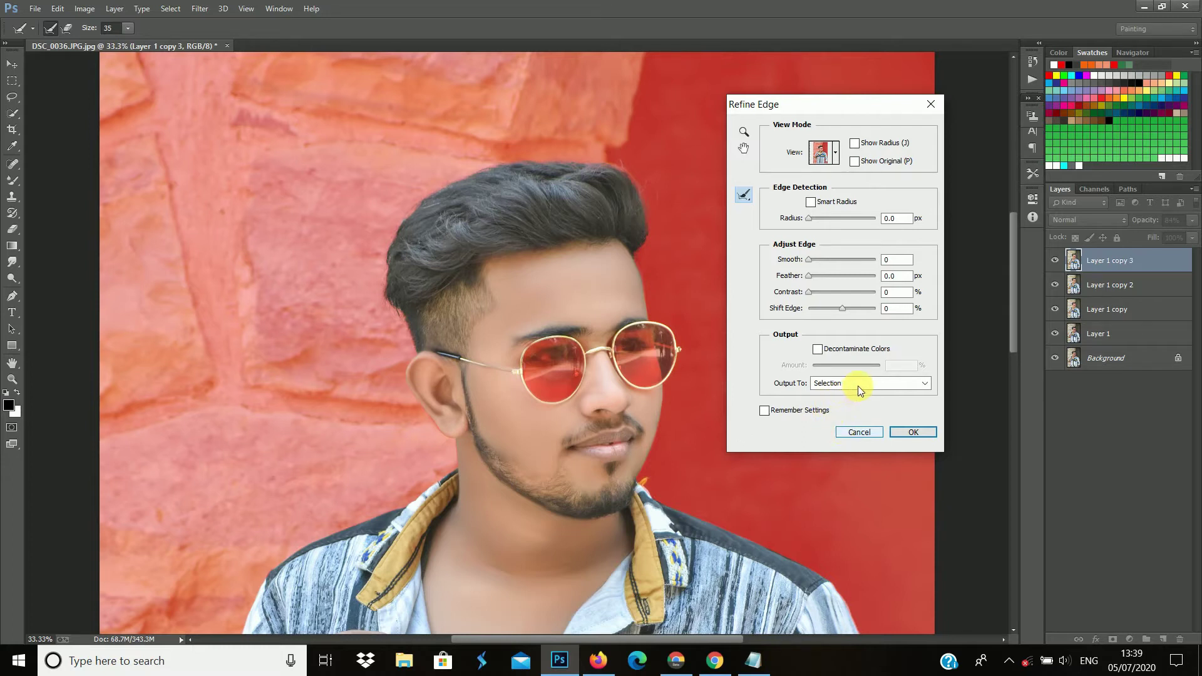
# Step: Output the refined selection to a new layer and hide the photo layers beneath
pyautogui.click(892, 383)
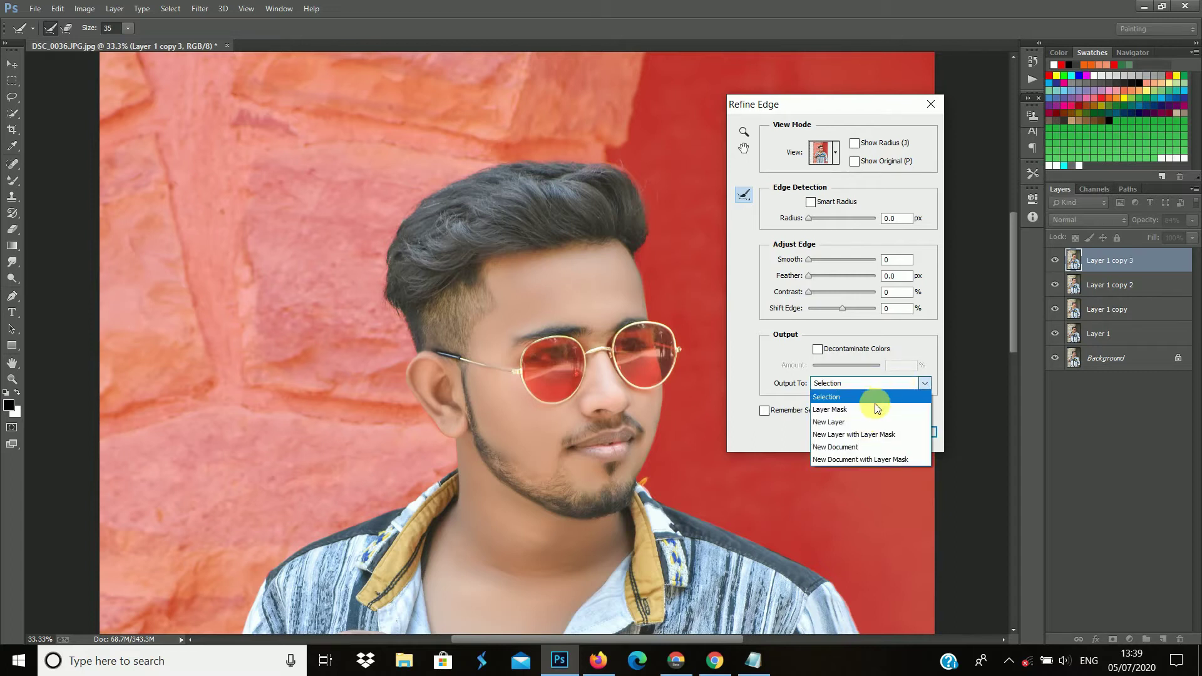
pyautogui.click(845, 423)
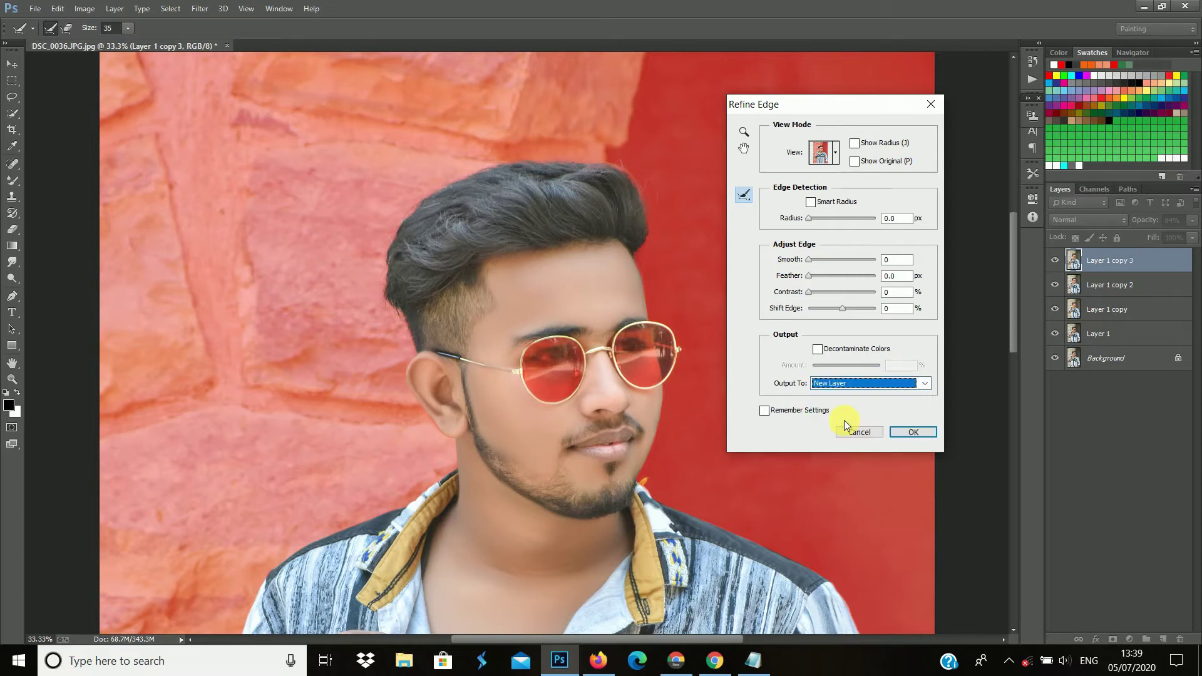
pyautogui.click(911, 432)
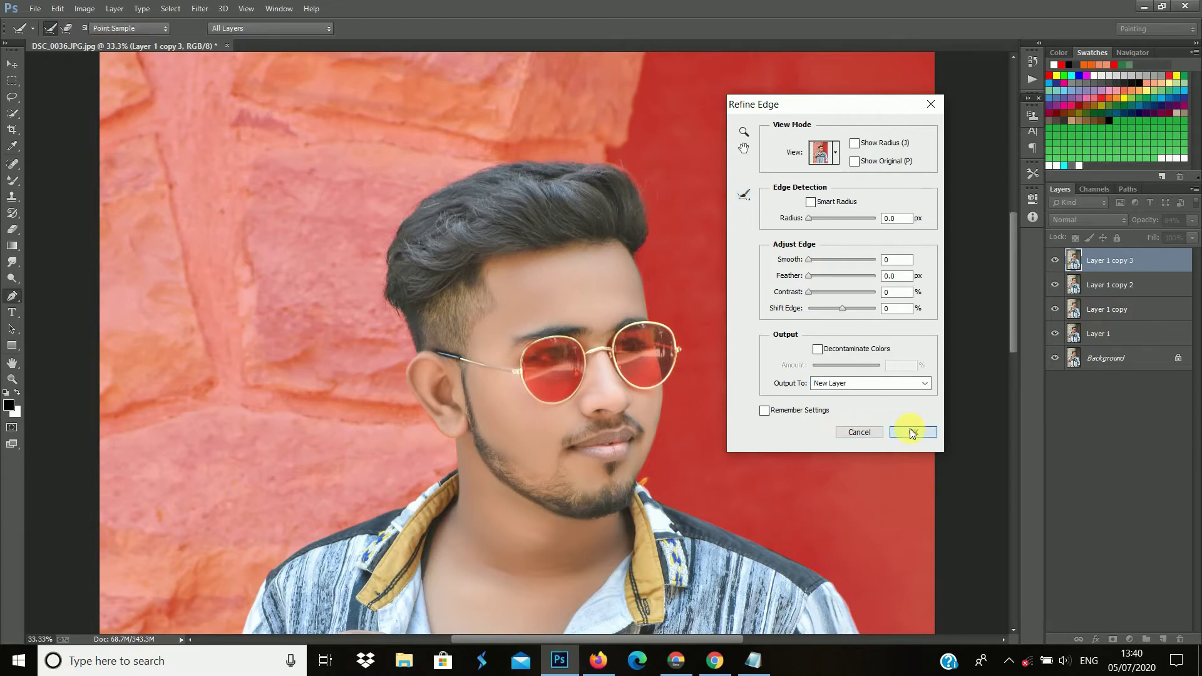
pyautogui.click(912, 432)
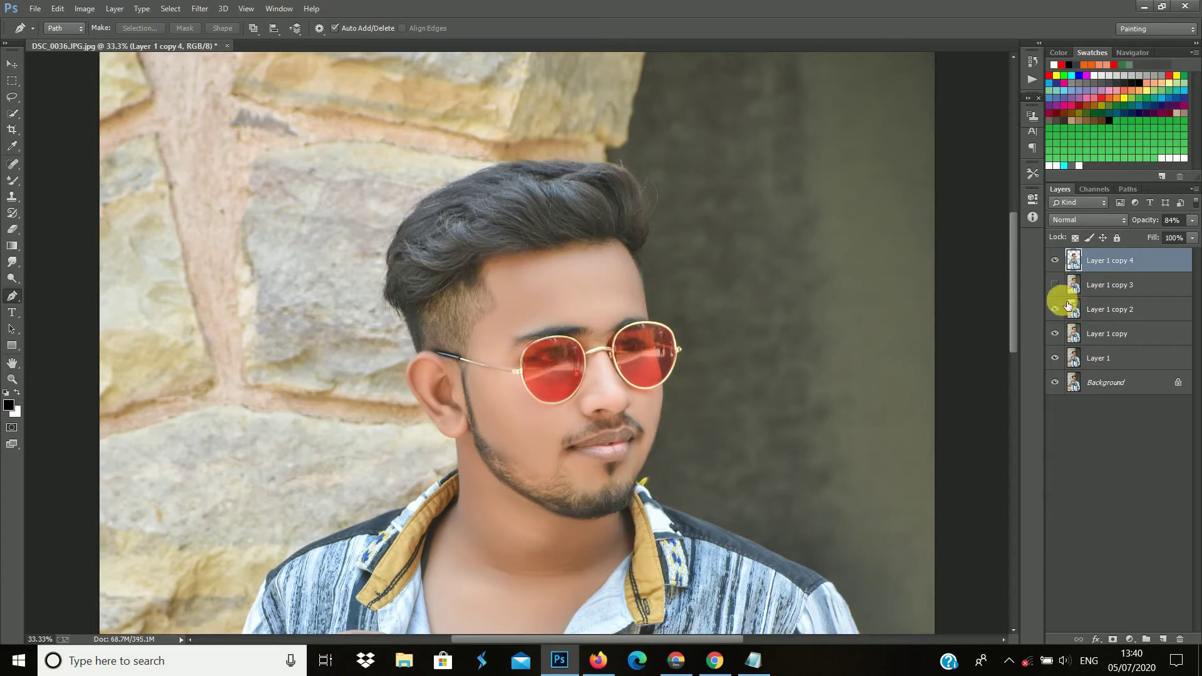
pyautogui.moveTo(1056, 308); pyautogui.dragTo(1057, 367)
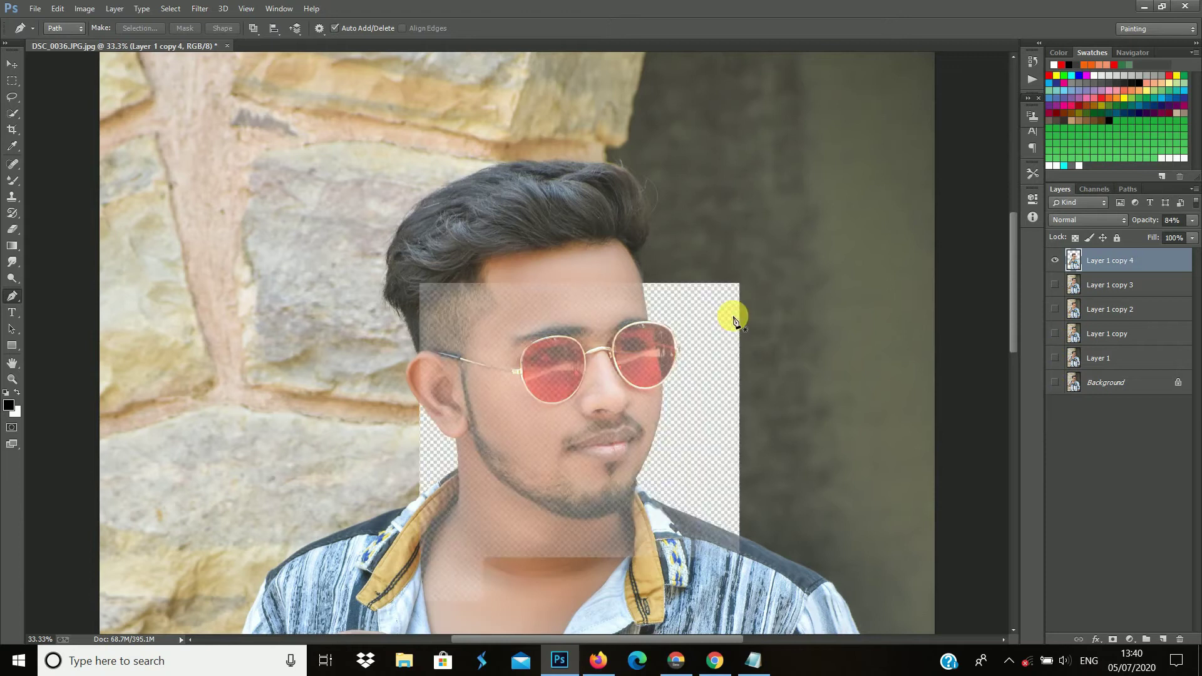
# Step: Set Layer 1 copy 4 to 100% opacity and toggle its visibility to check the cut-out
pyautogui.hotkey('ctrl', '-')
pyautogui.press('0')
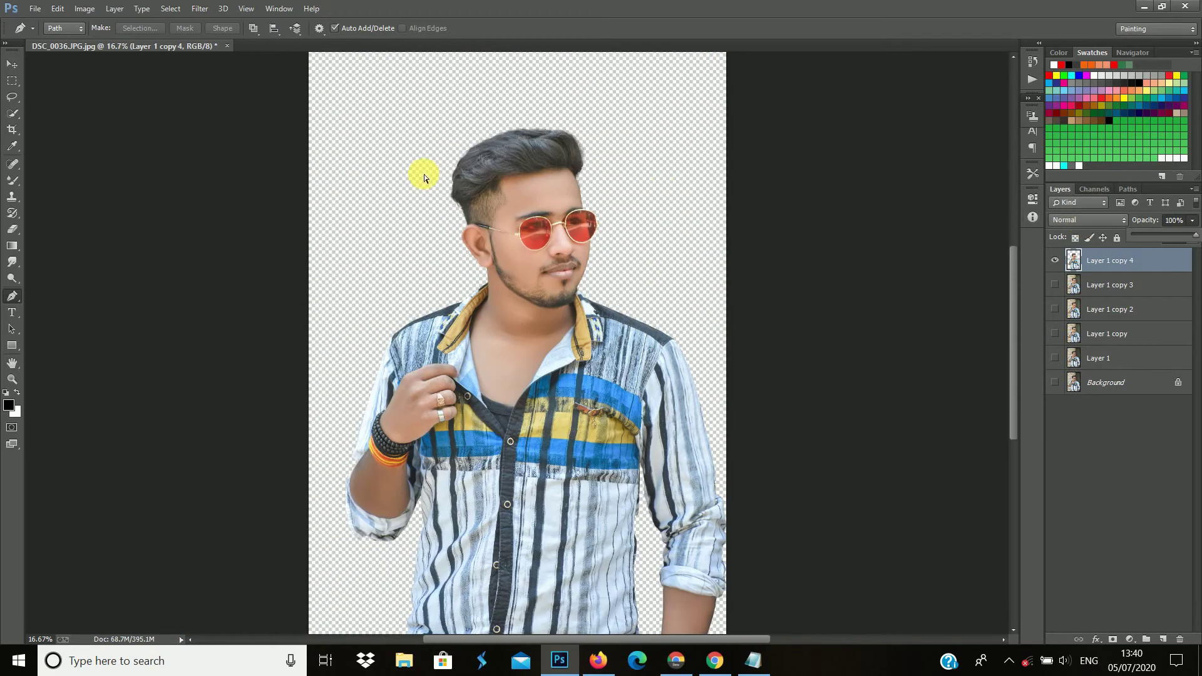
pyautogui.hotkey('ctrl', '+')
pyautogui.hotkey('ctrl', '+')
pyautogui.hotkey('ctrl', '-')
pyautogui.hotkey('ctrl', '-')
pyautogui.hotkey('ctrl', '-')
pyautogui.hotkey('ctrl', '+')
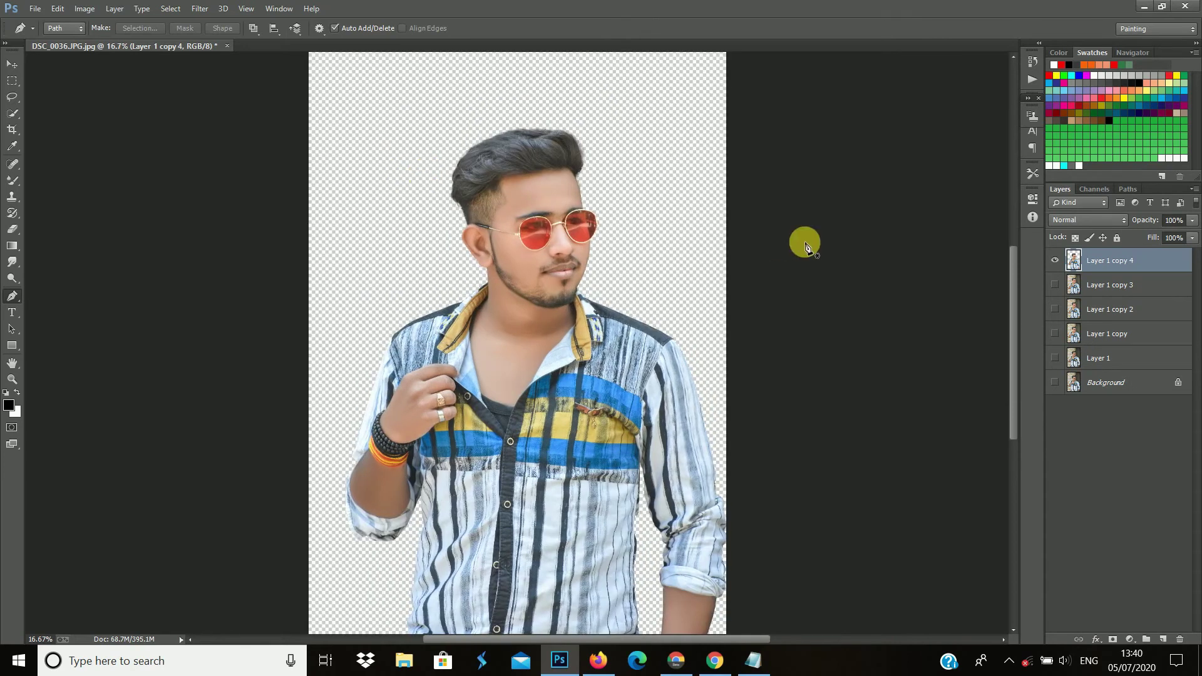
pyautogui.click(1055, 262)
pyautogui.click(1055, 263)
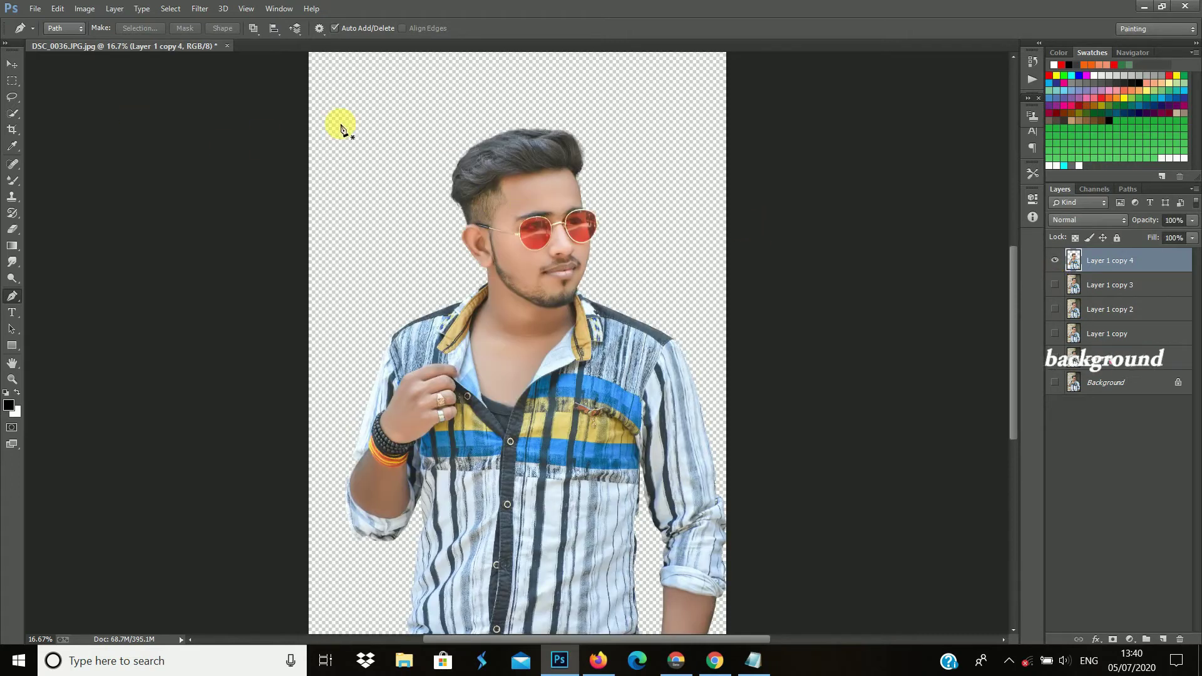
# Step: Open the green-leafed trees photo and drag it into the portrait document
pyautogui.click(34, 9)
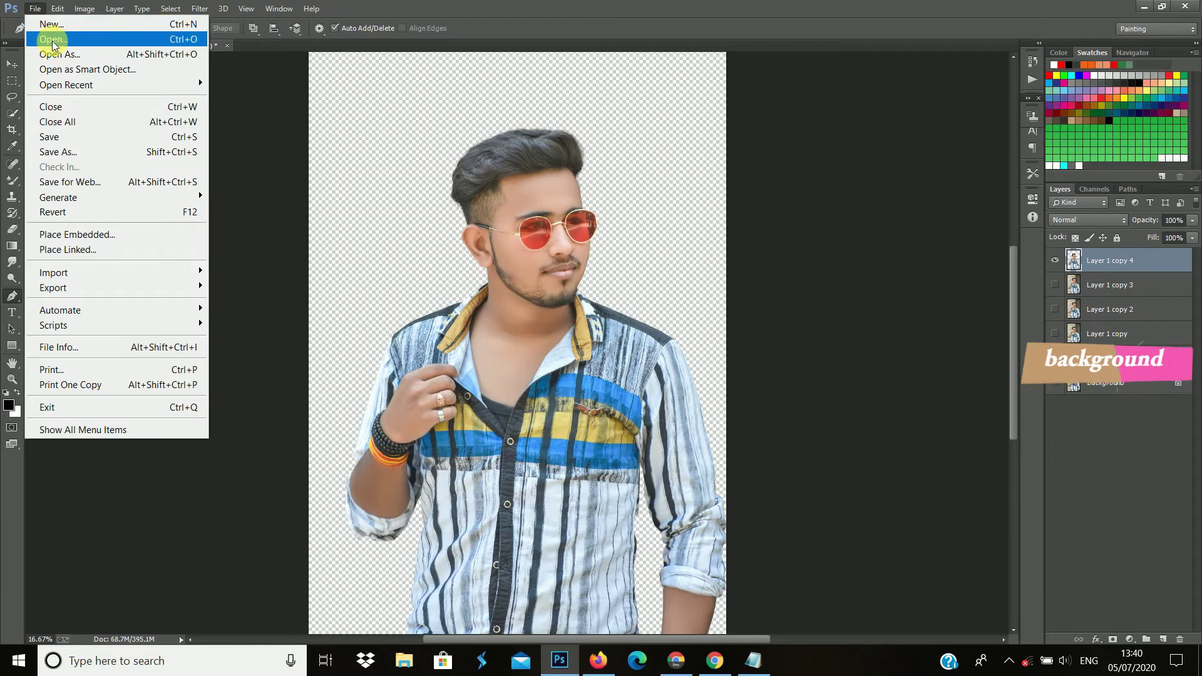
pyautogui.click(53, 40)
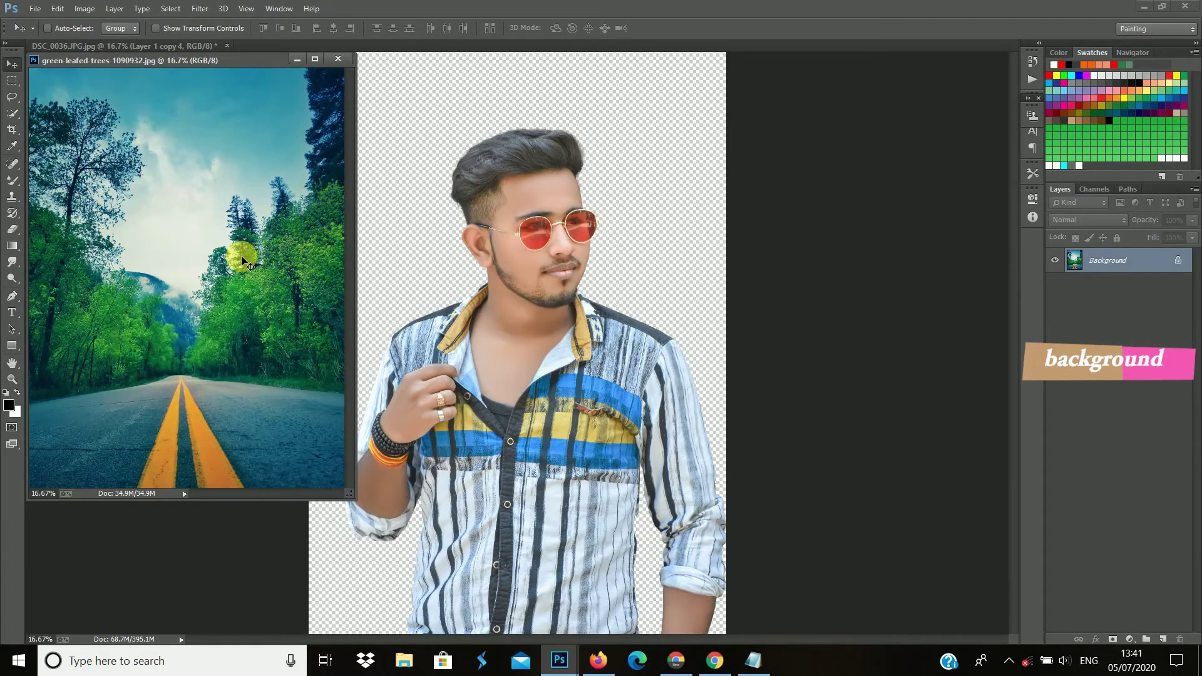
pyautogui.moveTo(242, 260); pyautogui.dragTo(623, 233)
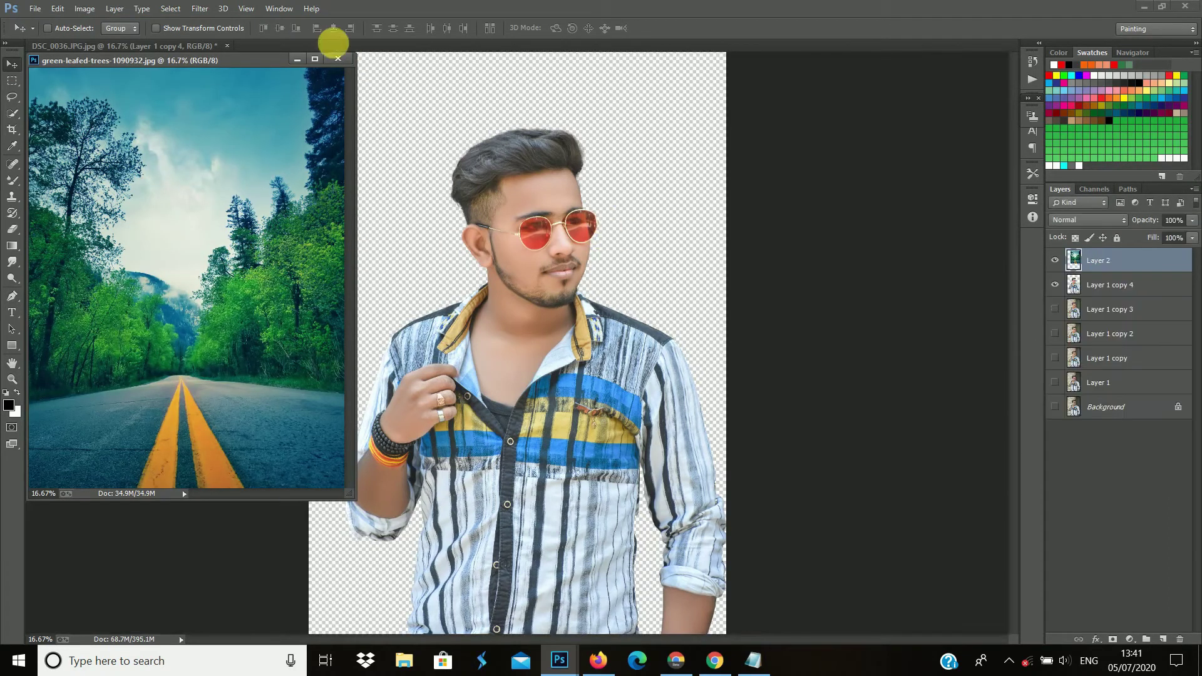
pyautogui.click(338, 59)
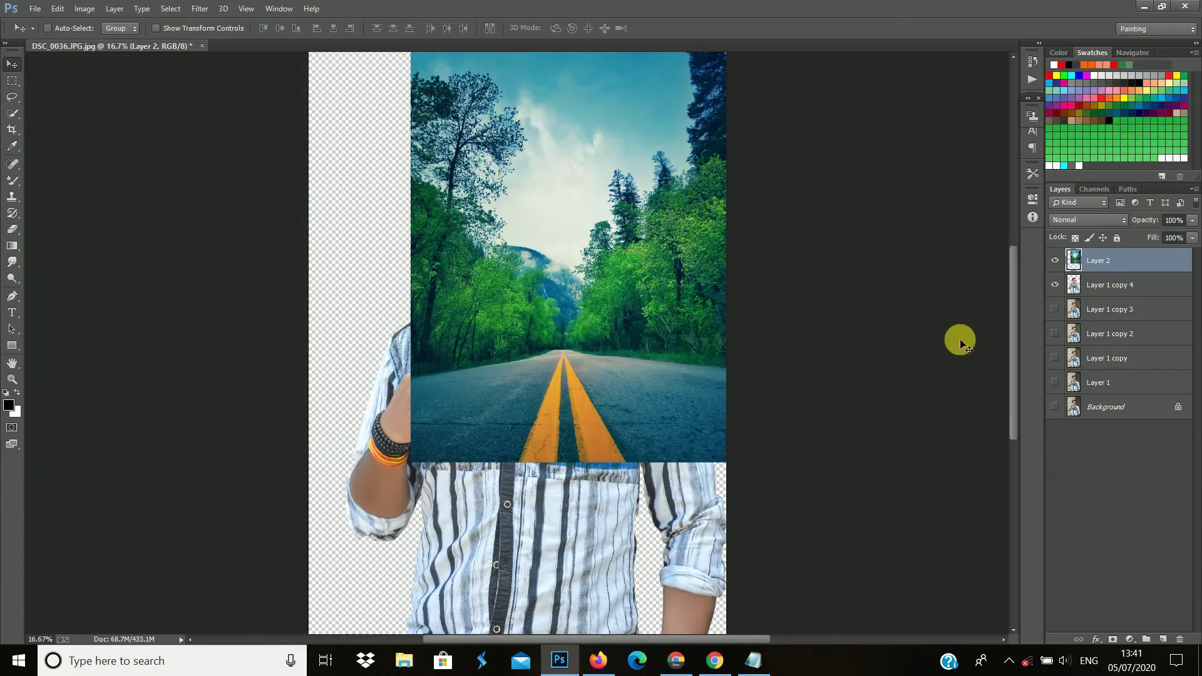
pyautogui.moveTo(623, 326)
pyautogui.mouseDown()
pyautogui.moveTo(541, 392)
pyautogui.moveTo(513, 329)
pyautogui.mouseUp()
# Step: Scale the tree layer to cover the canvas and move it beneath Layer 1 copy 4
pyautogui.hotkey('ctrl', '-')
pyautogui.hotkey('ctrl', 't')
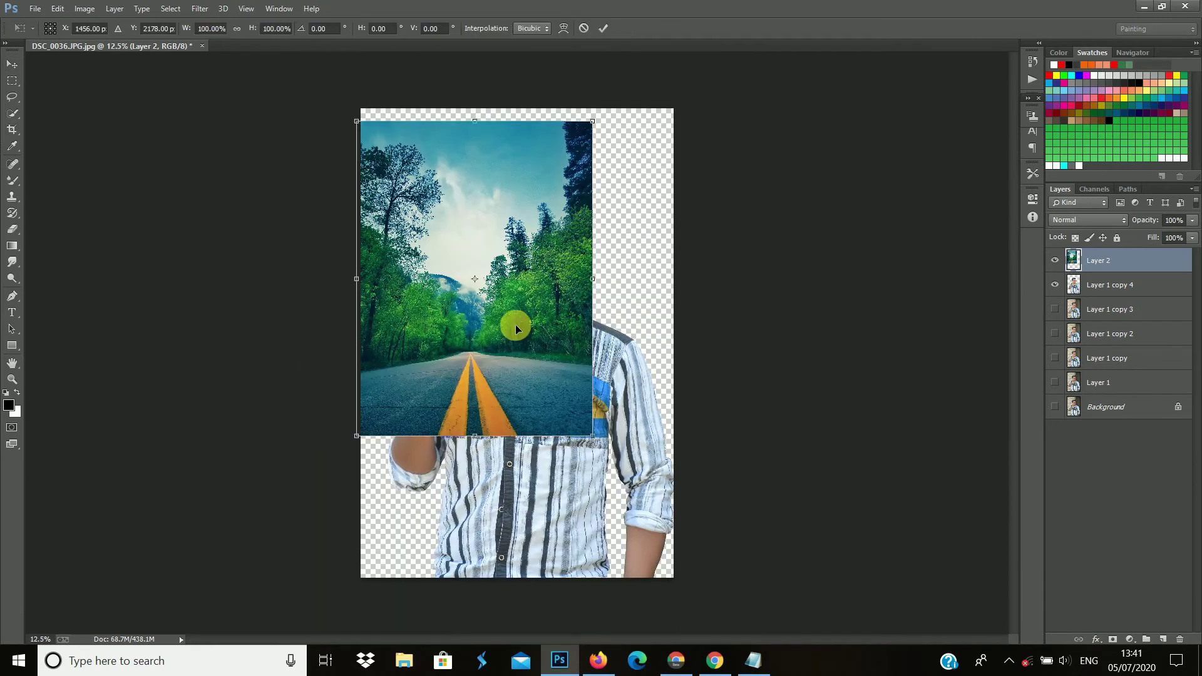
pyautogui.moveTo(590, 424); pyautogui.dragTo(761, 634)
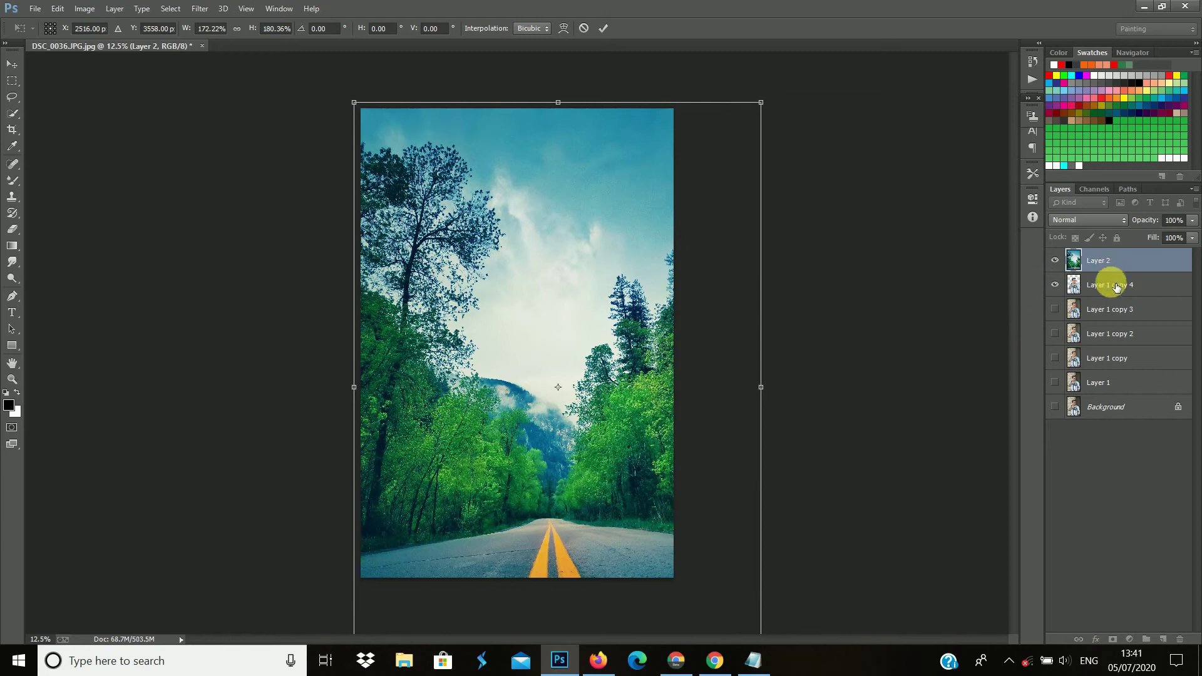
pyautogui.press('Return')
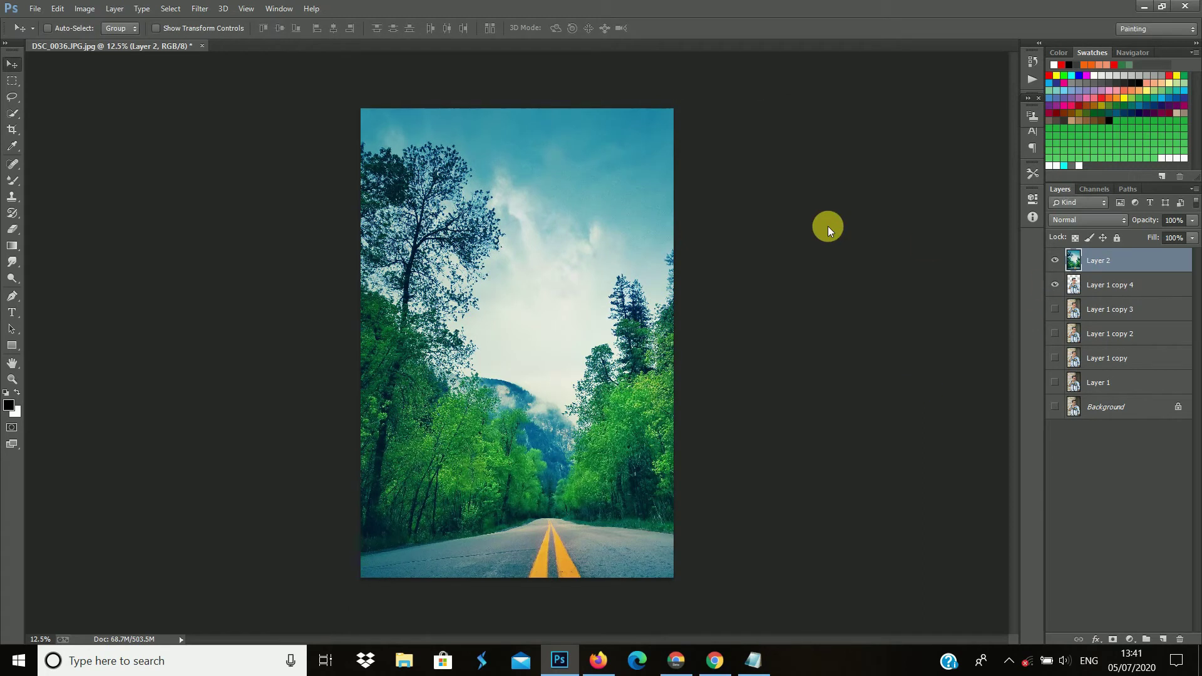
pyautogui.moveTo(1114, 260); pyautogui.dragTo(1118, 303)
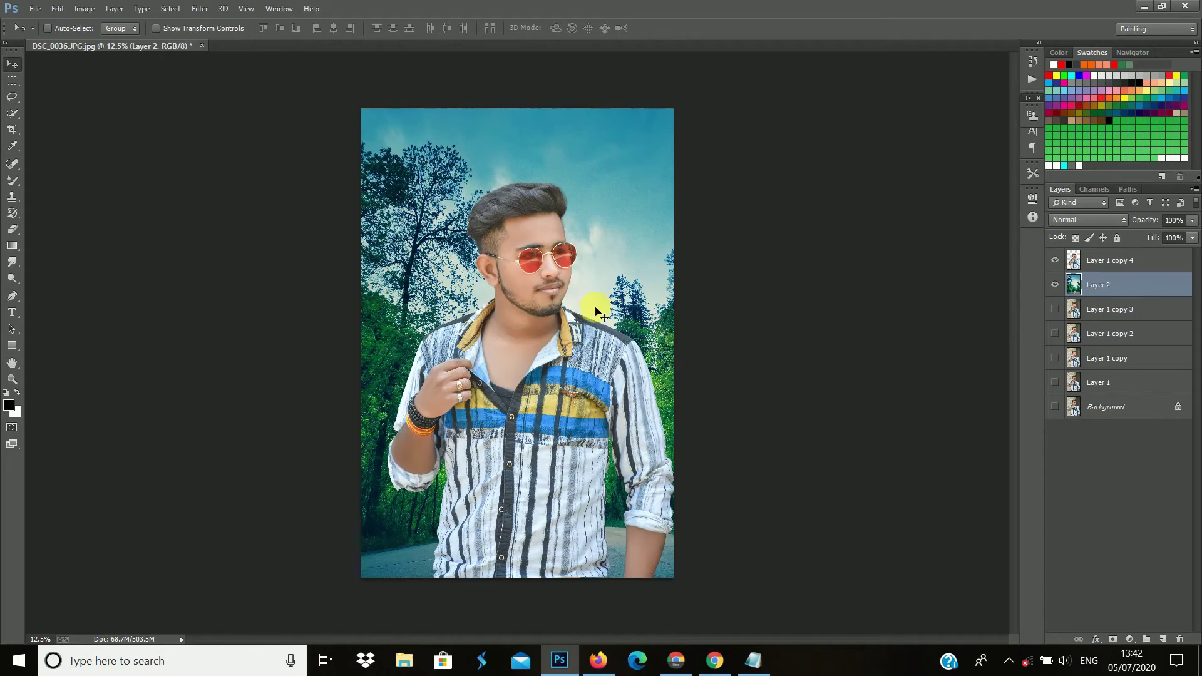
pyautogui.hotkey('ctrl', '-')
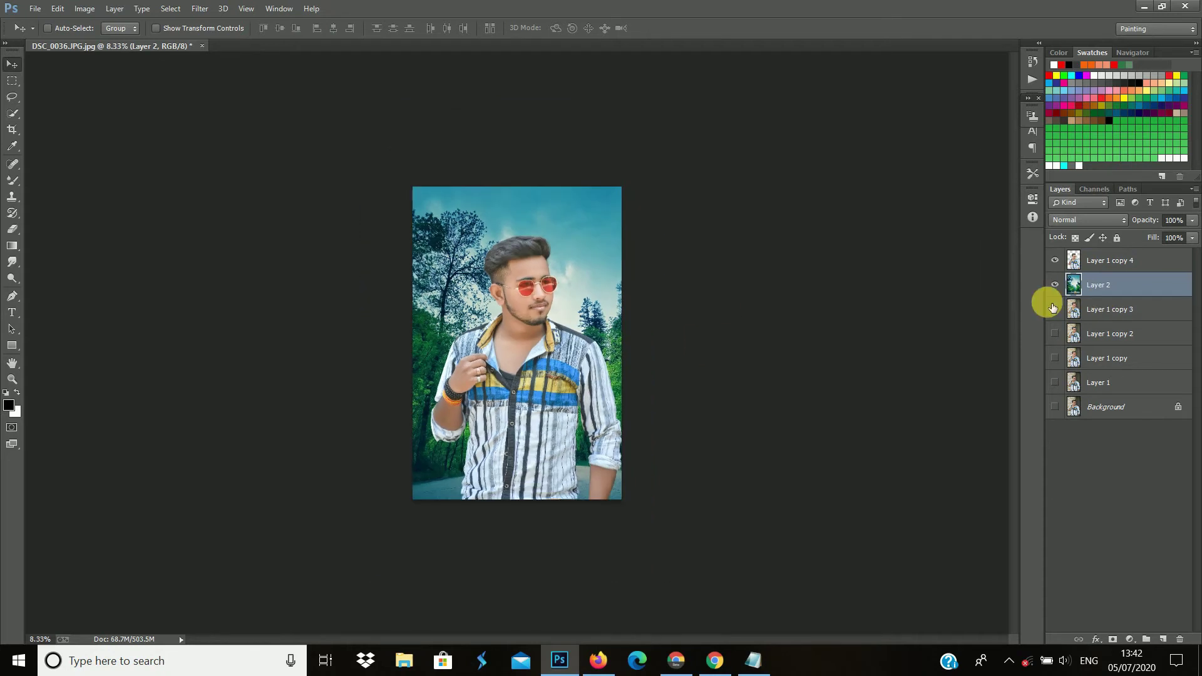
# Step: Free Transform Layer 2 slightly larger and shift it left so trees frame the man
pyautogui.hotkey('ctrl', 't')
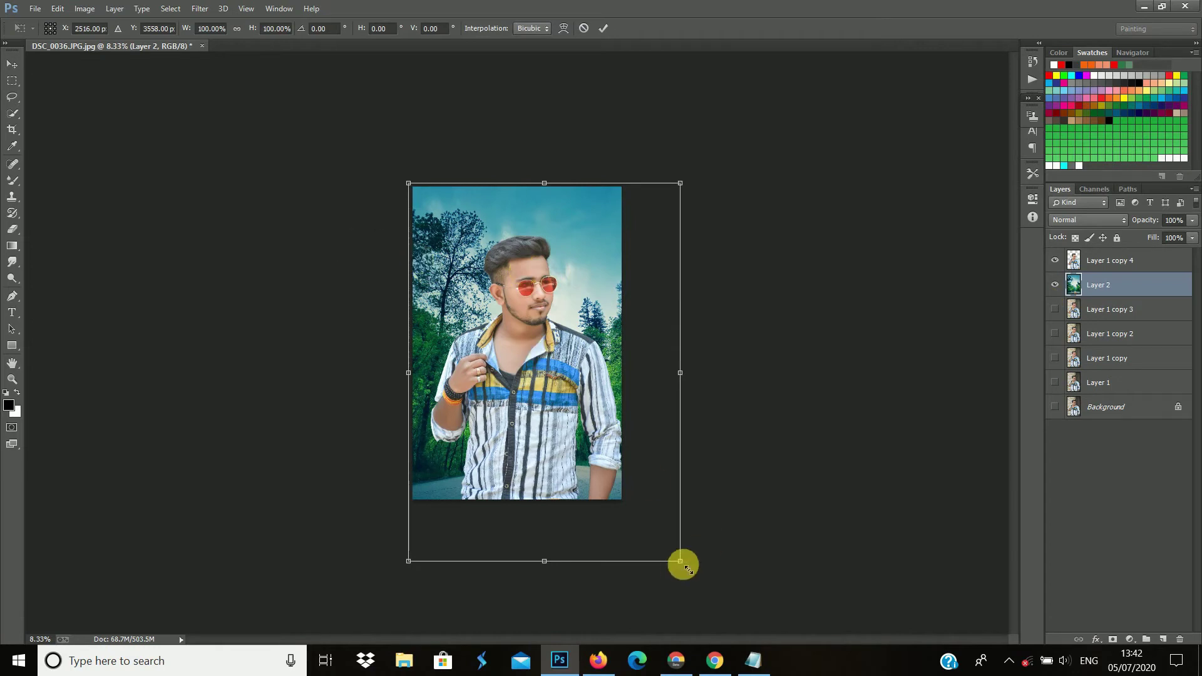
pyautogui.moveTo(726, 603); pyautogui.dragTo(729, 605)
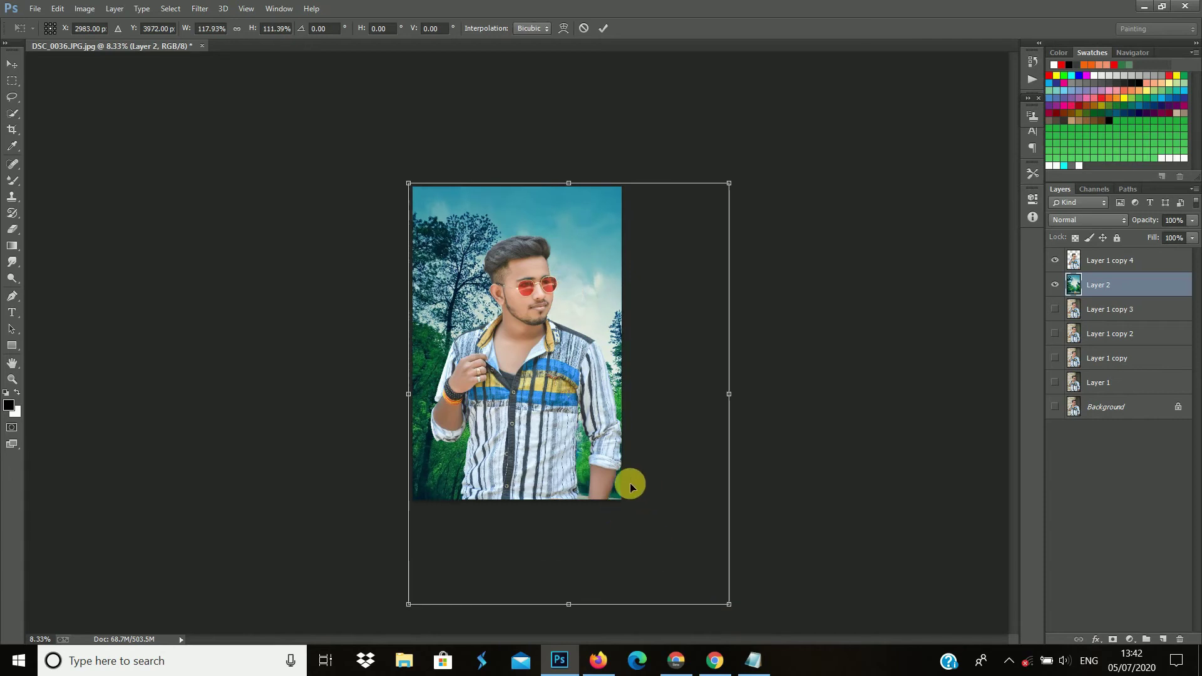
pyautogui.moveTo(630, 486); pyautogui.dragTo(619, 494)
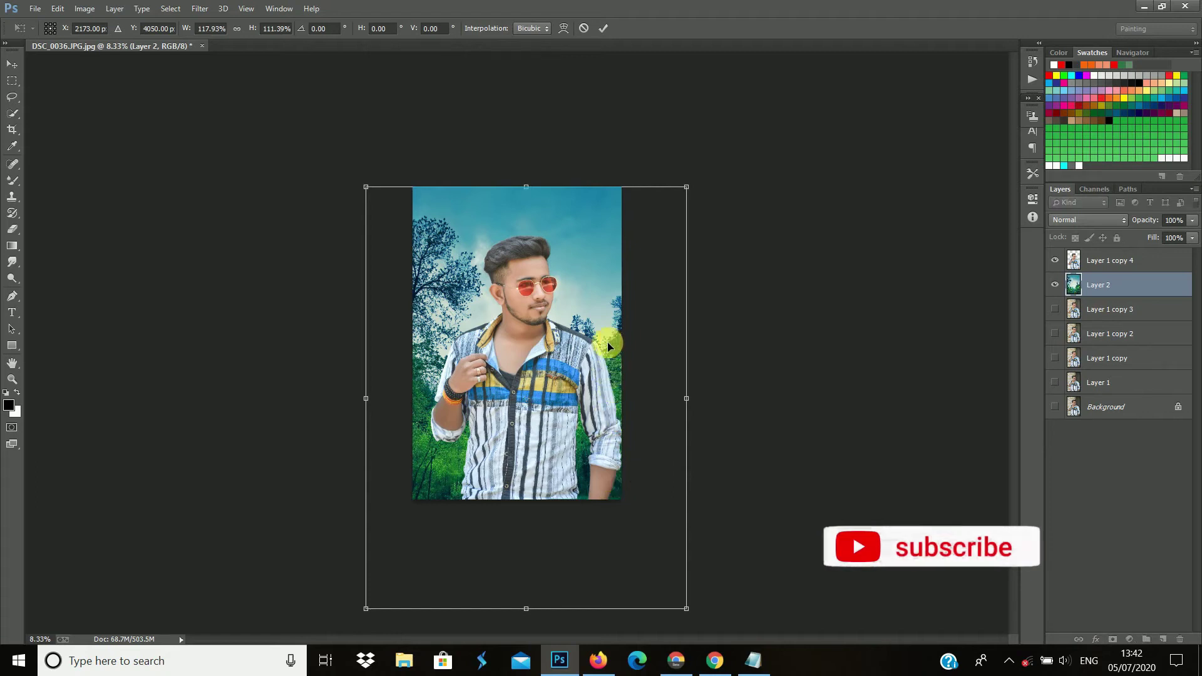
pyautogui.moveTo(608, 342); pyautogui.dragTo(604, 342)
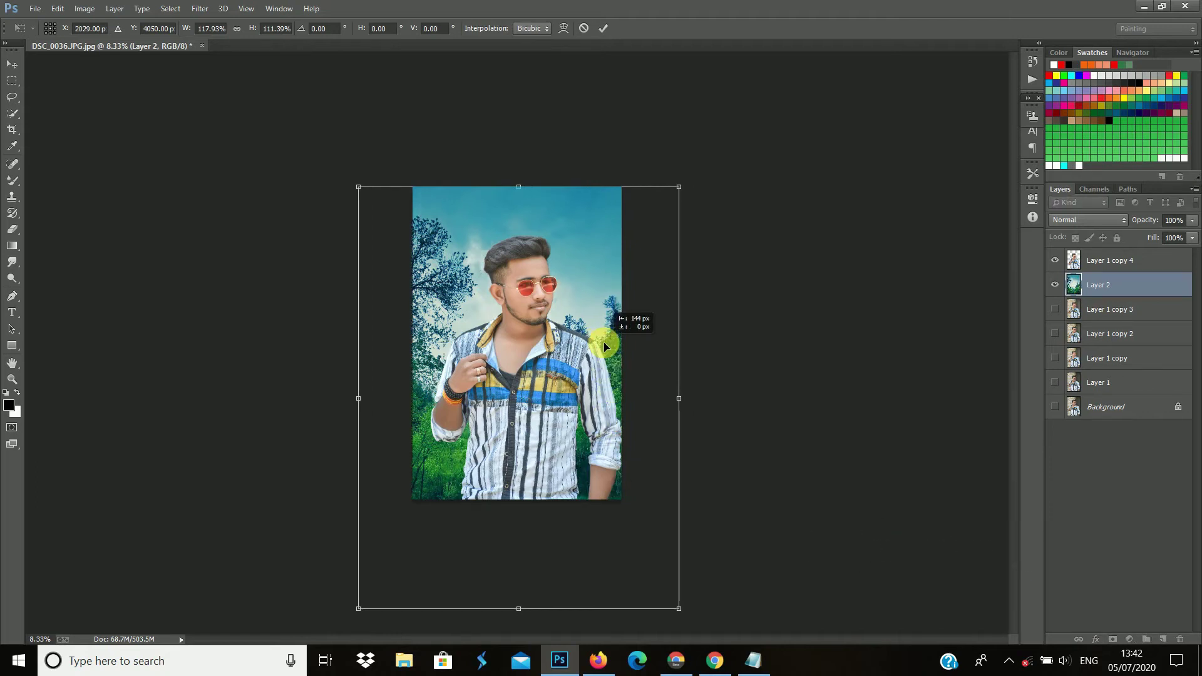
pyautogui.press('Left')
pyautogui.press('Left')
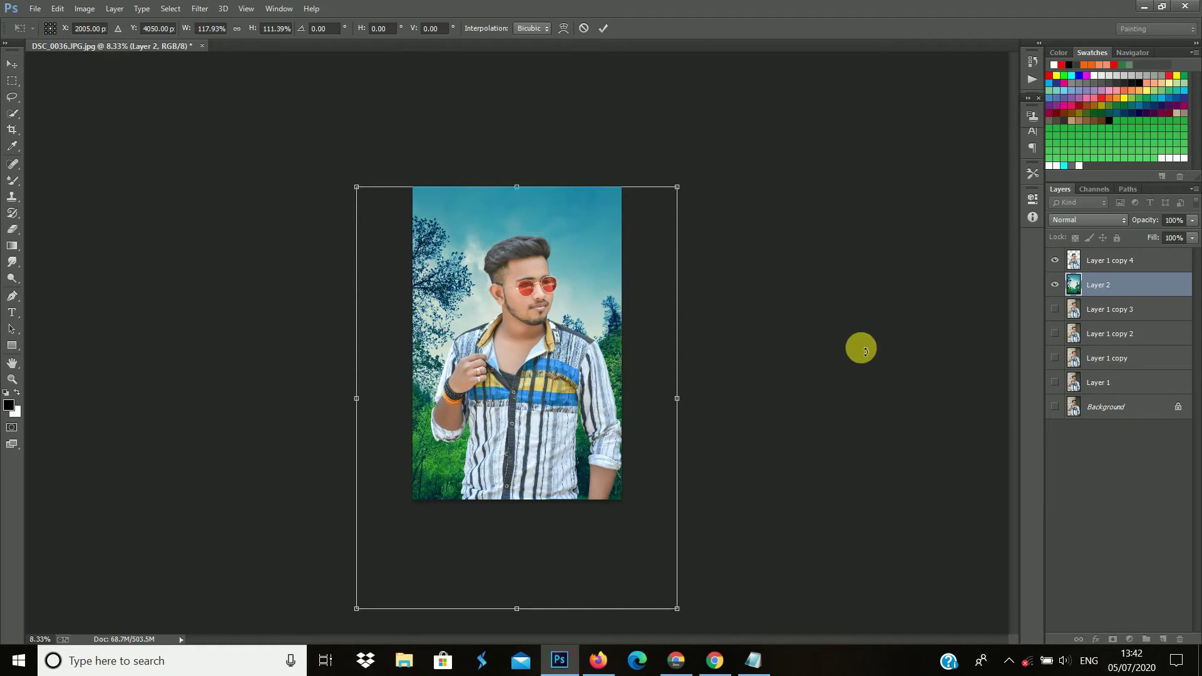
pyautogui.press('Return')
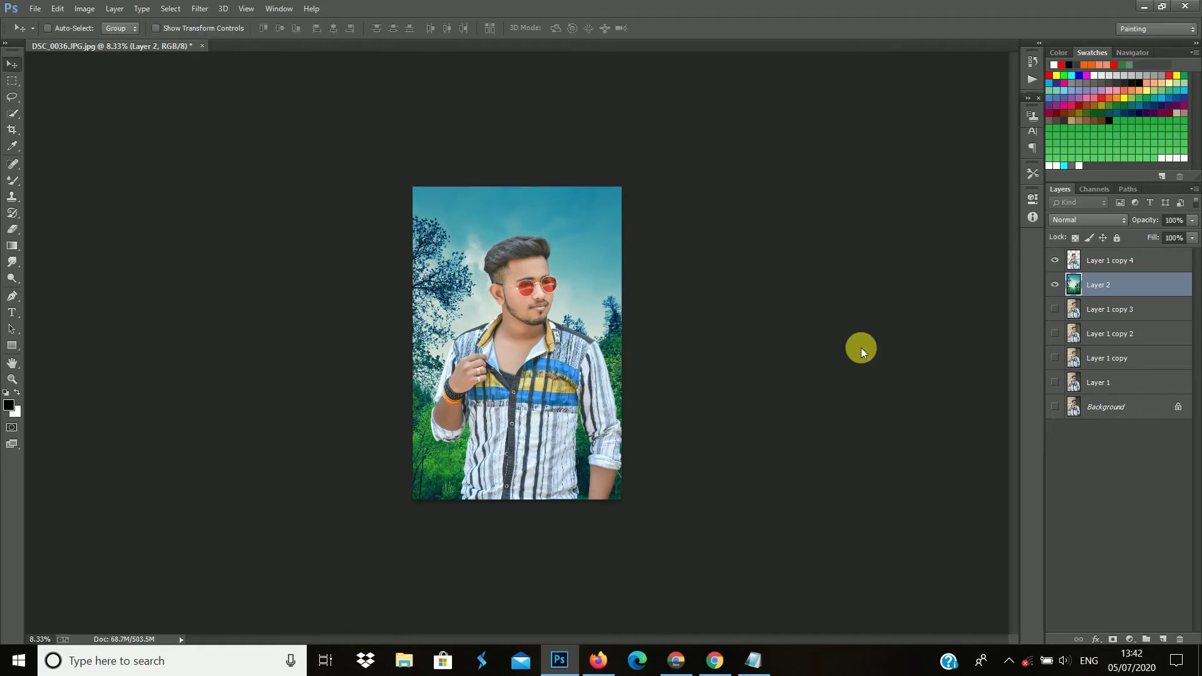
pyautogui.hotkey('ctrl', '+')
pyautogui.hotkey('ctrl', '+')
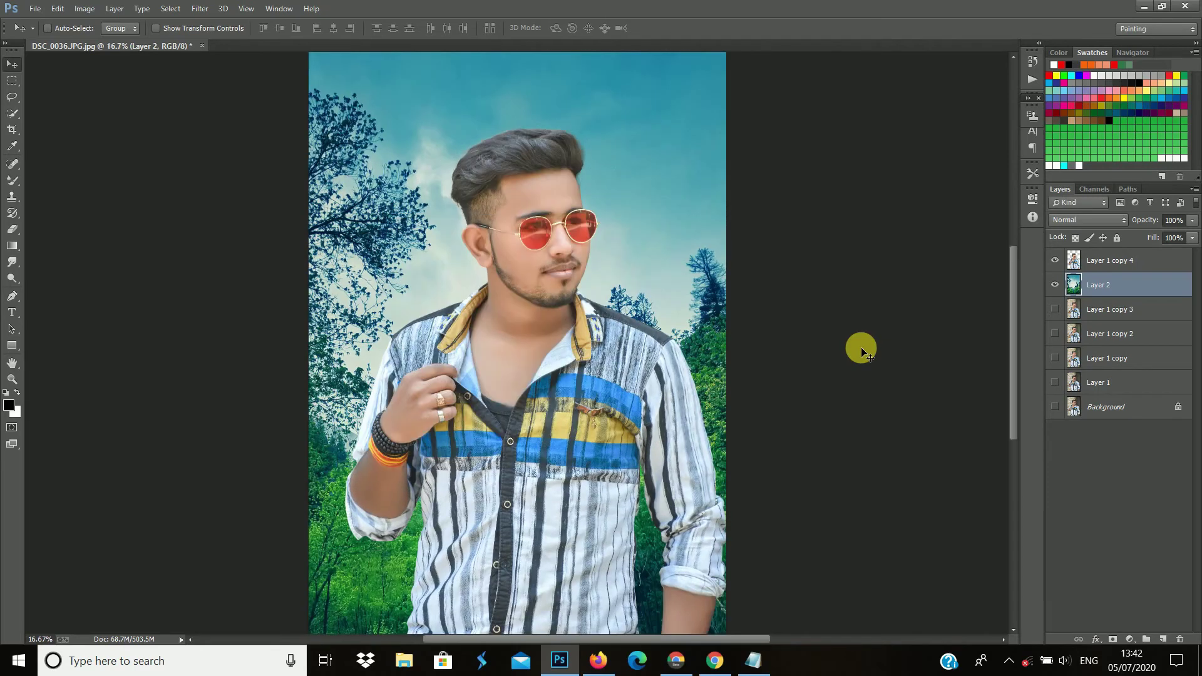
pyautogui.hotkey('ctrl', '+')
pyautogui.hotkey('ctrl', '+')
pyautogui.hotkey('ctrl', '+')
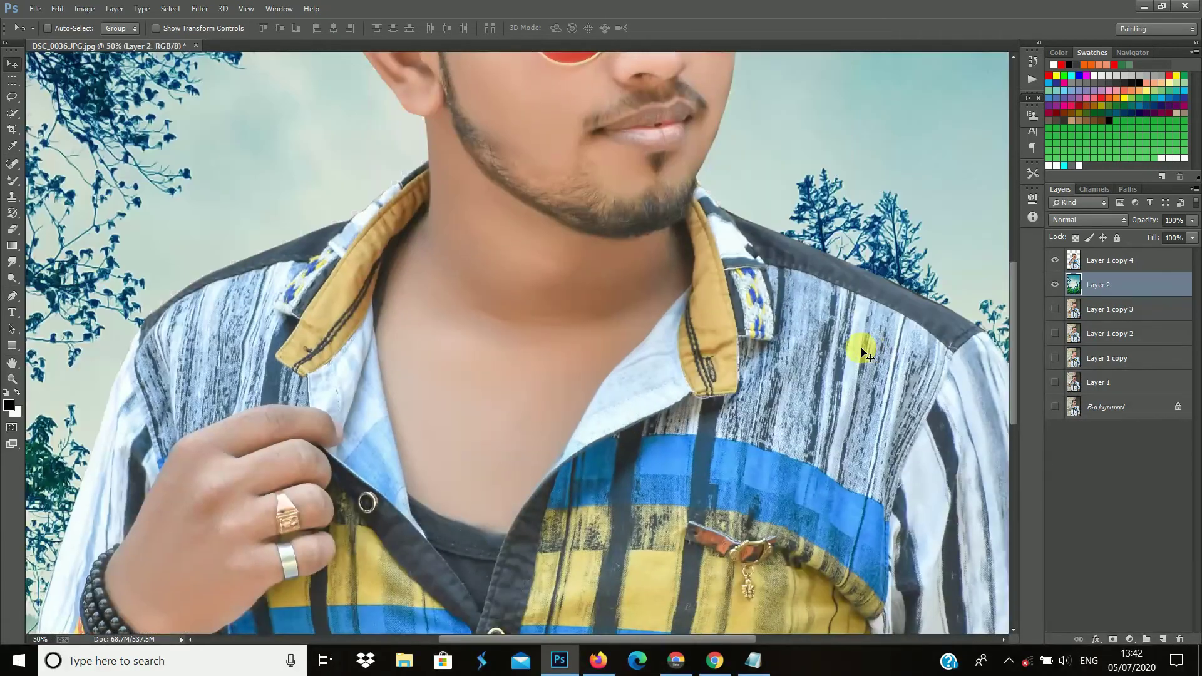
pyautogui.hotkey('ctrl', '-')
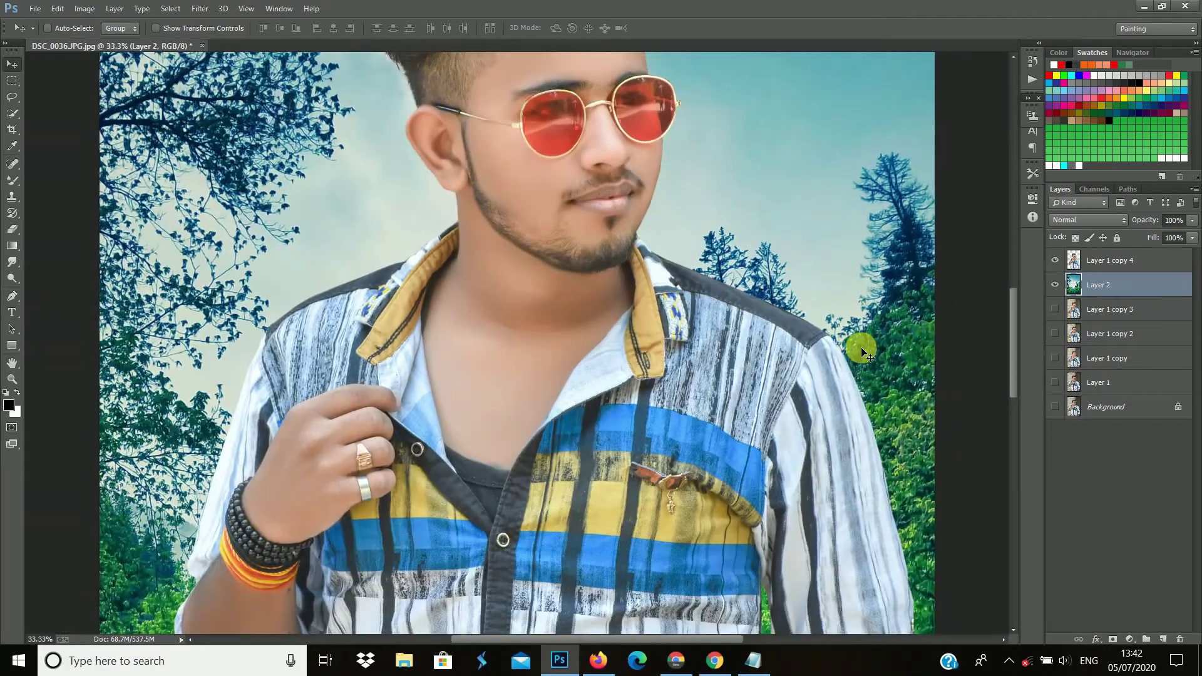
pyautogui.hotkey('ctrl', '-')
pyautogui.hotkey('ctrl', '-')
pyautogui.hotkey('ctrl', '-')
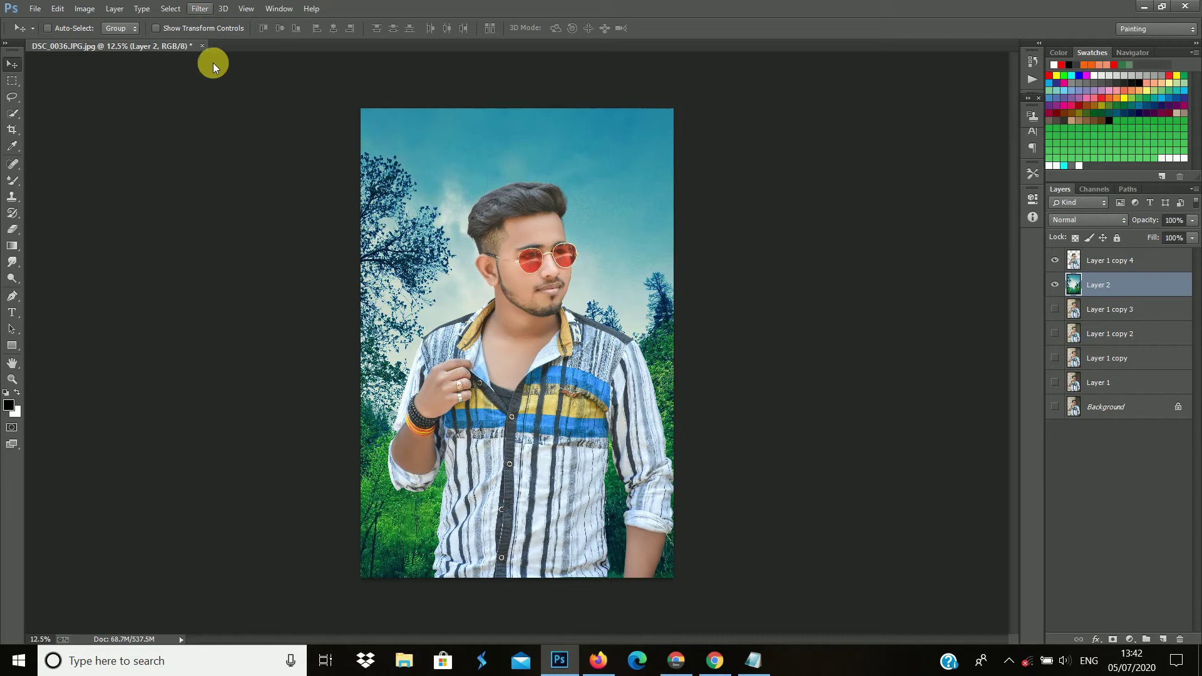
# Step: Apply the Camera Raw Filter to the forest: contrast +12, highlights -58, shadows +10, vibrance -42
pyautogui.click(200, 9)
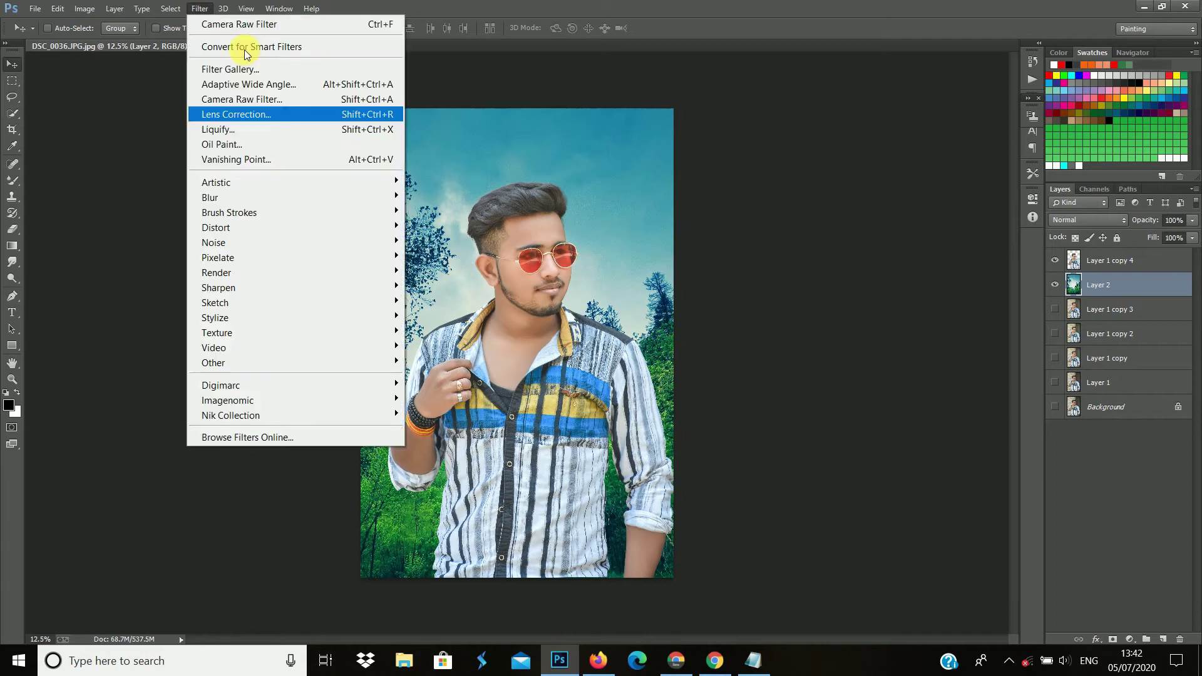
pyautogui.click(230, 99)
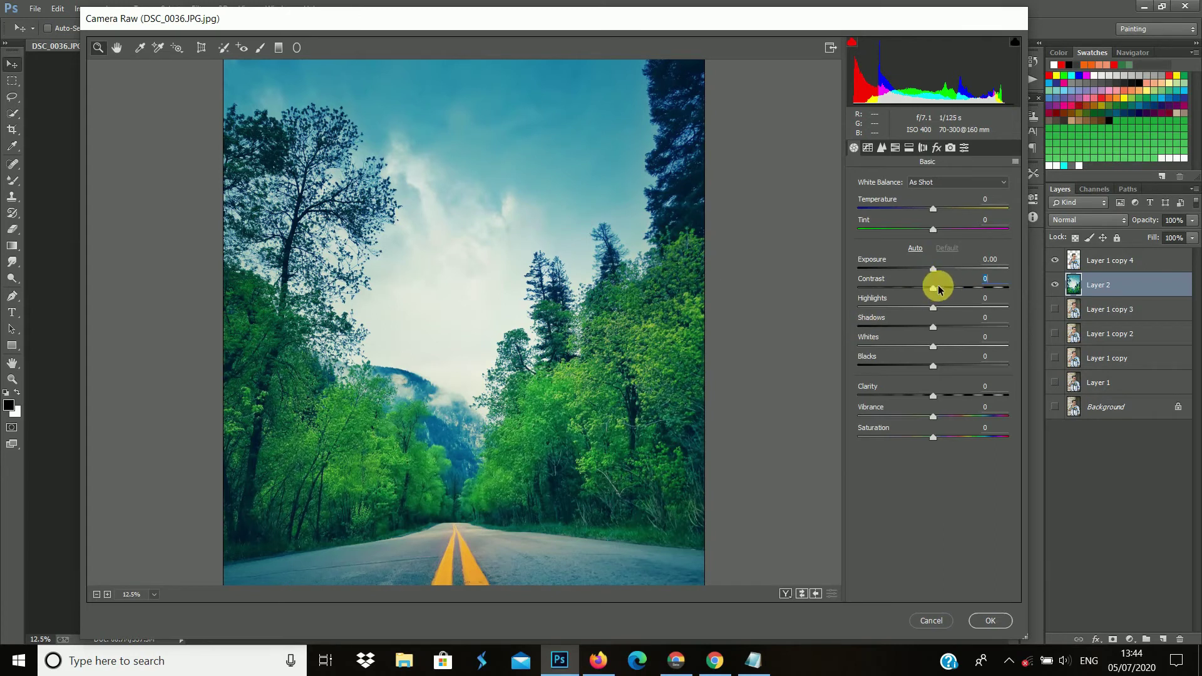
pyautogui.click(942, 289)
pyautogui.moveTo(934, 309); pyautogui.dragTo(892, 314)
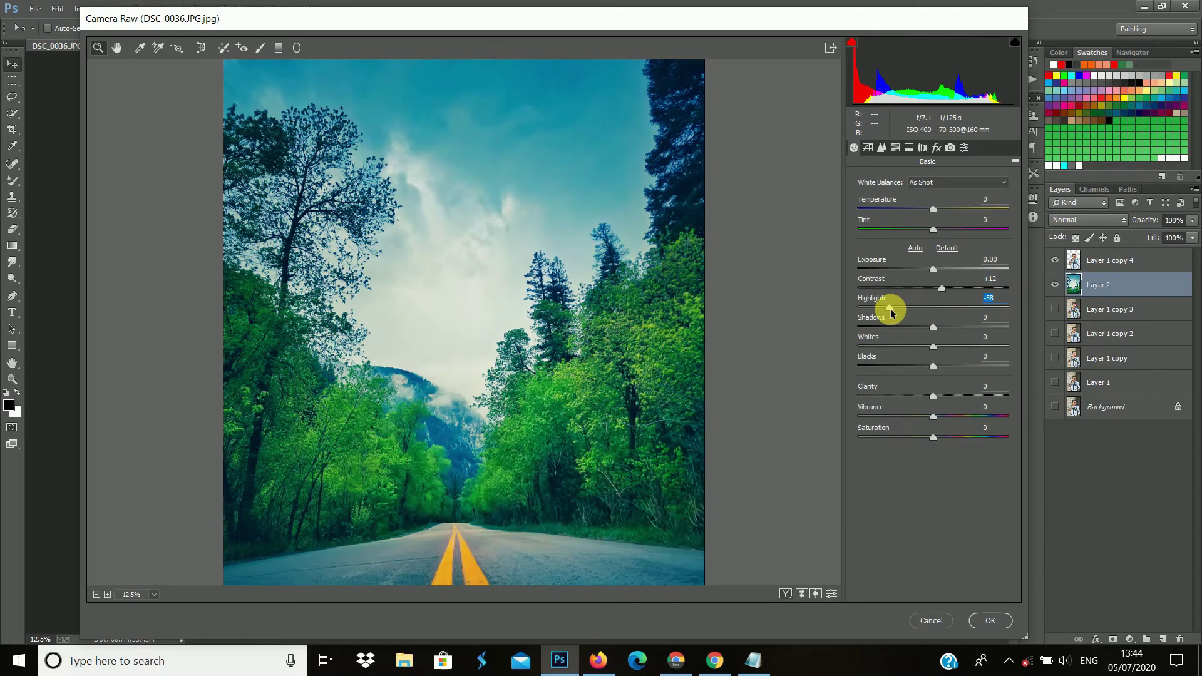
pyautogui.moveTo(933, 327); pyautogui.dragTo(947, 329)
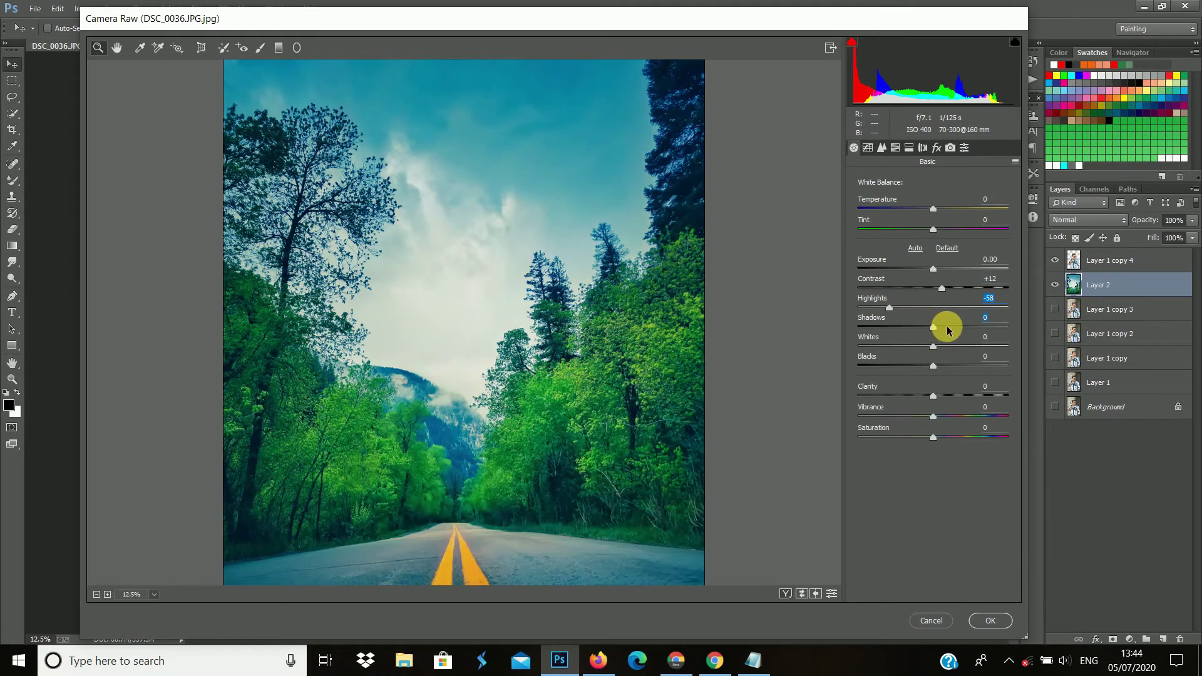
pyautogui.moveTo(940, 332)
pyautogui.mouseDown()
pyautogui.moveTo(895, 352)
pyautogui.moveTo(953, 364)
pyautogui.moveTo(927, 365)
pyautogui.mouseUp()
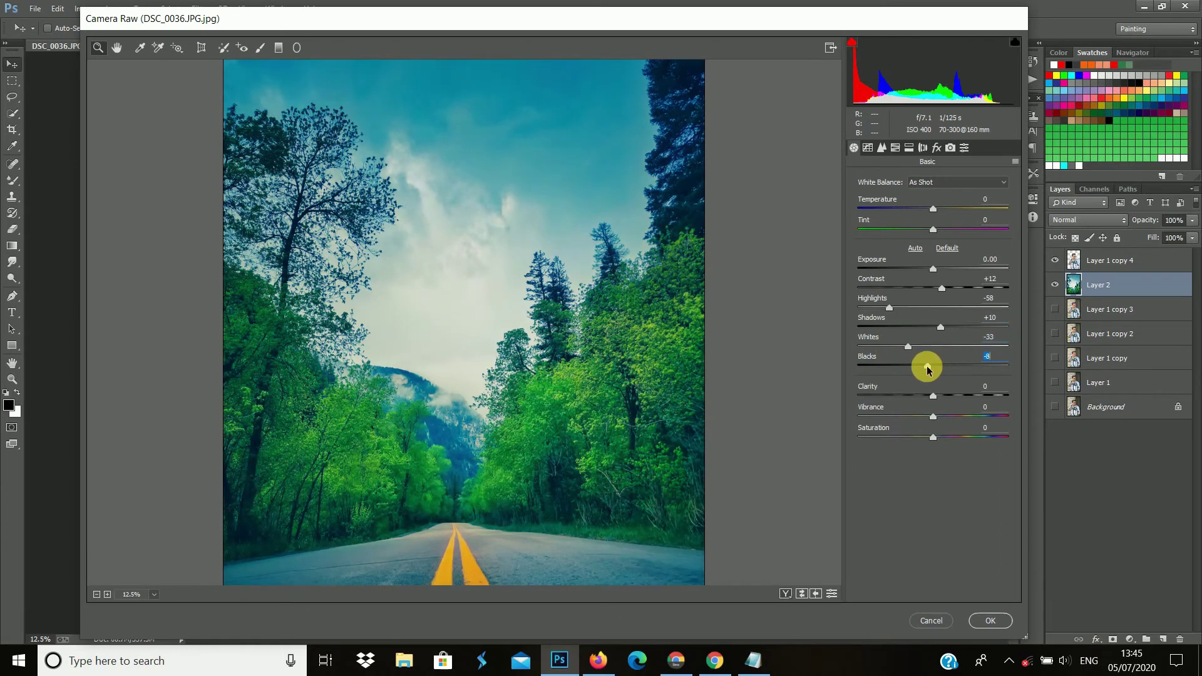
pyautogui.moveTo(933, 416); pyautogui.dragTo(898, 420)
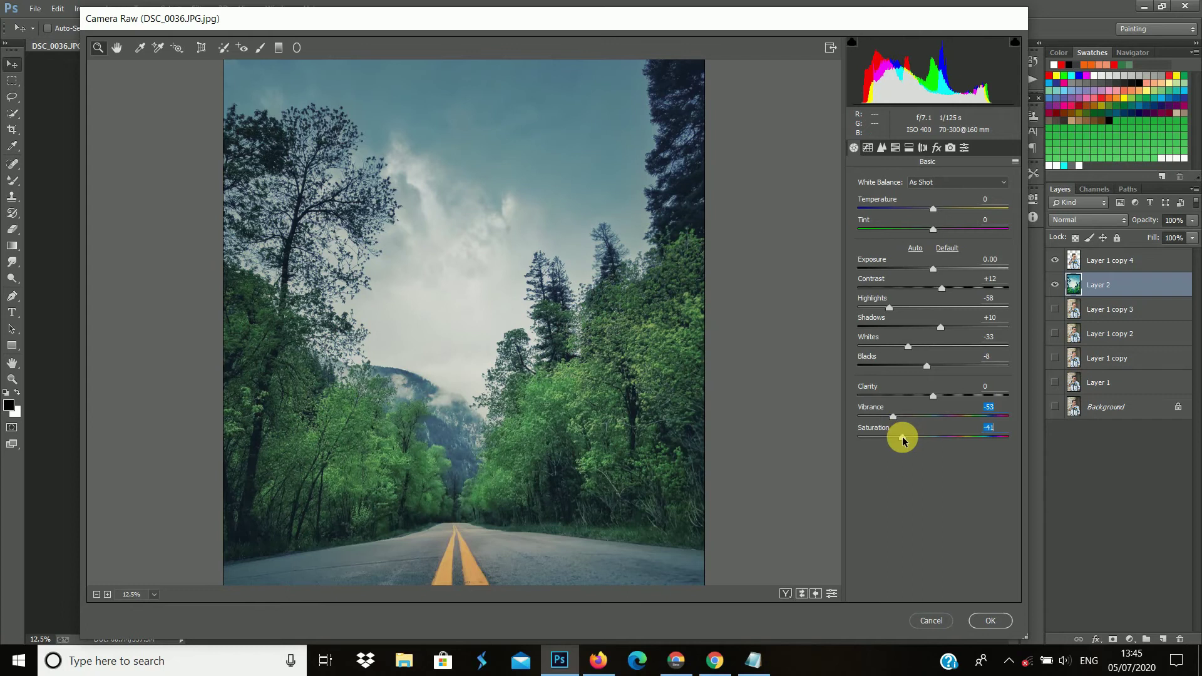
pyautogui.moveTo(893, 416); pyautogui.dragTo(931, 439)
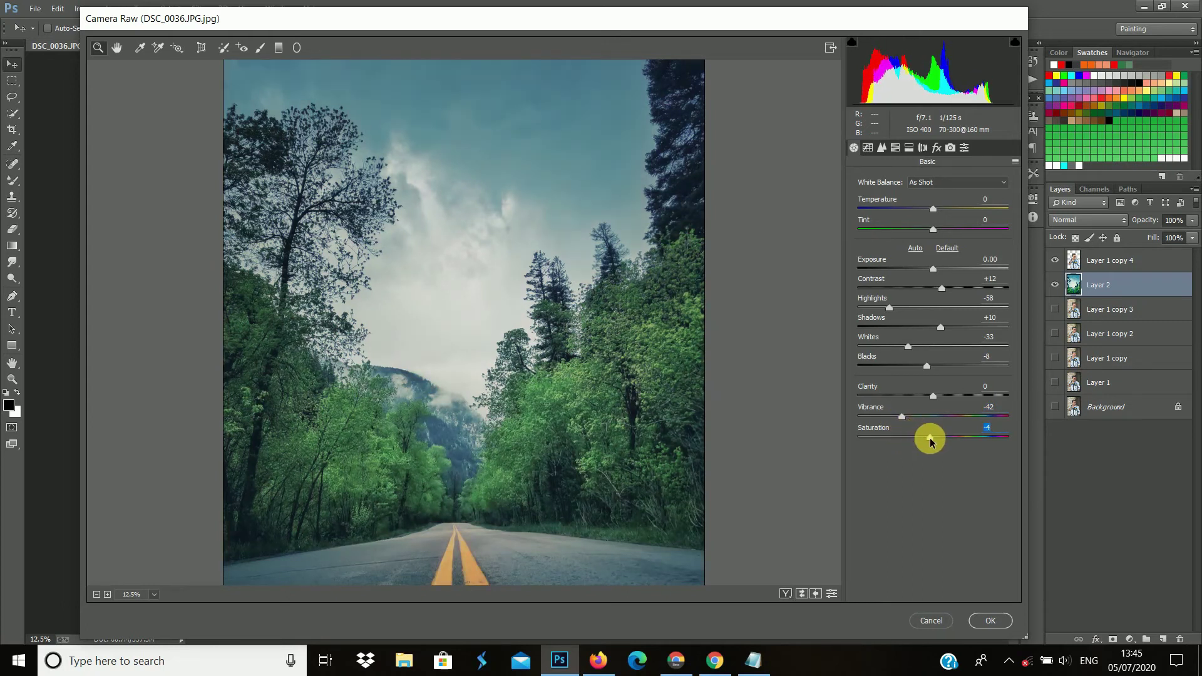
# Step: Lower yellows, greens (-25) and aquas saturation in Camera Raw HSL, then apply the grade
pyautogui.click(869, 148)
pyautogui.click(896, 147)
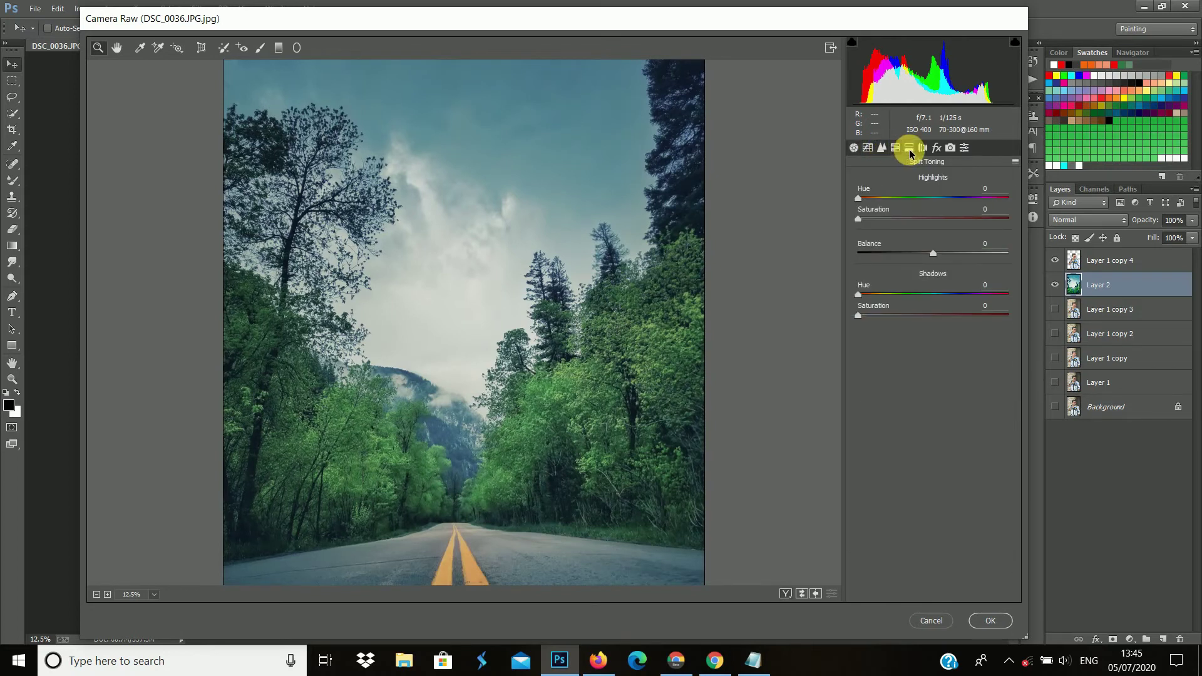
pyautogui.click(896, 148)
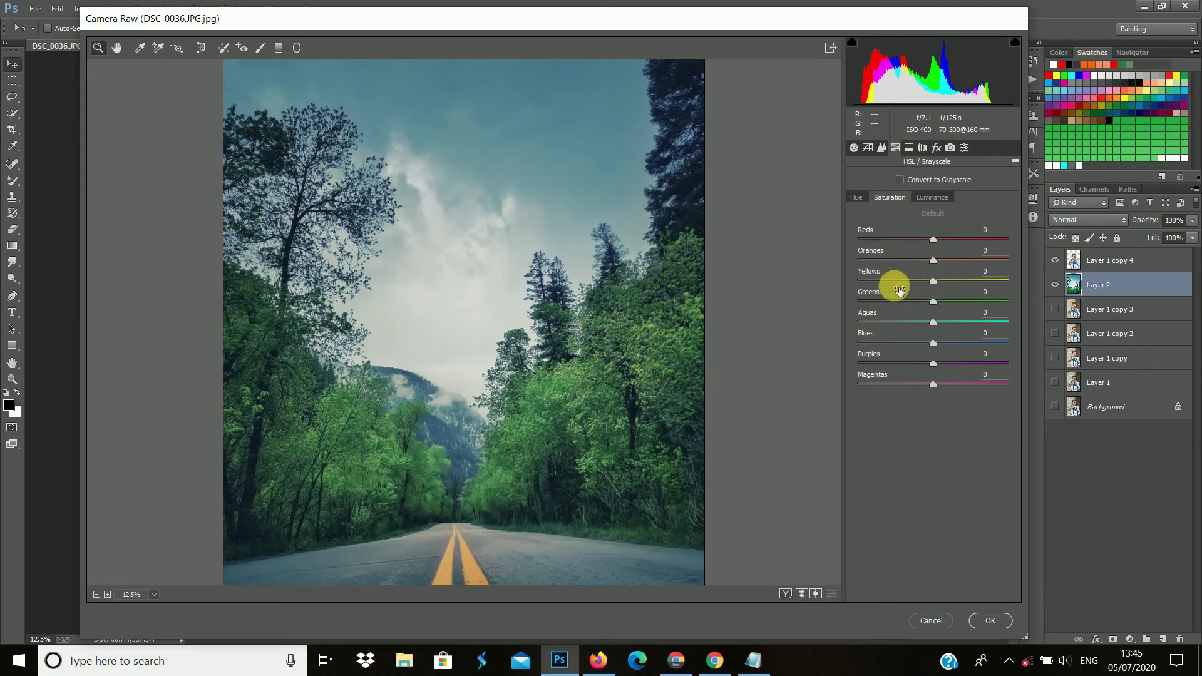
pyautogui.click(870, 281)
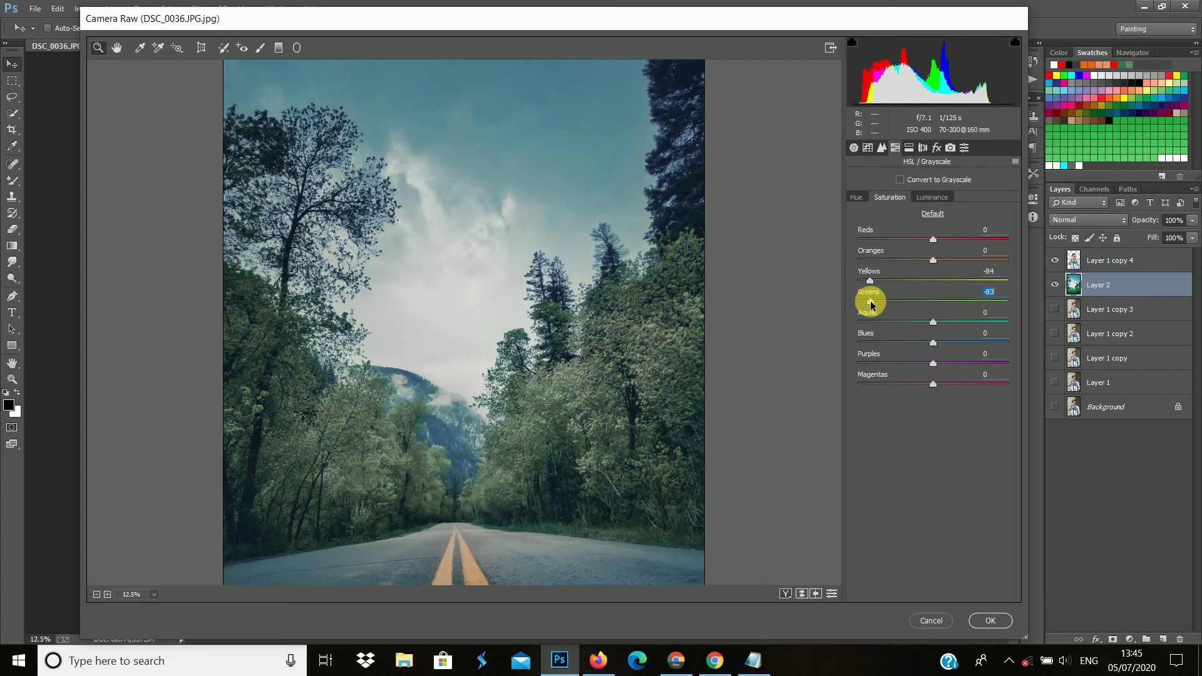
pyautogui.click(922, 301)
pyautogui.click(915, 302)
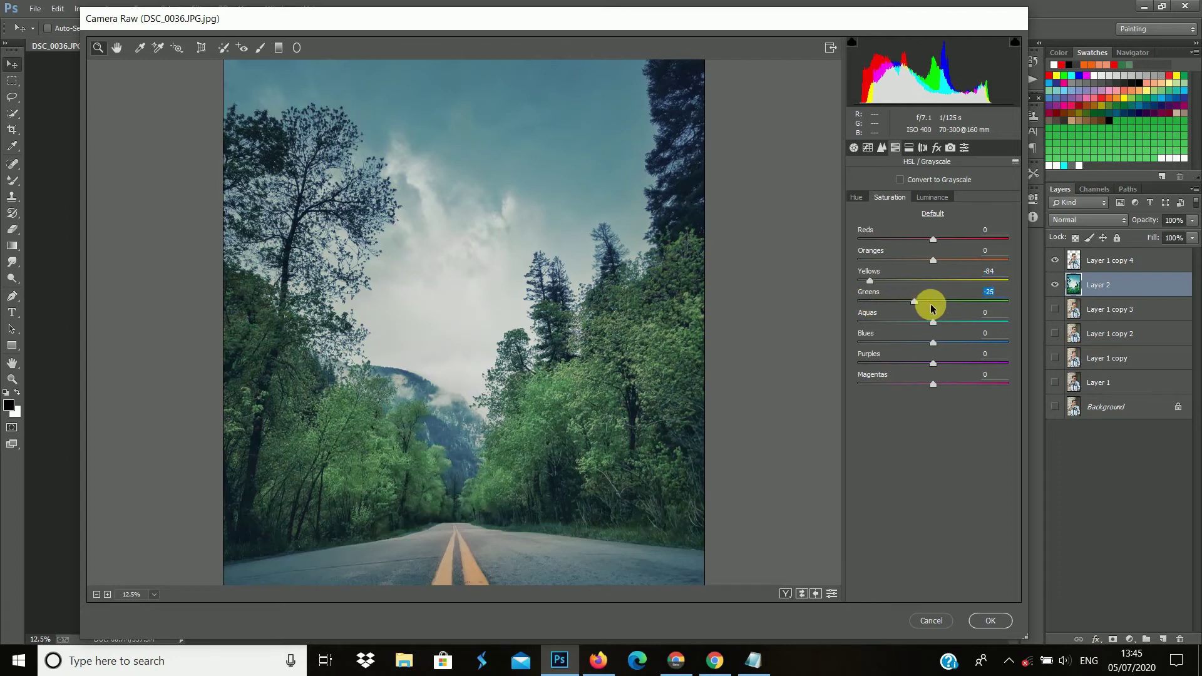
pyautogui.moveTo(933, 322)
pyautogui.mouseDown()
pyautogui.moveTo(870, 325)
pyautogui.moveTo(866, 346)
pyautogui.moveTo(916, 349)
pyautogui.mouseUp()
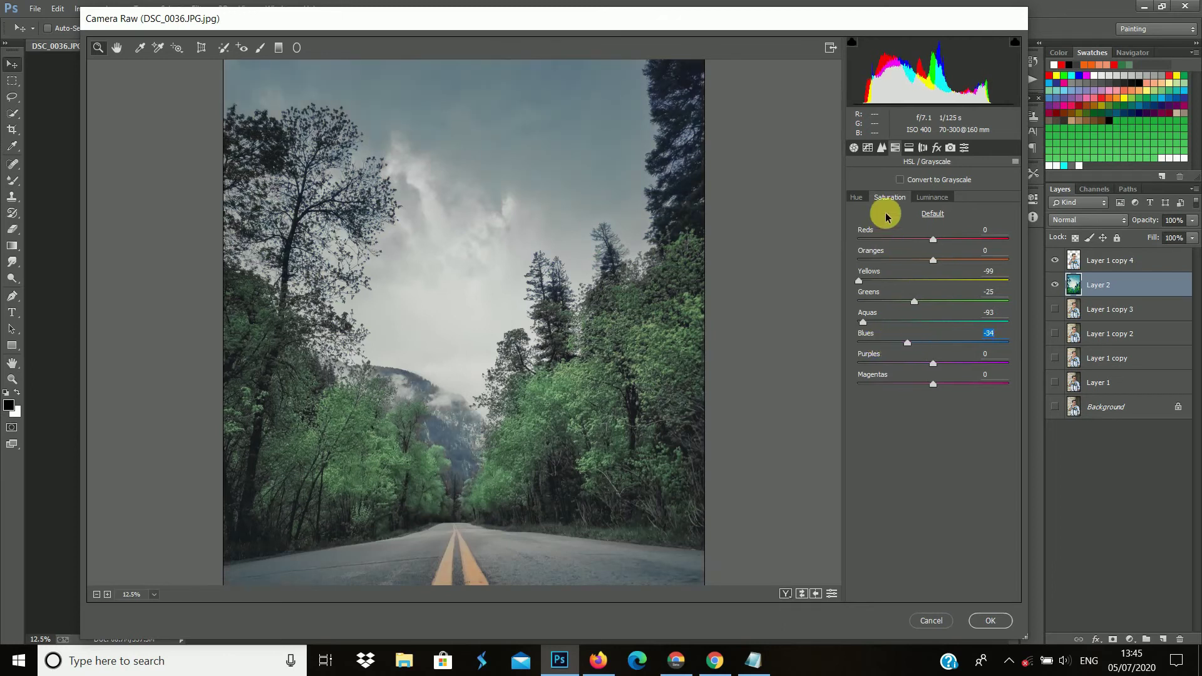
pyautogui.click(990, 622)
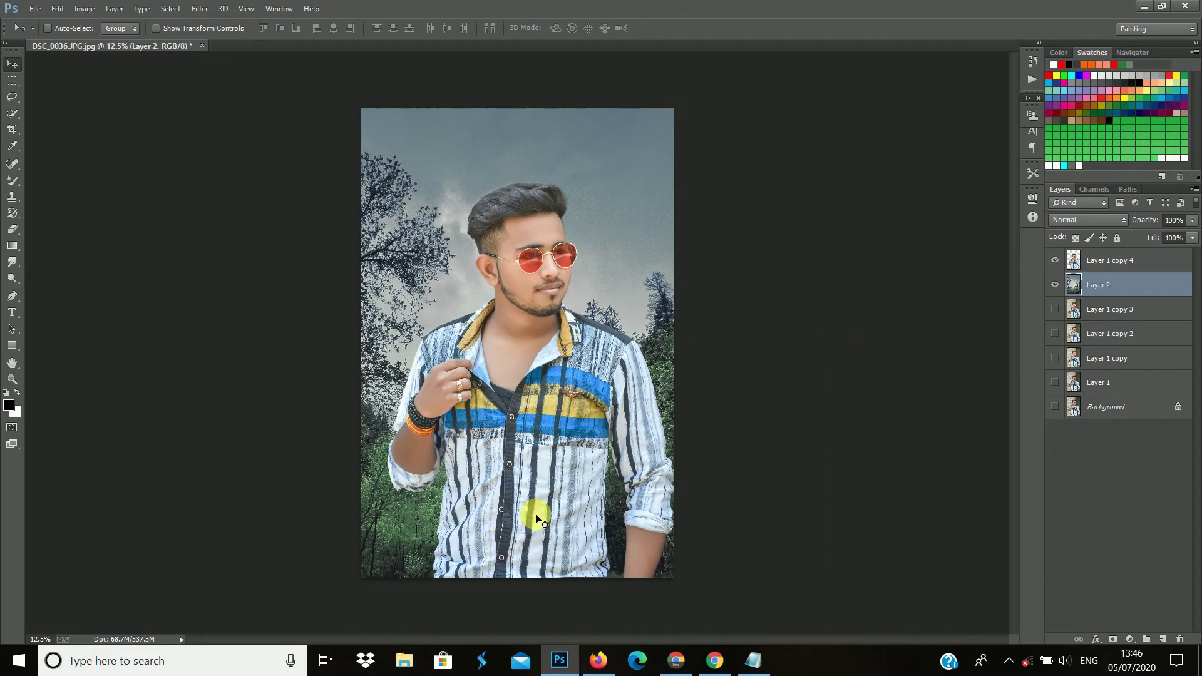
# Step: Apply a Gaussian Blur to the forest layer, then select Layer 1 copy 4
pyautogui.click(199, 9)
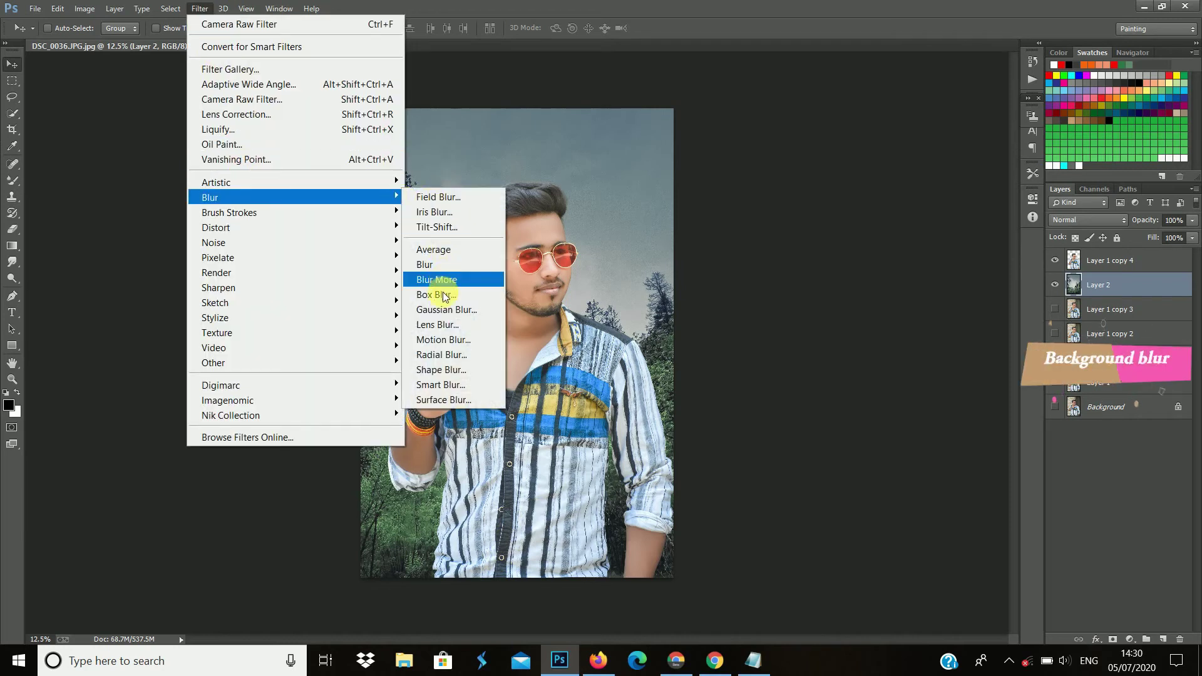
pyautogui.click(443, 307)
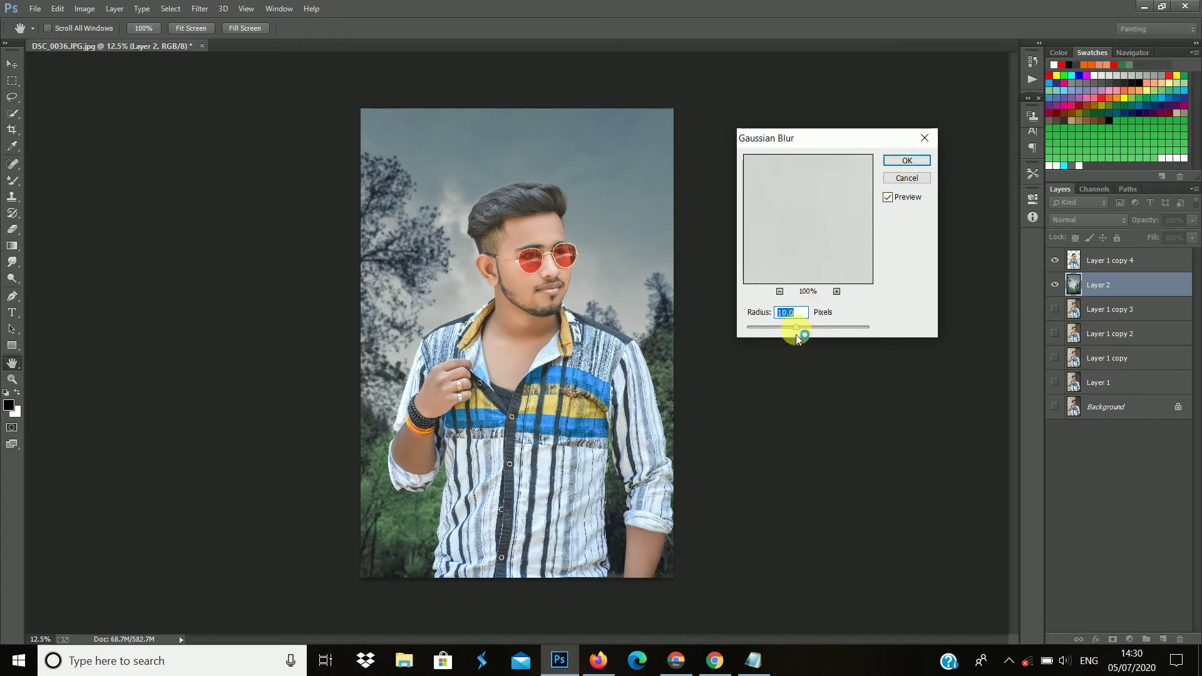
pyautogui.click(902, 161)
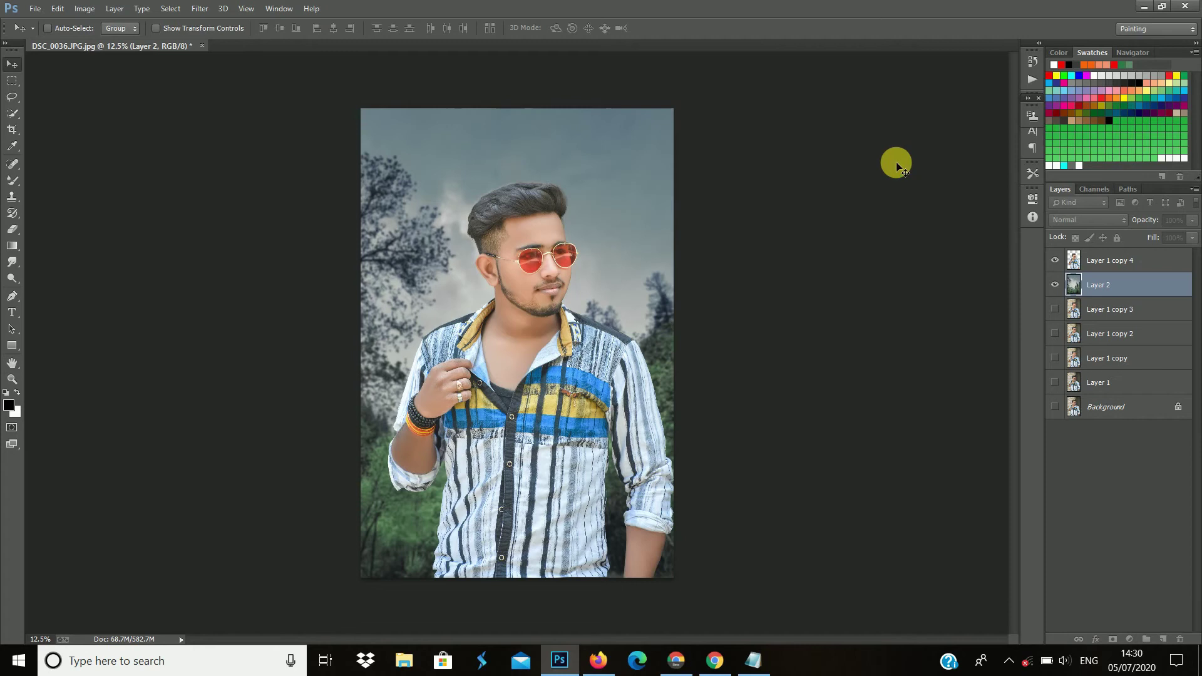
pyautogui.hotkey('ctrl', '+')
pyautogui.hotkey('ctrl', '+')
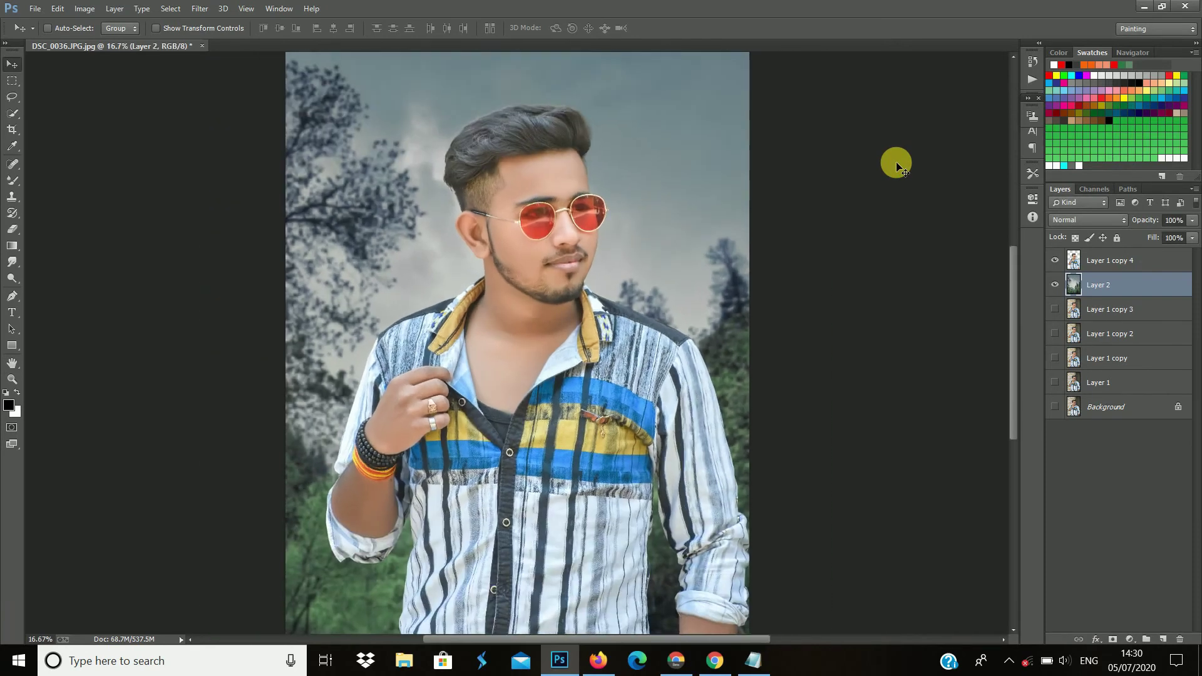
pyautogui.hotkey('ctrl', '-')
pyautogui.hotkey('ctrl', '-')
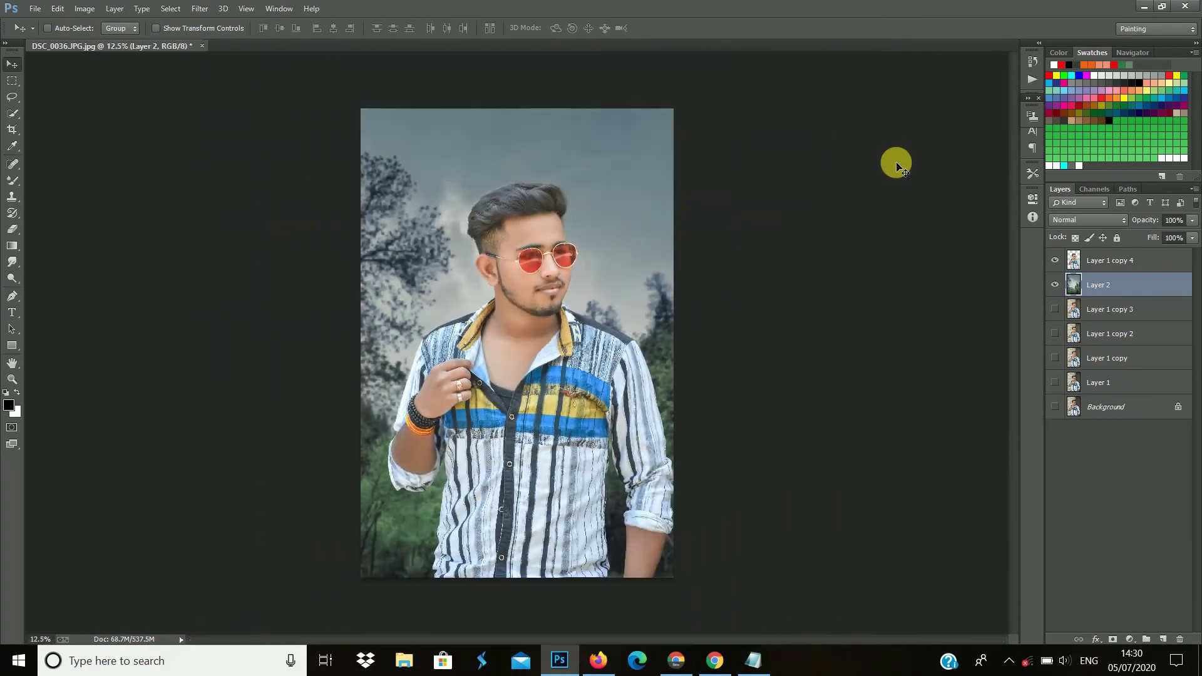
pyautogui.click(1102, 260)
# Step: Add a new Layer 3, select the Brush tool and set the foreground colour to red
pyautogui.click(1163, 639)
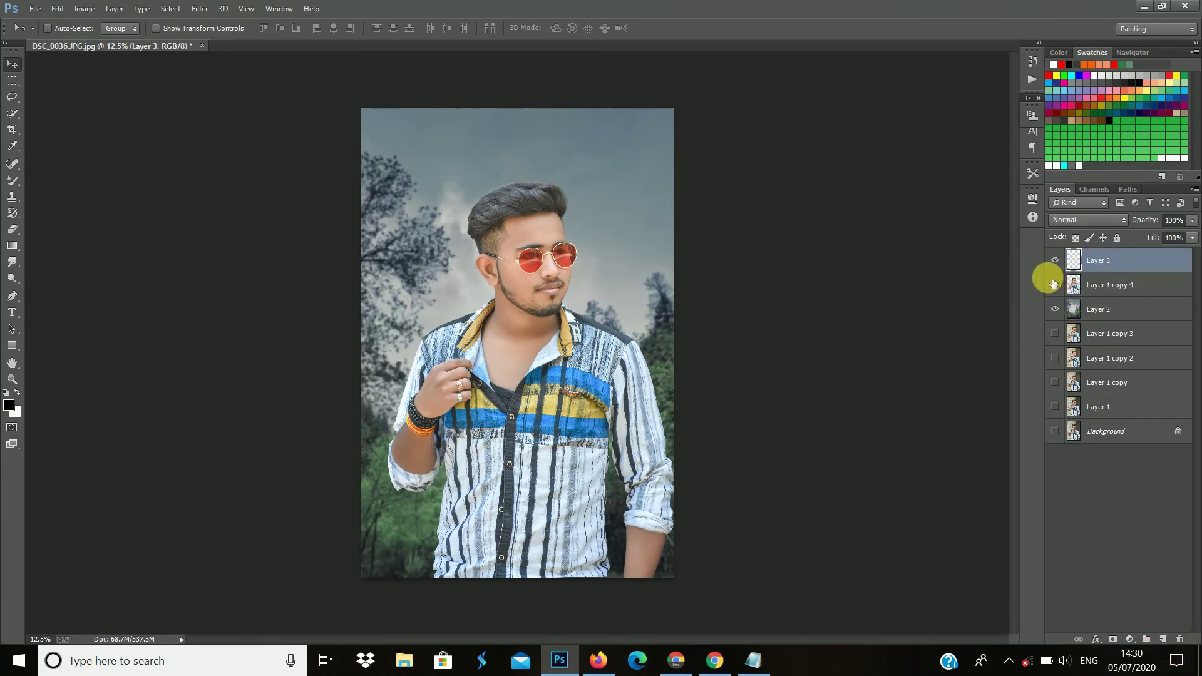
pyautogui.rightClick(19, 181)
pyautogui.click(50, 179)
pyautogui.click(10, 406)
pyautogui.click(811, 203)
pyautogui.click(906, 185)
# Step: Zoom in close on the man's lips and shrink the brush to 45 px
pyautogui.hotkey('ctrl', '+')
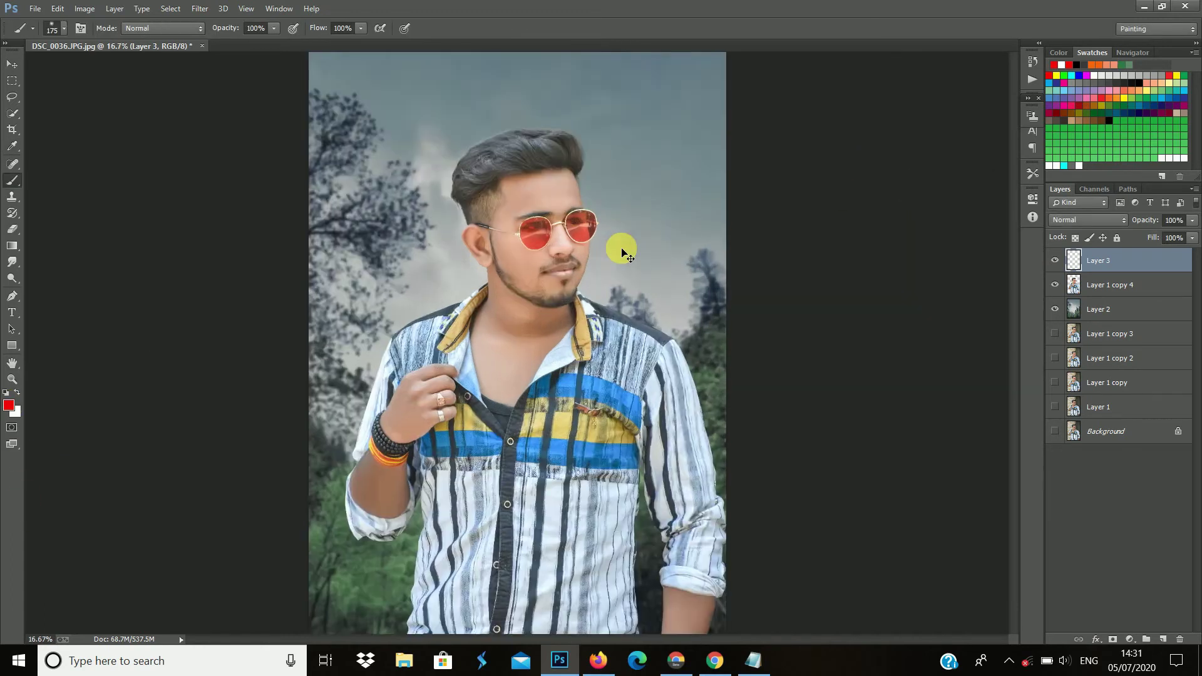
pyautogui.hotkey('ctrl', '+')
pyautogui.hotkey('ctrl', '+')
pyautogui.scroll(2, 1014, 277)
pyautogui.moveTo(1013, 277); pyautogui.dragTo(1014, 259)
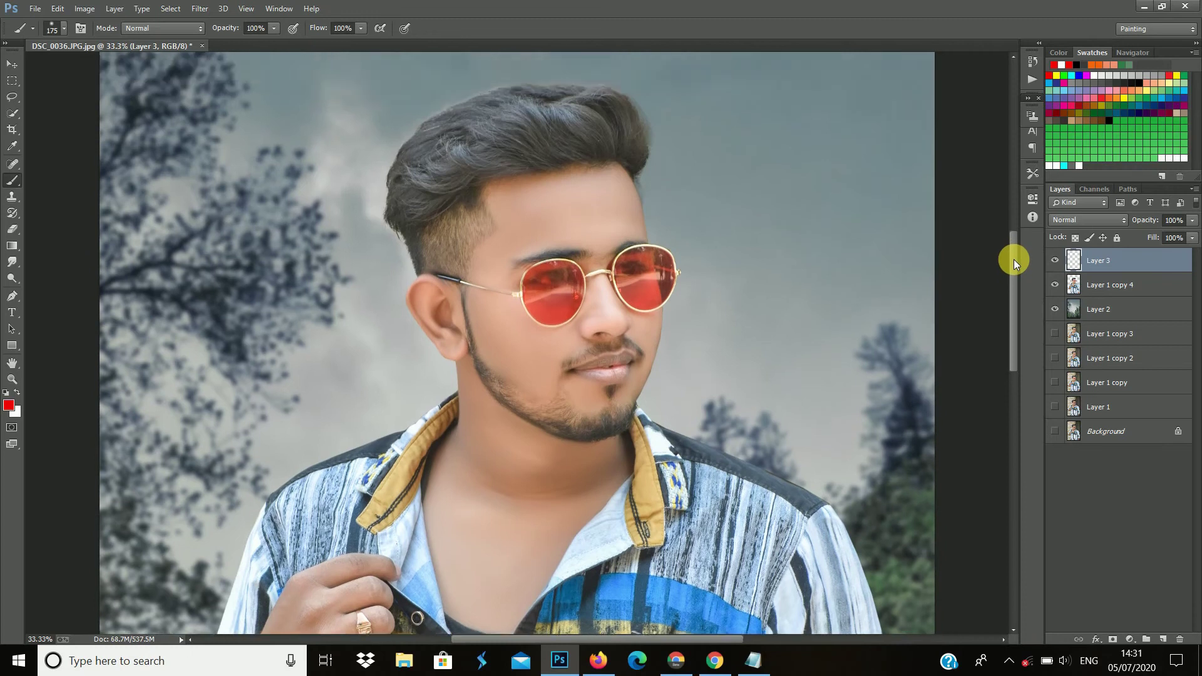
pyautogui.hotkey('ctrl', '+')
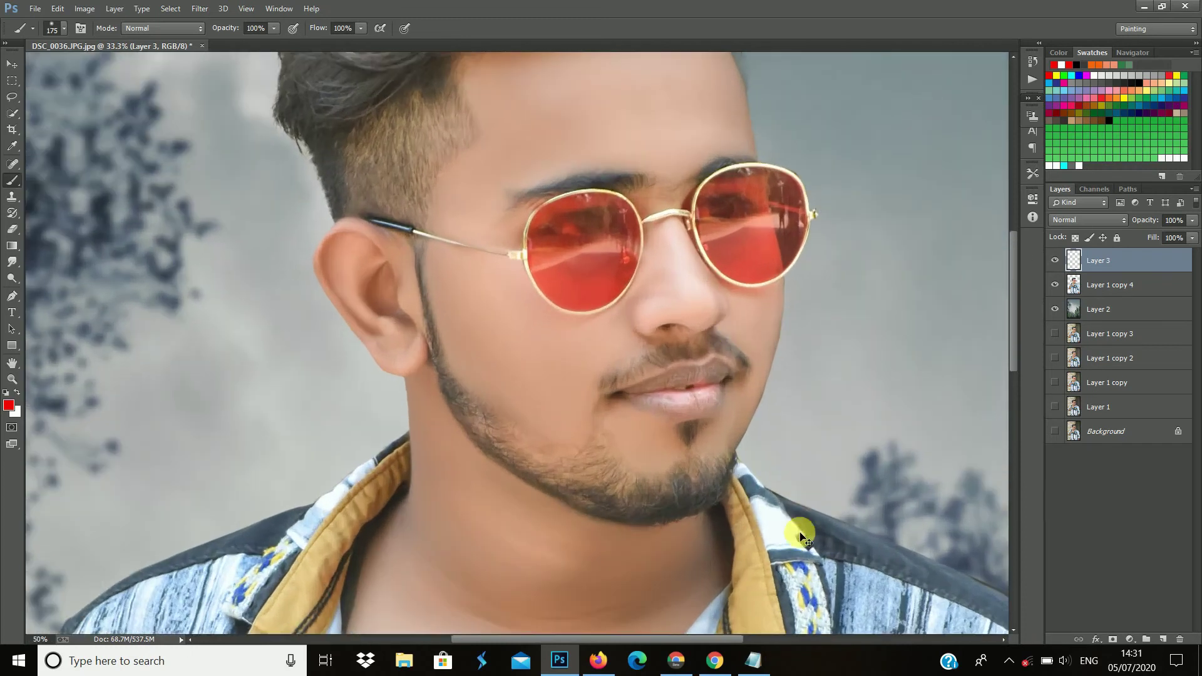
pyautogui.moveTo(719, 645); pyautogui.dragTo(755, 637)
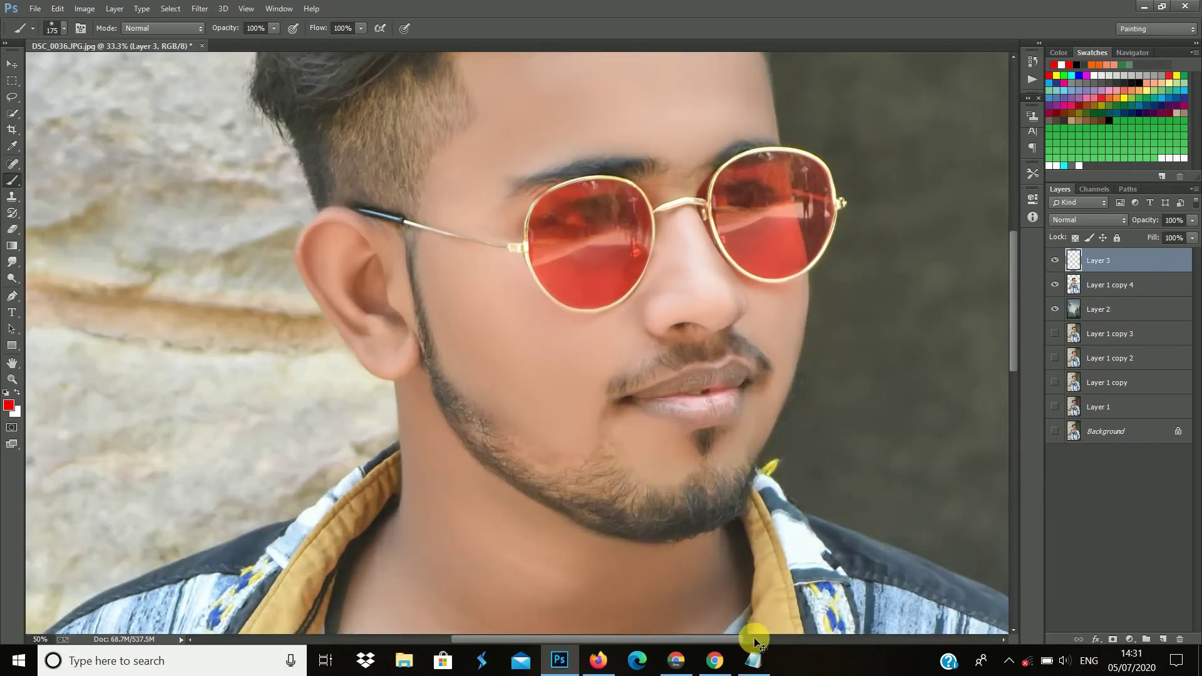
pyautogui.hotkey('ctrl', '+')
pyautogui.press('[')
pyautogui.press('[')
pyautogui.press('[')
pyautogui.press('[')
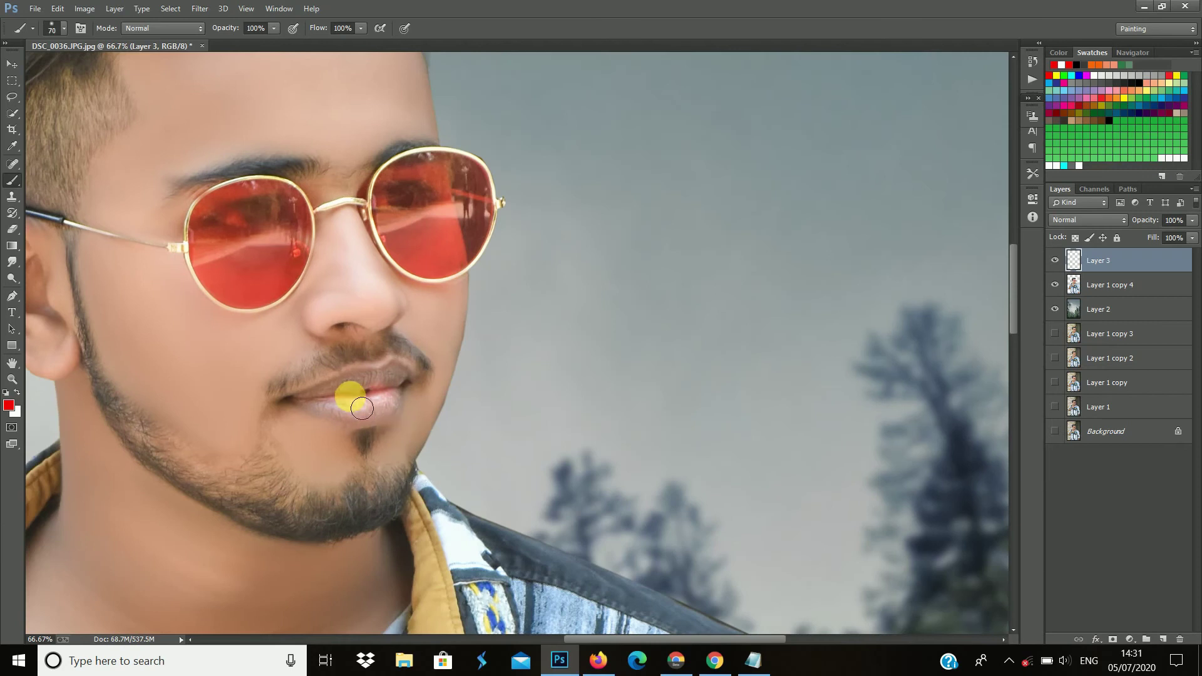
pyautogui.rightClick(365, 390)
pyautogui.moveTo(462, 451); pyautogui.dragTo(460, 449)
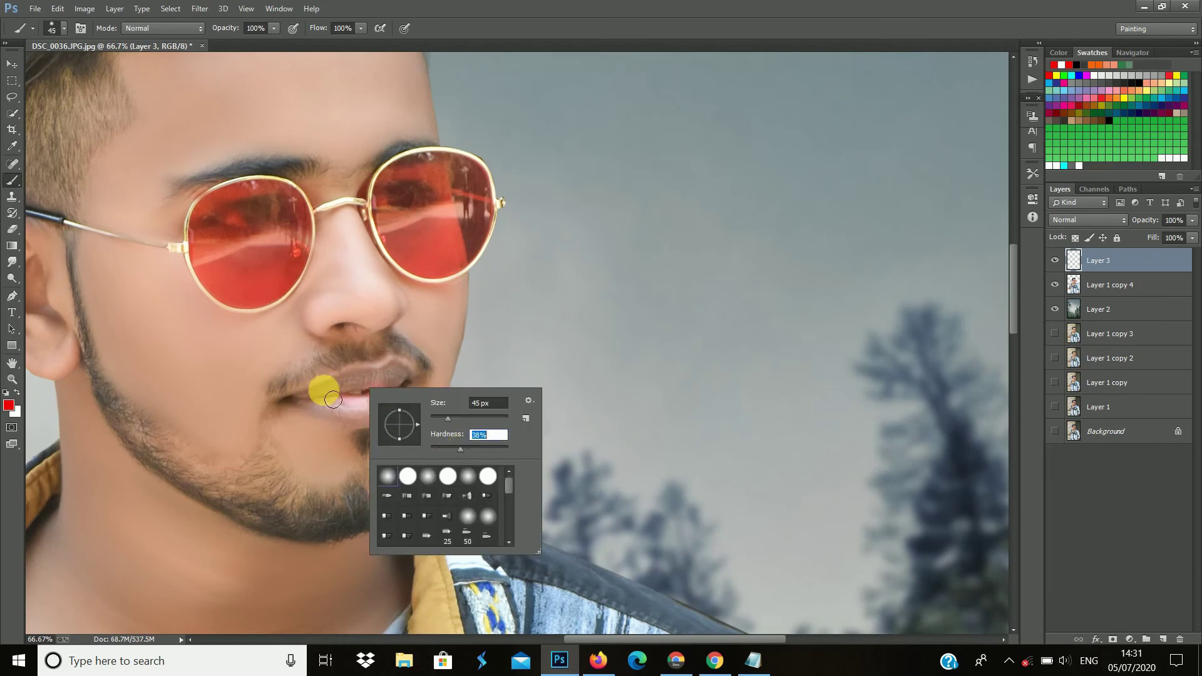
# Step: Paint solid red over the upper and lower lips on Layer 3
pyautogui.moveTo(322, 390); pyautogui.dragTo(391, 393)
pyautogui.press('[')
pyautogui.press('[')
pyautogui.moveTo(391, 393)
pyautogui.mouseDown()
pyautogui.moveTo(325, 393)
pyautogui.moveTo(402, 395)
pyautogui.moveTo(311, 395)
pyautogui.moveTo(371, 408)
pyautogui.moveTo(351, 397)
pyautogui.moveTo(341, 409)
pyautogui.moveTo(330, 403)
pyautogui.moveTo(384, 392)
pyautogui.moveTo(349, 395)
pyautogui.moveTo(387, 410)
pyautogui.moveTo(301, 397)
pyautogui.moveTo(359, 419)
pyautogui.moveTo(311, 412)
pyautogui.mouseUp()
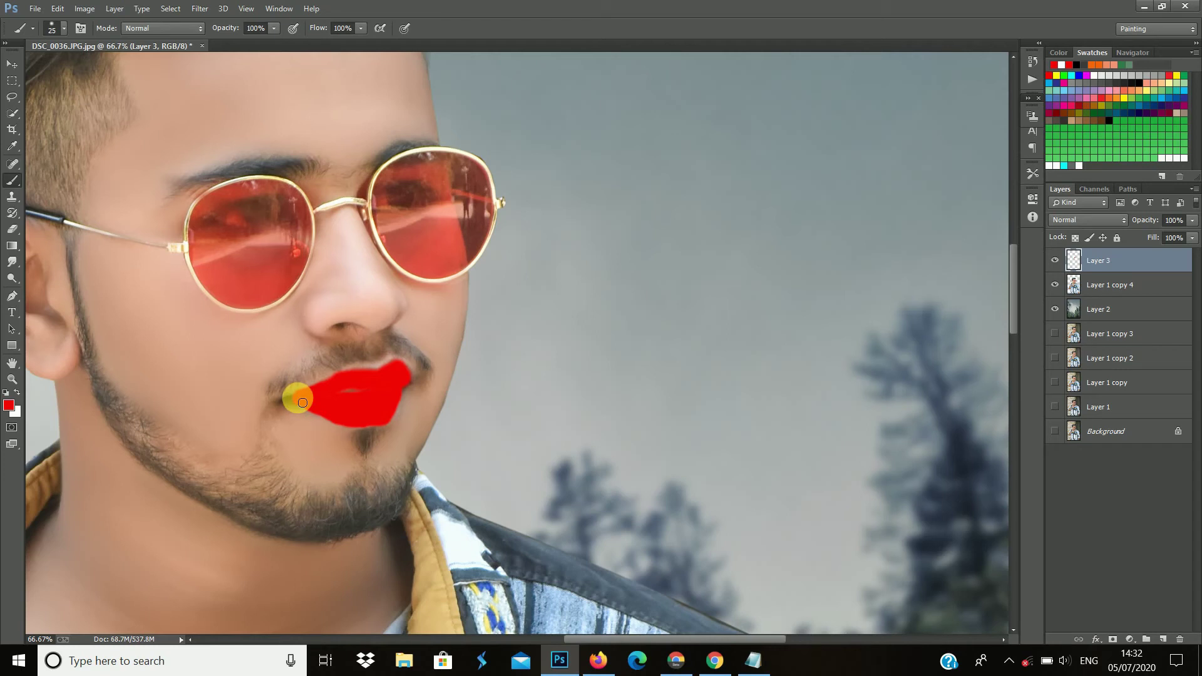
pyautogui.click(1090, 220)
# Step: Set Layer 3 to Multiply blending at 8% opacity
pyautogui.click(1079, 286)
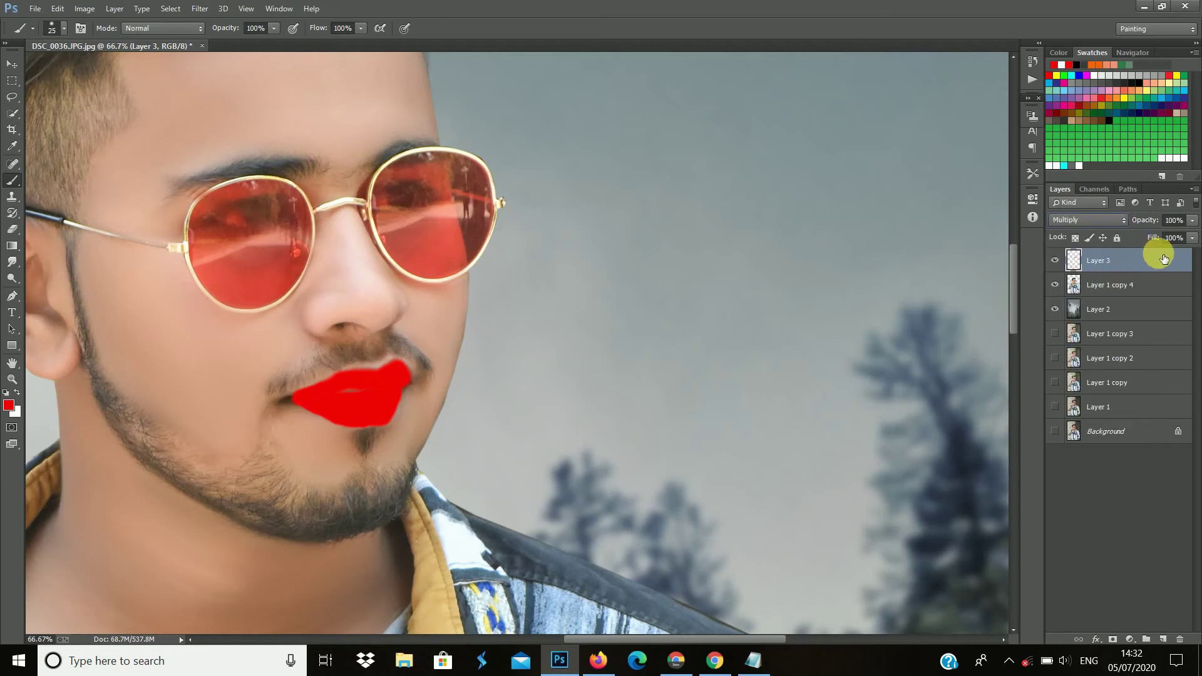
pyautogui.click(1190, 222)
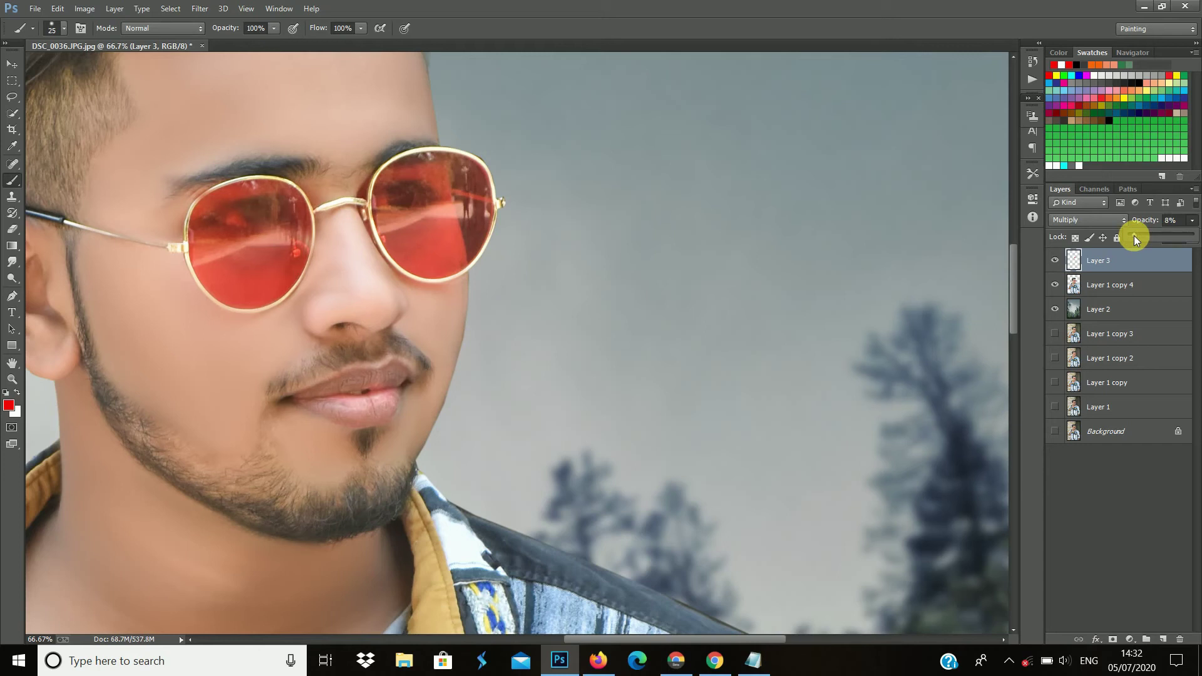
pyautogui.click(1181, 551)
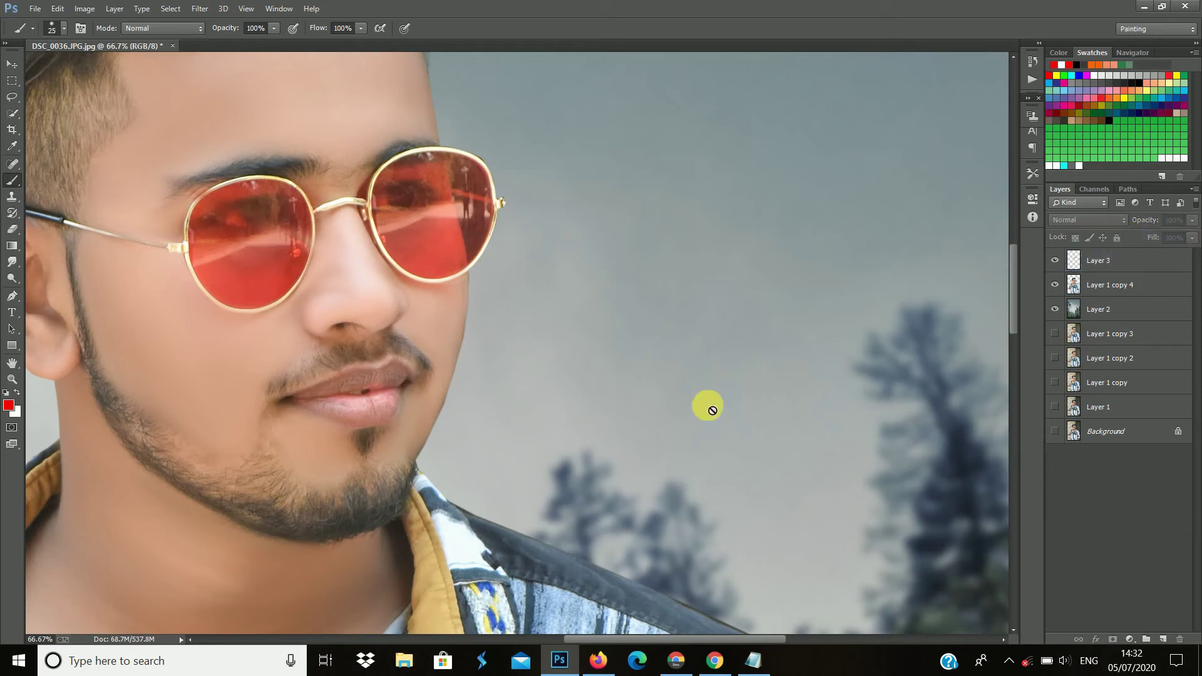
# Step: Zoom out to the whole photo and stamp all visible layers into a new Layer 4
pyautogui.hotkey('ctrl', '-')
pyautogui.hotkey('ctrl', '-')
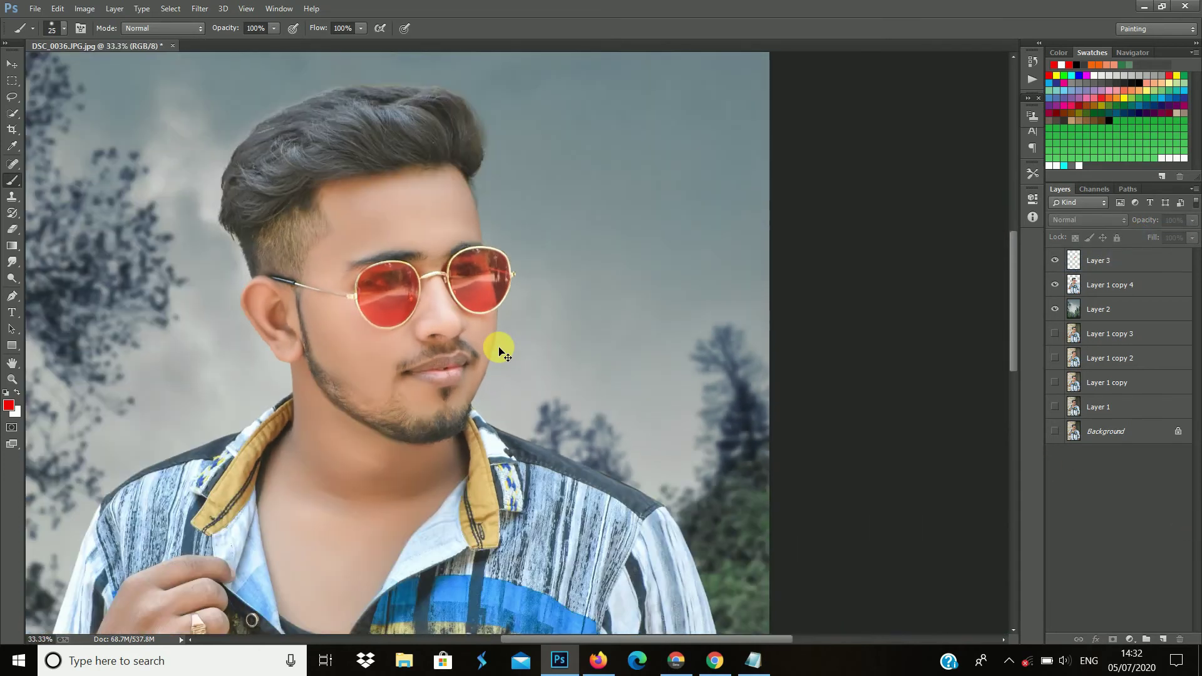
pyautogui.hotkey('ctrl', '-')
pyautogui.hotkey('ctrl', '+')
pyautogui.hotkey('ctrl', '+')
pyautogui.hotkey('ctrl', '-')
pyautogui.hotkey('ctrl', '-')
pyautogui.hotkey('ctrl', '-')
pyautogui.hotkey('ctrl', '-')
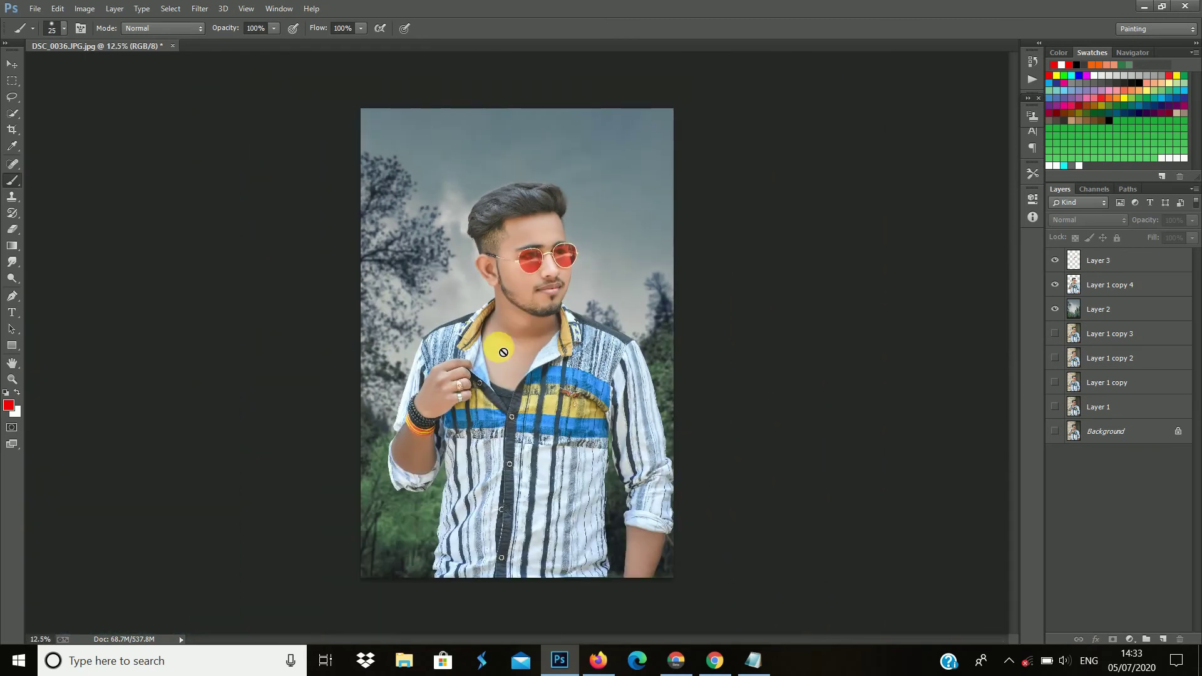
pyautogui.hotkey('ctrl', '+')
pyautogui.hotkey('ctrl', '-')
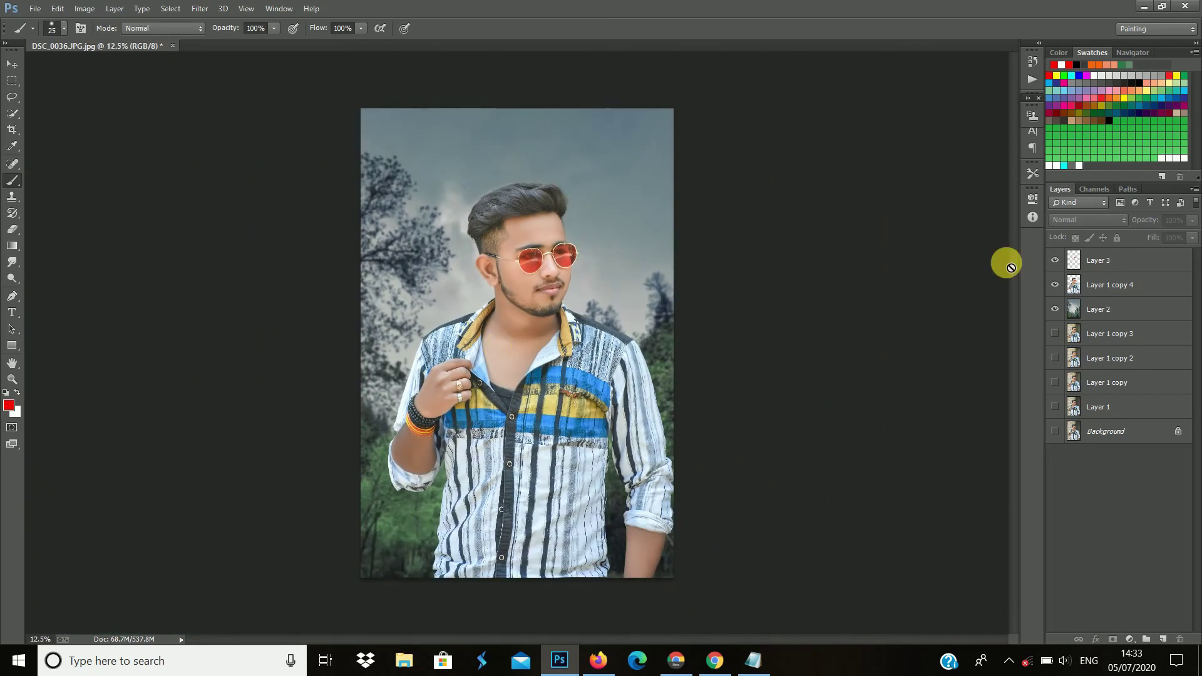
pyautogui.click(1128, 264)
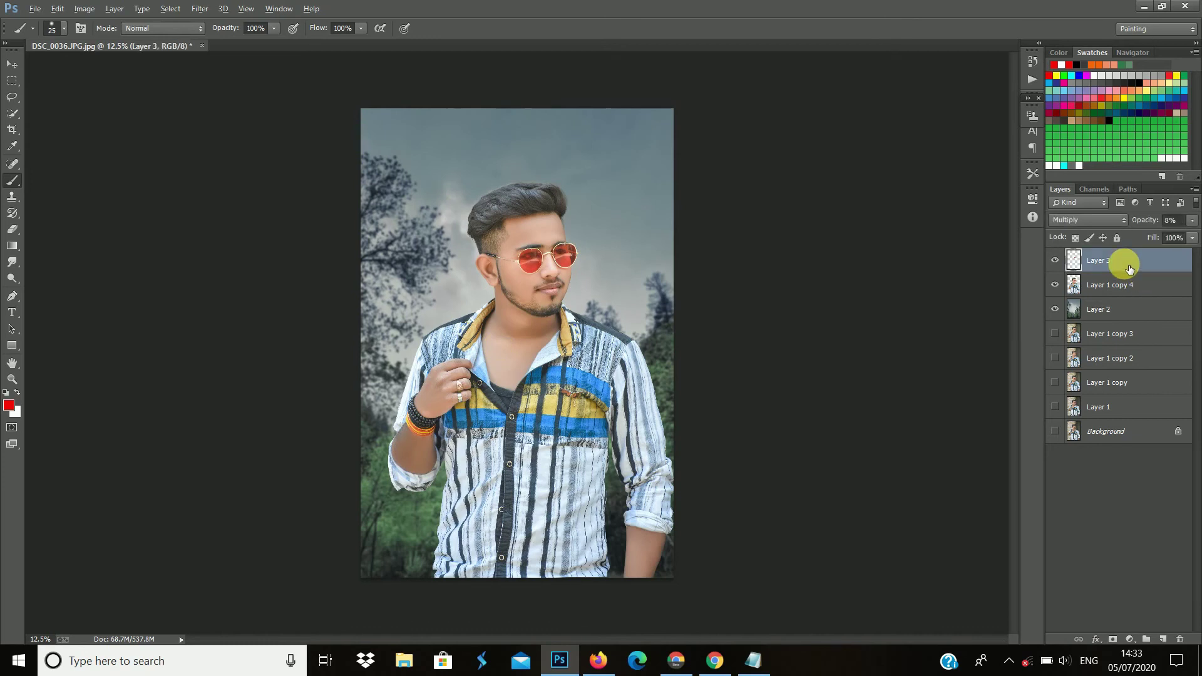
pyautogui.hotkey('ctrl', 'shift', 'alt', 'e')
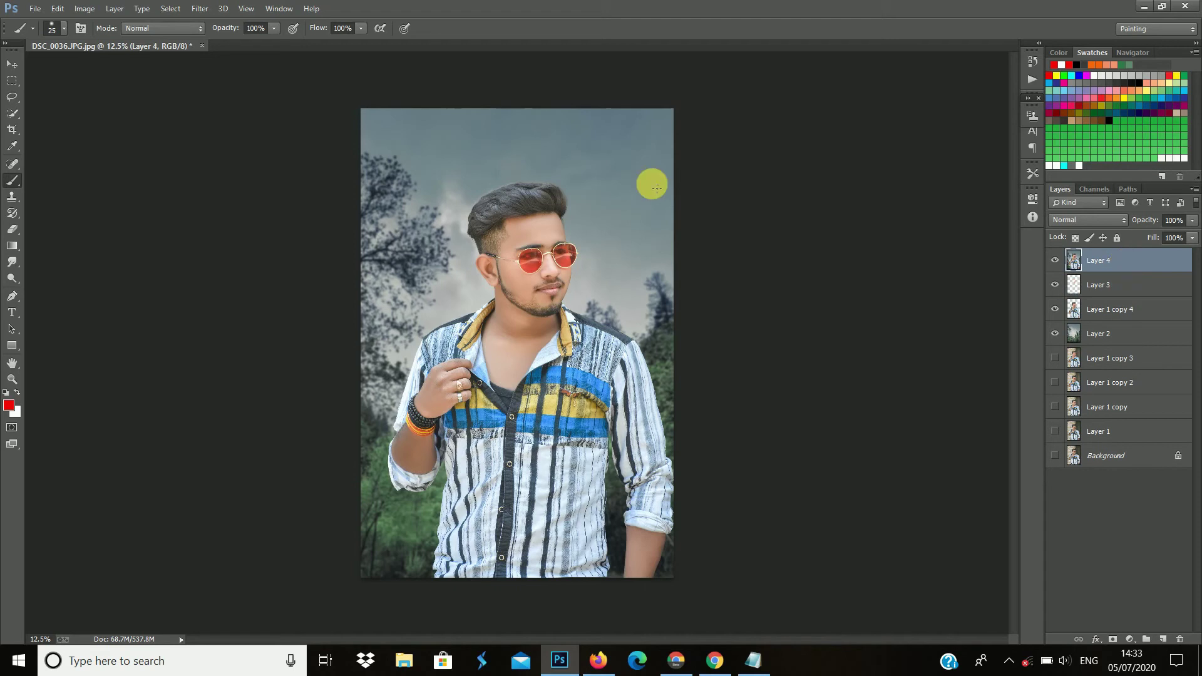
pyautogui.click(201, 8)
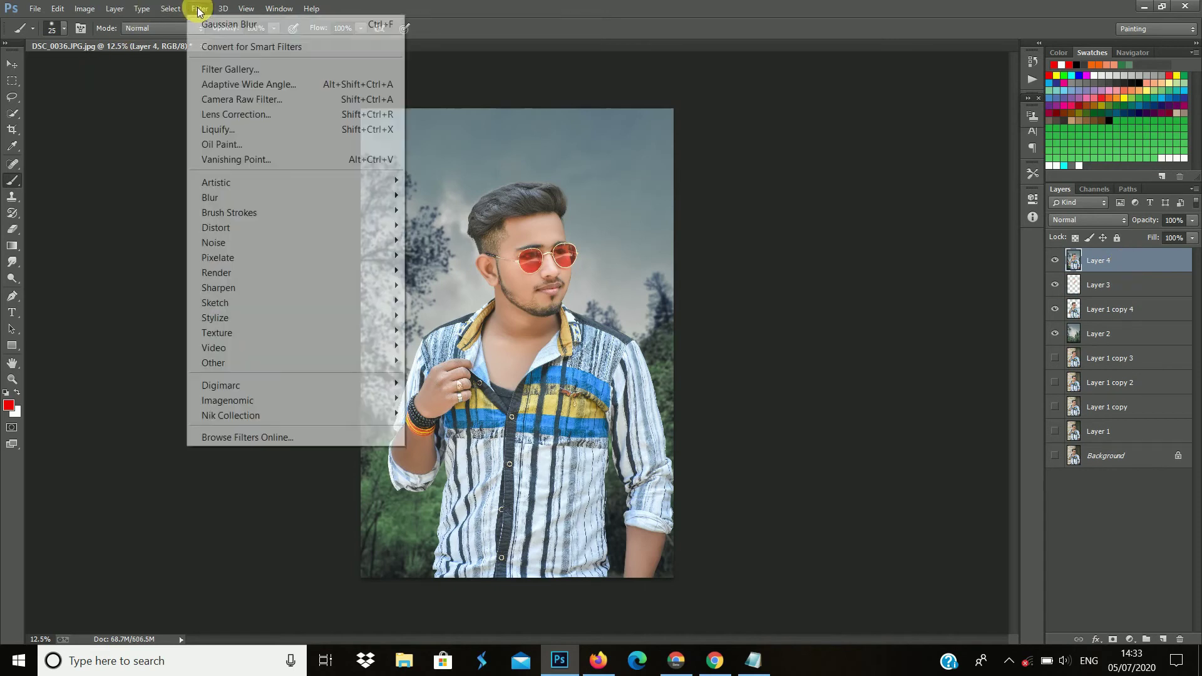
# Step: In Camera Raw on Layer 4, set contrast +11, shadows +16, clarity +11, vibrance +19, lowering highlights and whites
pyautogui.click(227, 113)
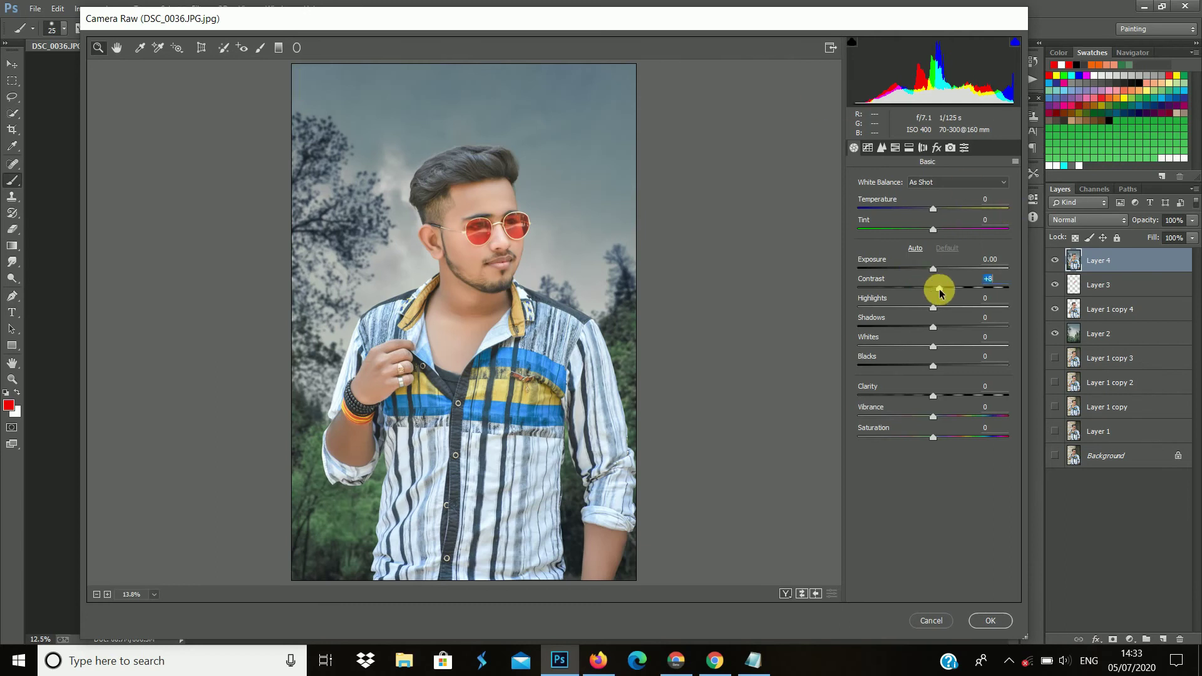
pyautogui.moveTo(939, 290); pyautogui.dragTo(942, 288)
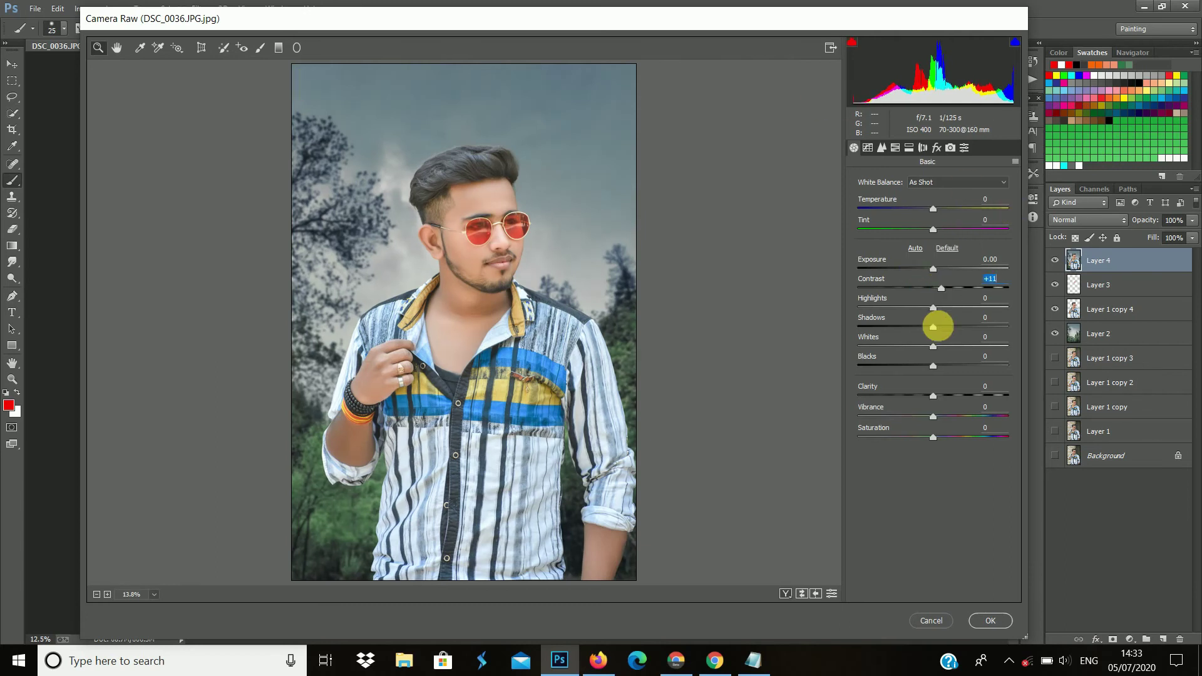
pyautogui.moveTo(933, 307); pyautogui.dragTo(930, 307)
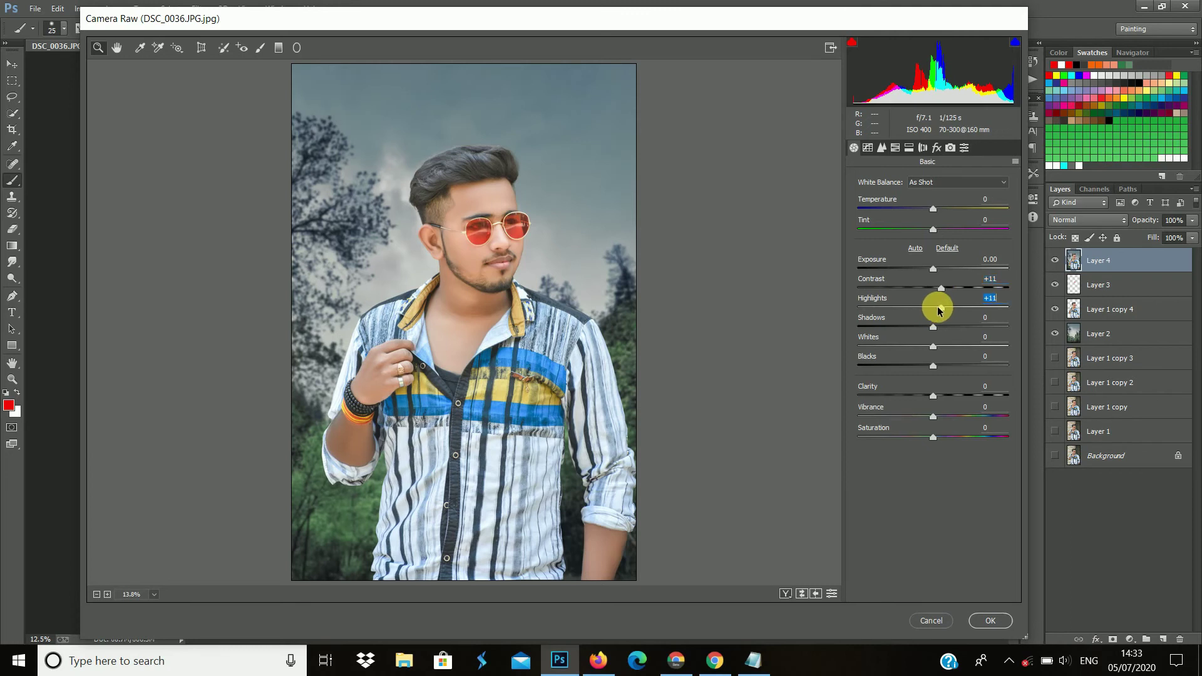
pyautogui.moveTo(934, 325); pyautogui.dragTo(946, 331)
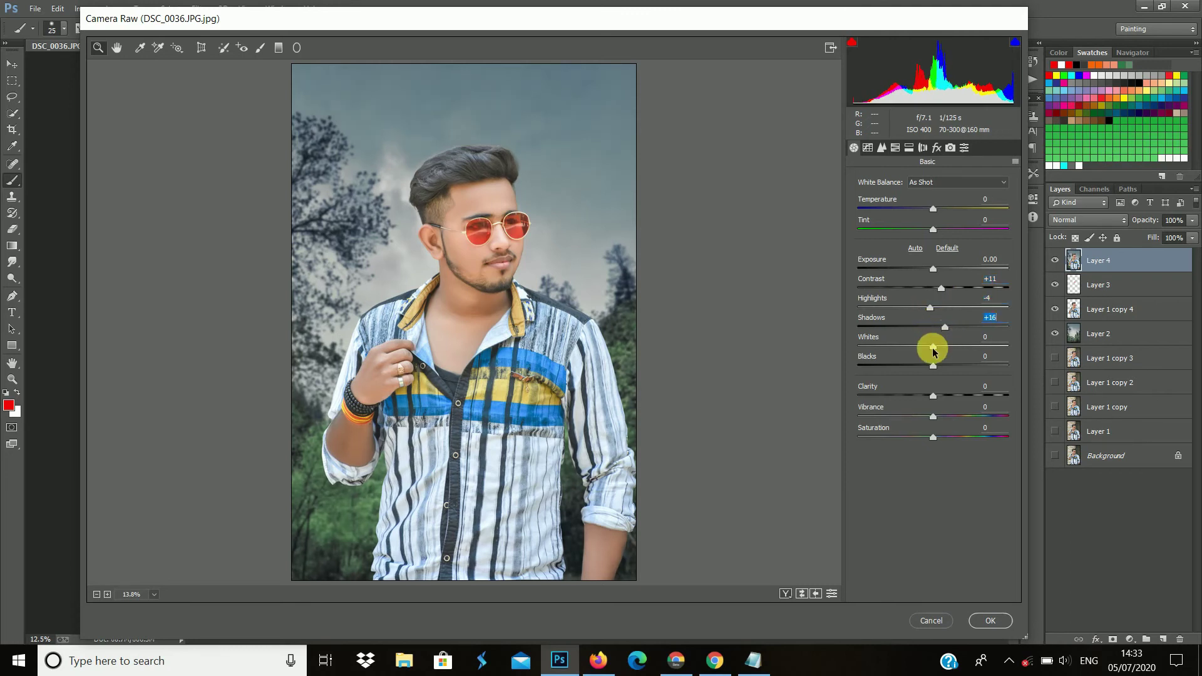
pyautogui.moveTo(934, 351)
pyautogui.mouseDown()
pyautogui.moveTo(925, 367)
pyautogui.moveTo(942, 396)
pyautogui.mouseUp()
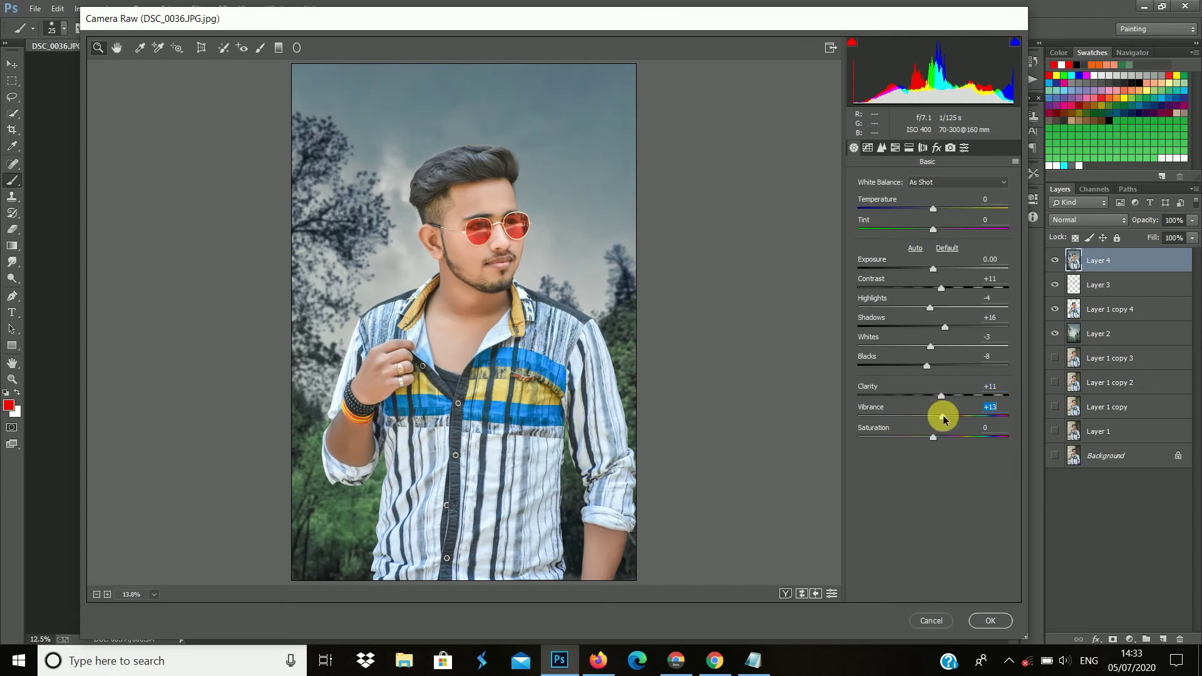
pyautogui.moveTo(944, 416); pyautogui.dragTo(948, 416)
pyautogui.click(881, 151)
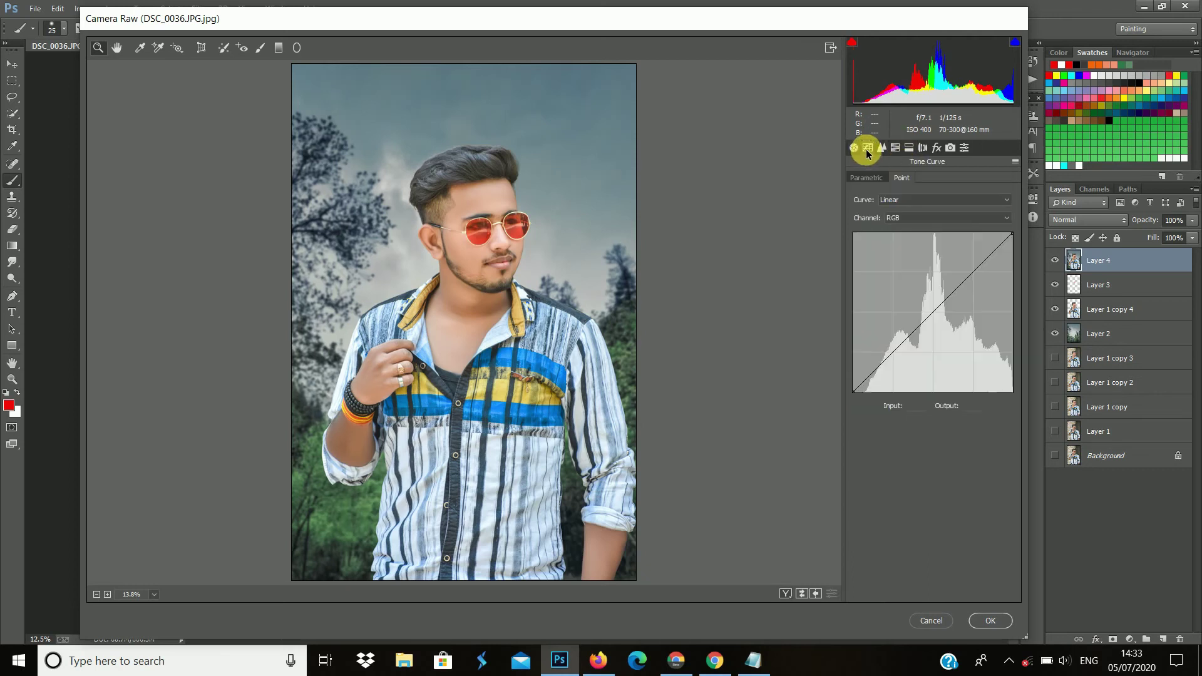
# Step: Brighten orange luminance, then set HSL saturation: Oranges +11, Yellows -29, Greens -3, Aquas +27, Blues raised
pyautogui.click(882, 149)
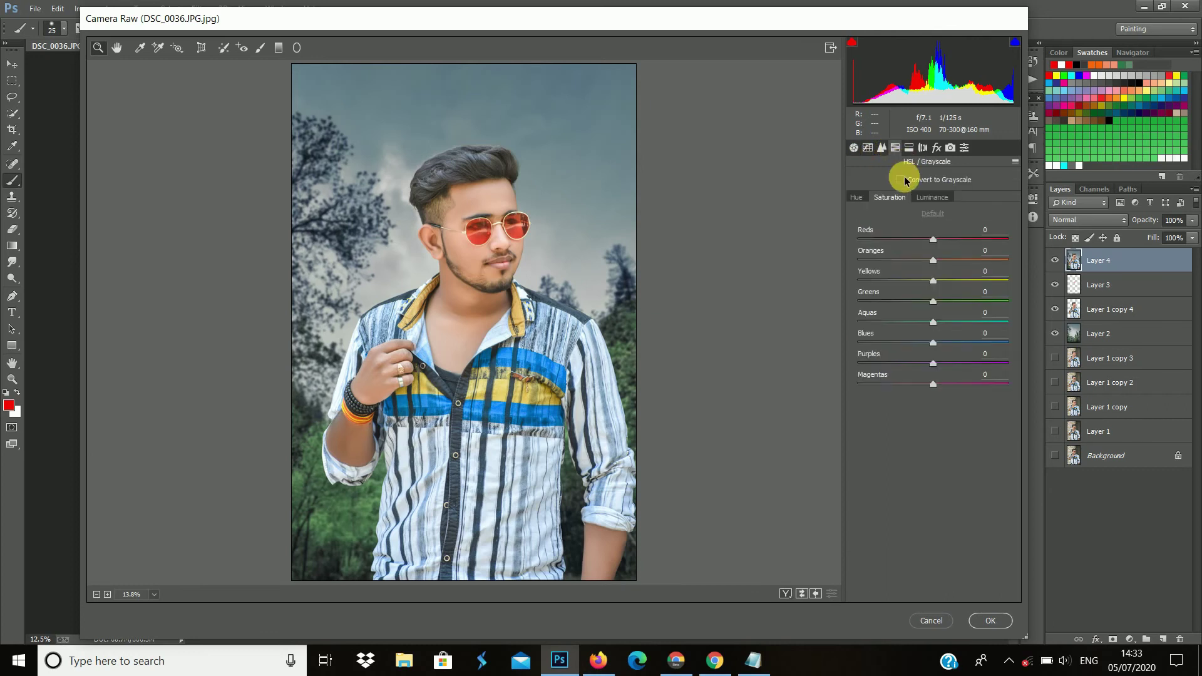
pyautogui.click(930, 199)
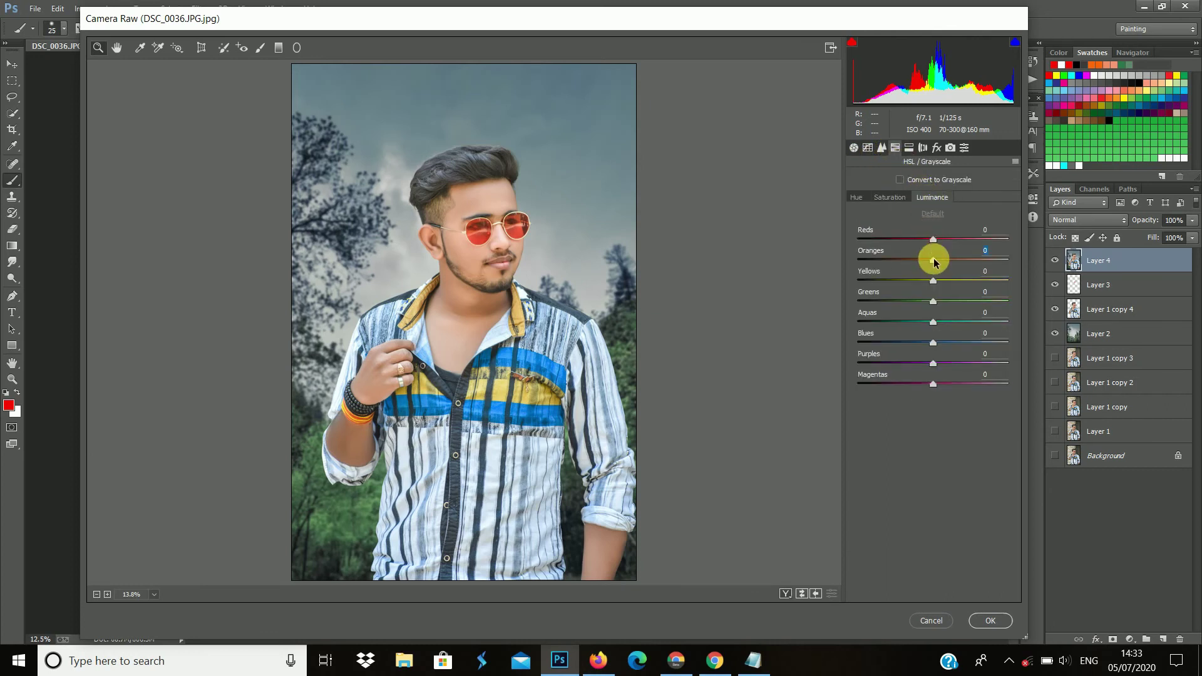
pyautogui.moveTo(941, 261); pyautogui.dragTo(927, 265)
pyautogui.click(889, 197)
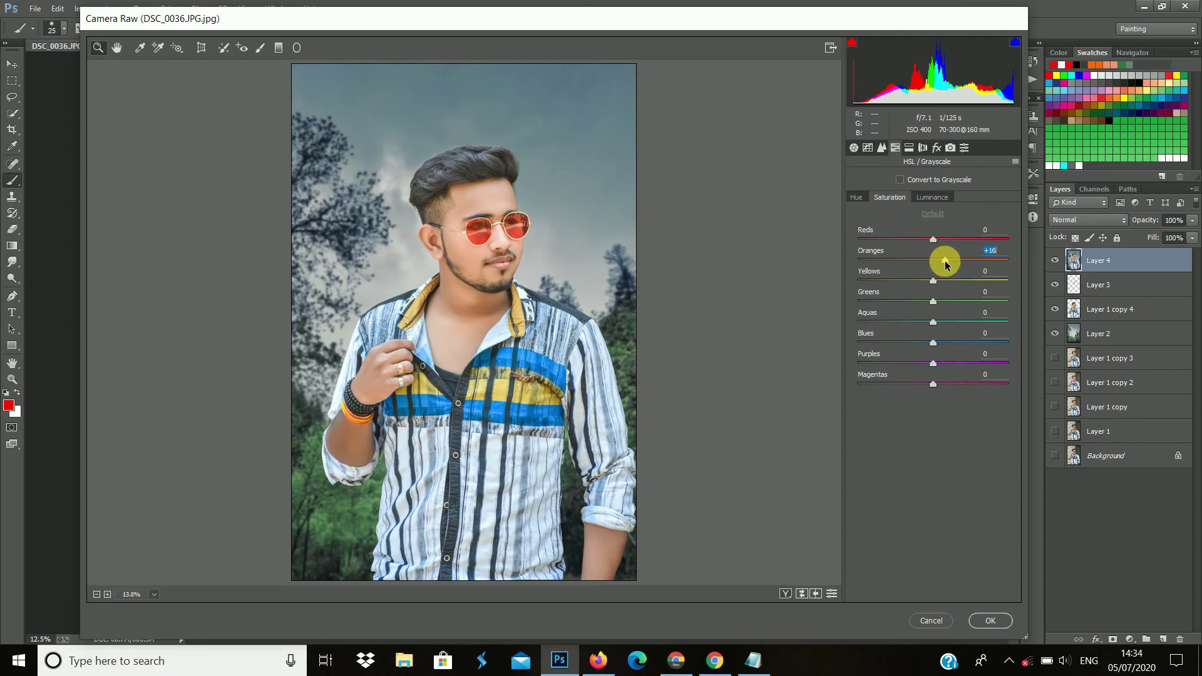
pyautogui.moveTo(927, 265); pyautogui.dragTo(942, 265)
pyautogui.moveTo(952, 279)
pyautogui.mouseDown()
pyautogui.moveTo(900, 282)
pyautogui.moveTo(912, 282)
pyautogui.mouseUp()
pyautogui.moveTo(971, 305)
pyautogui.mouseDown()
pyautogui.moveTo(920, 308)
pyautogui.moveTo(955, 308)
pyautogui.moveTo(932, 311)
pyautogui.moveTo(955, 322)
pyautogui.moveTo(950, 346)
pyautogui.mouseUp()
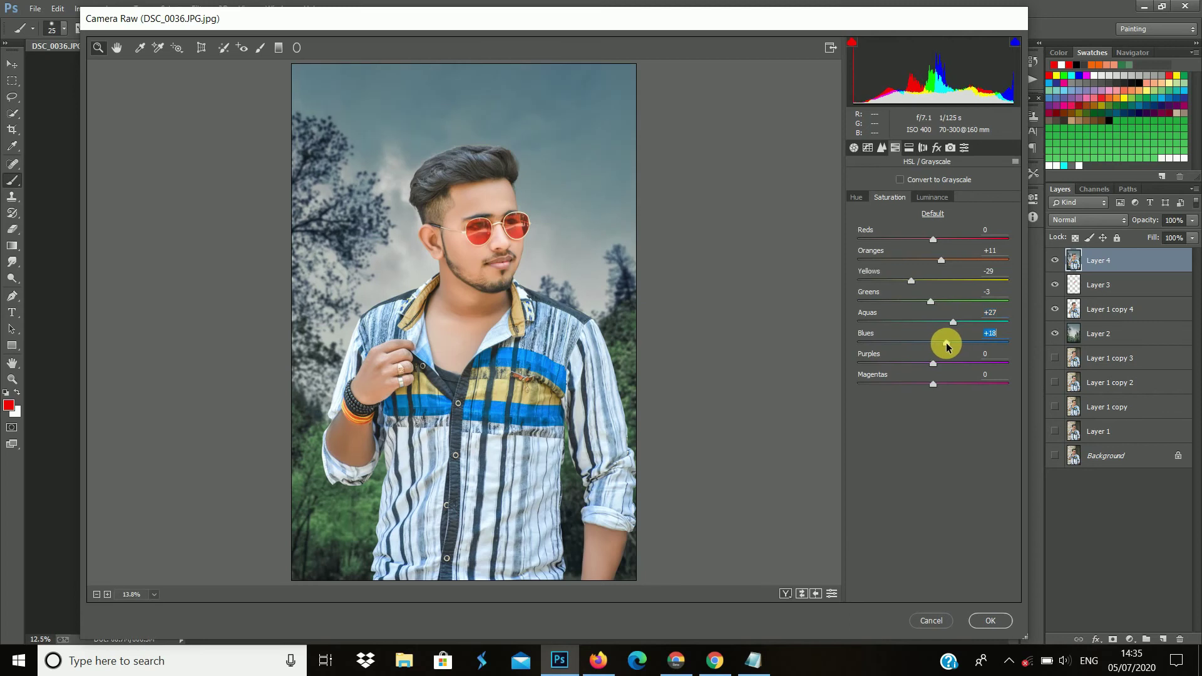
pyautogui.click(916, 148)
pyautogui.click(937, 149)
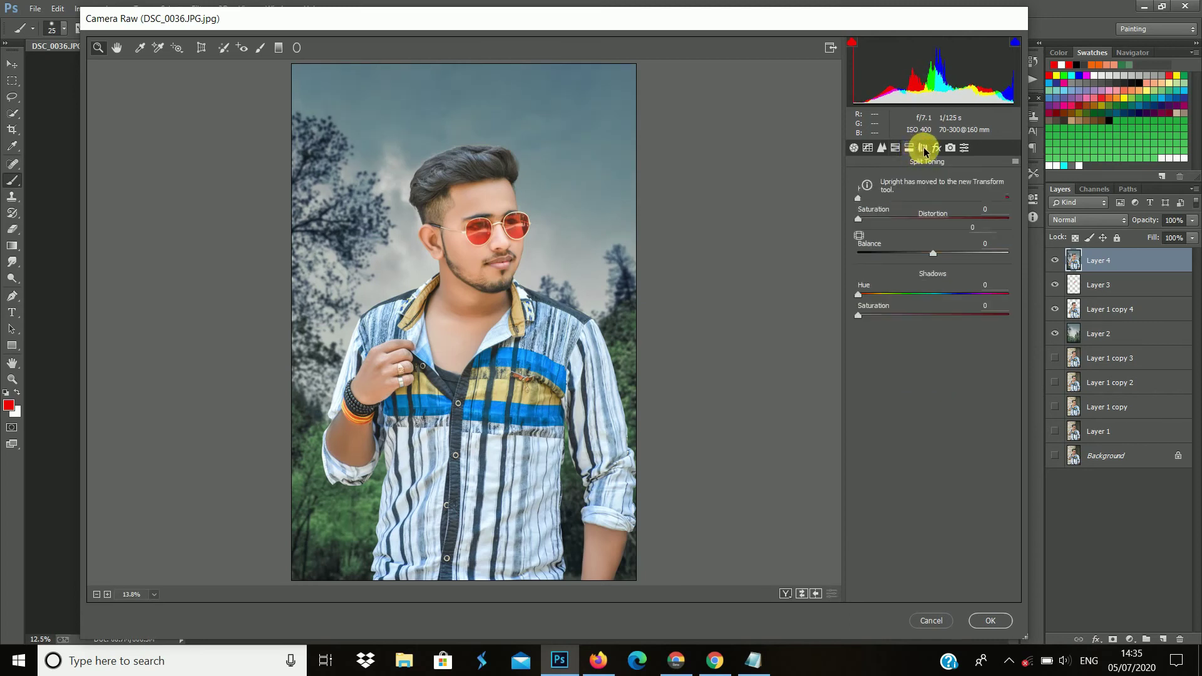
# Step: Add a -11 post-crop vignette and apply the Camera Raw grade to Layer 4
pyautogui.click(937, 151)
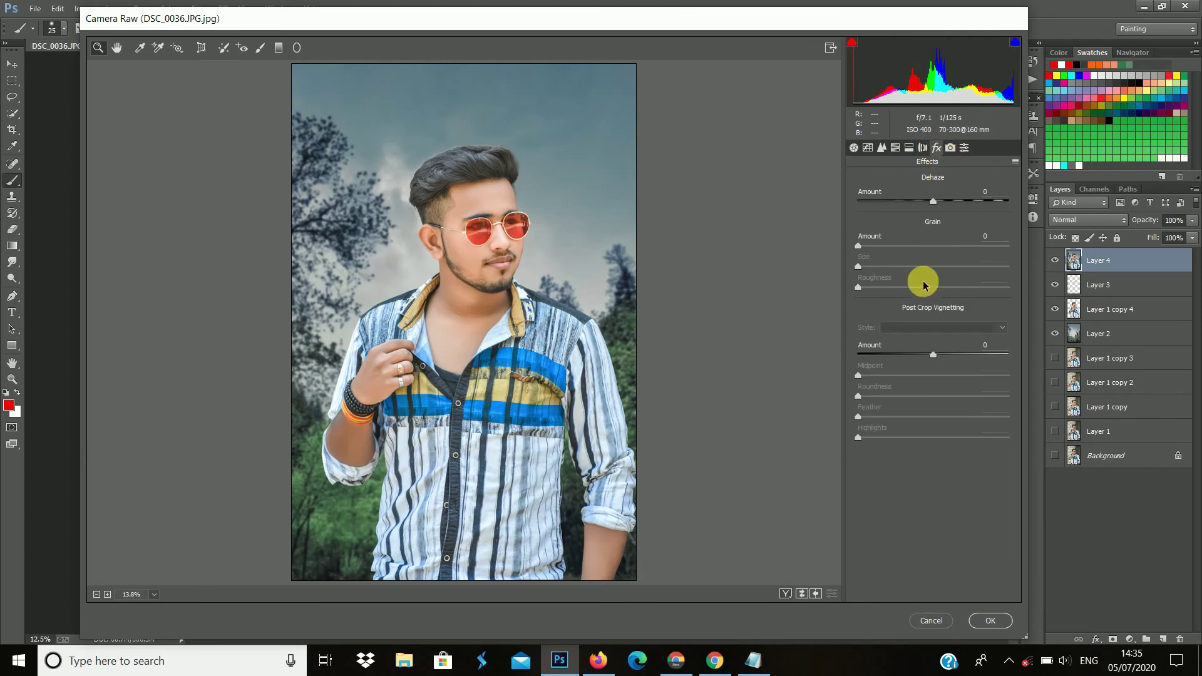
pyautogui.moveTo(919, 356); pyautogui.dragTo(925, 355)
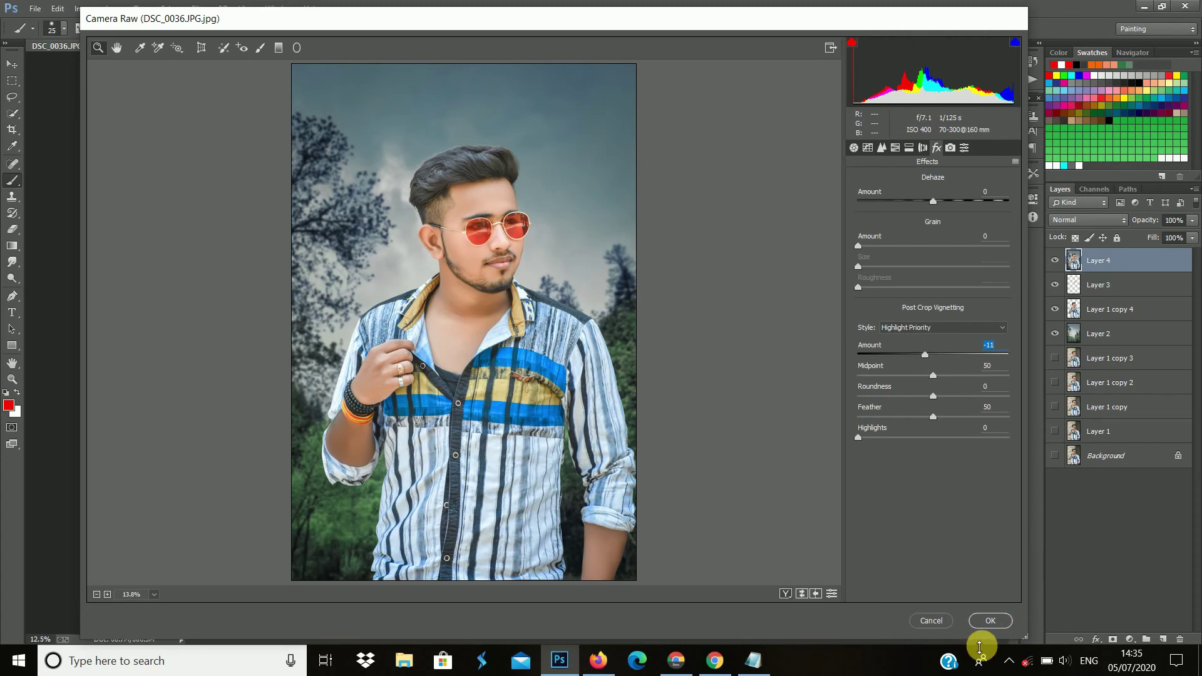
pyautogui.click(990, 622)
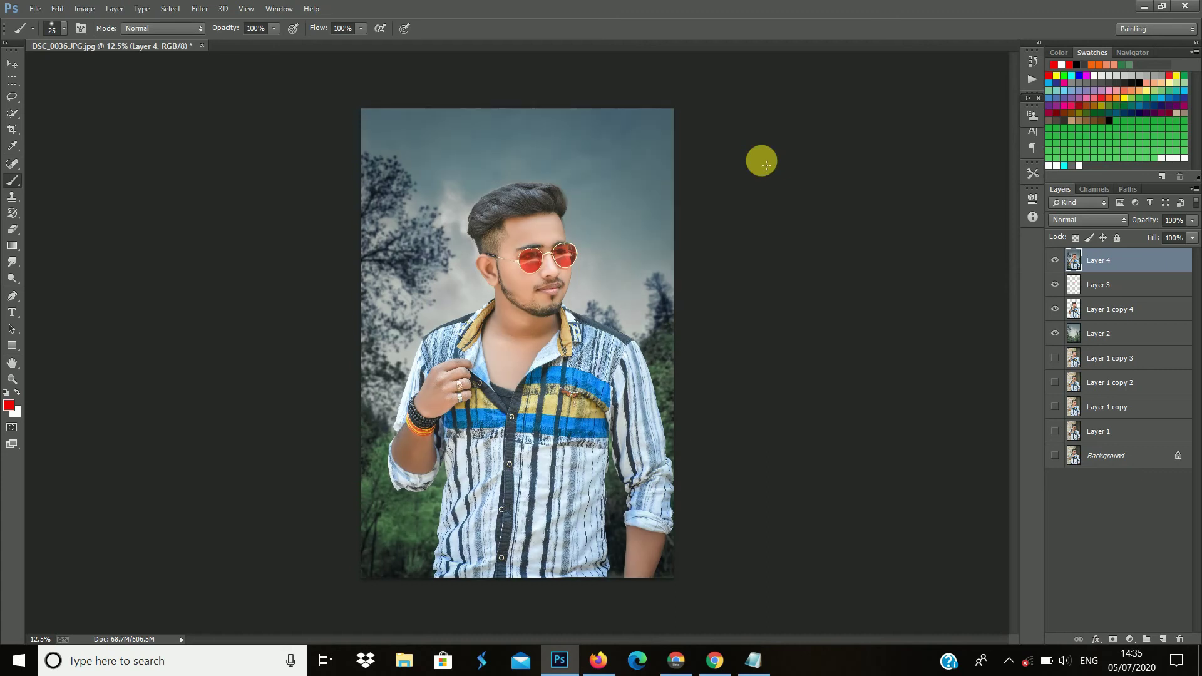
pyautogui.hotkey('ctrl', '+')
pyautogui.hotkey('ctrl', '+')
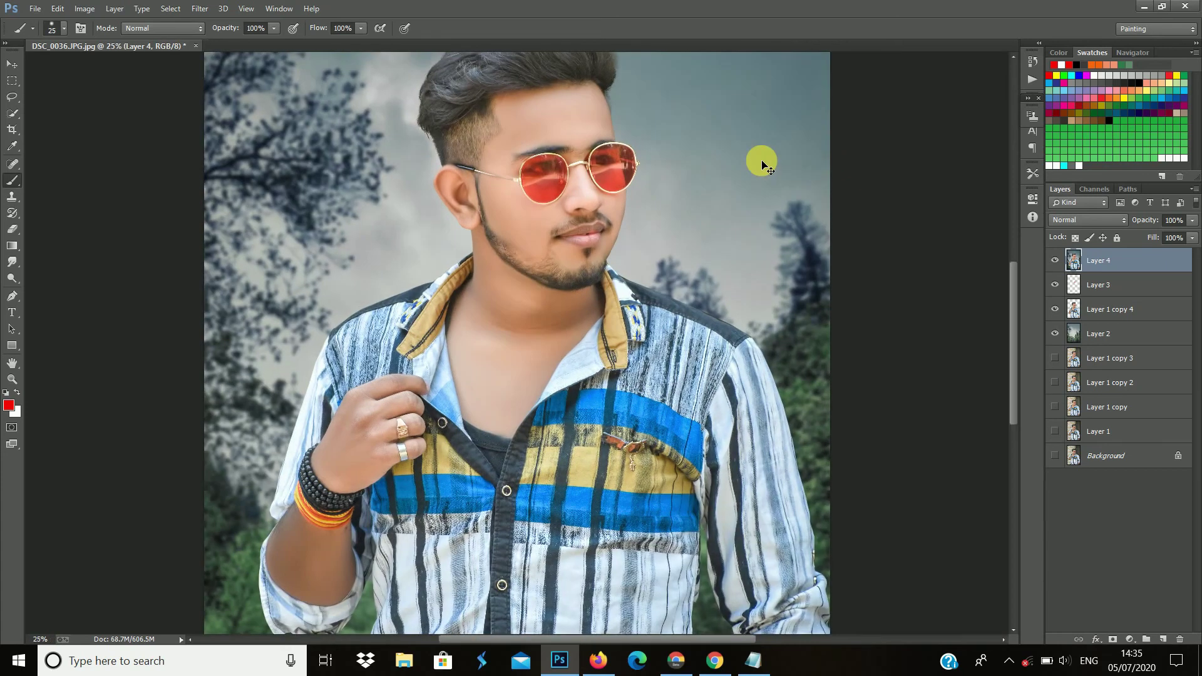
pyautogui.hotkey('ctrl', '+')
pyautogui.hotkey('ctrl', '-')
pyautogui.hotkey('ctrl', '-')
pyautogui.hotkey('ctrl', '+')
pyautogui.hotkey('ctrl', '+')
pyautogui.hotkey('ctrl', '+')
pyautogui.hotkey('ctrl', '-')
pyautogui.hotkey('ctrl', '-')
pyautogui.hotkey('ctrl', '-')
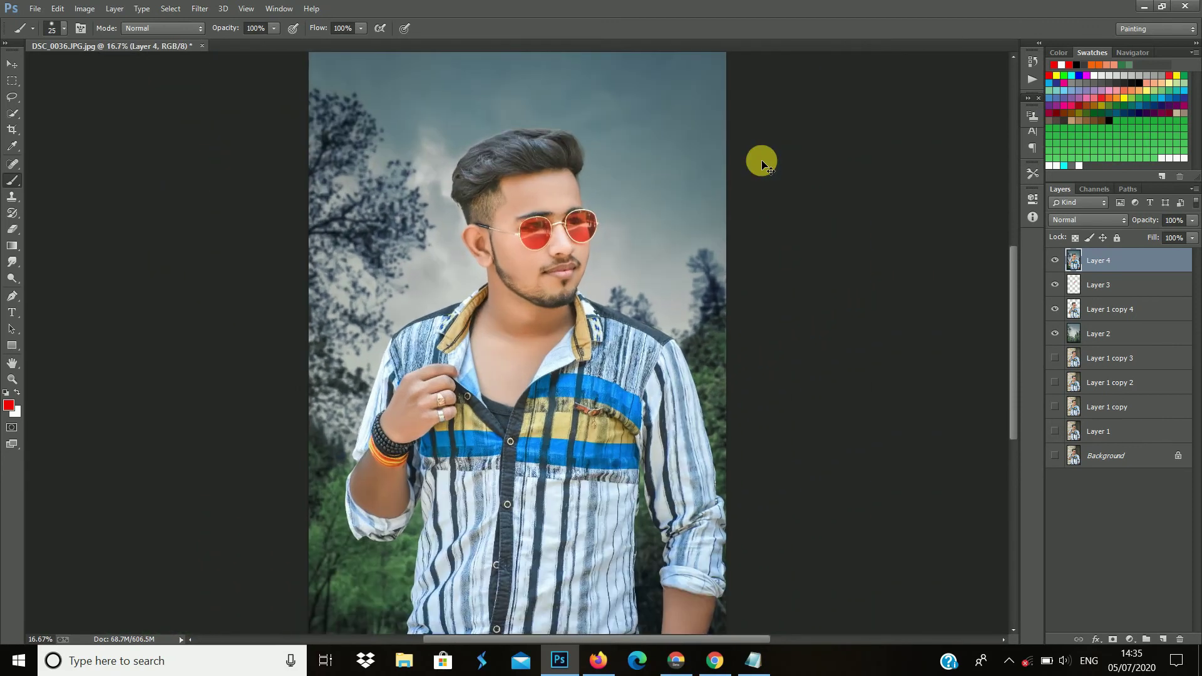
pyautogui.hotkey('ctrl', '+')
pyautogui.hotkey('ctrl', '-')
pyautogui.hotkey('ctrl', '-')
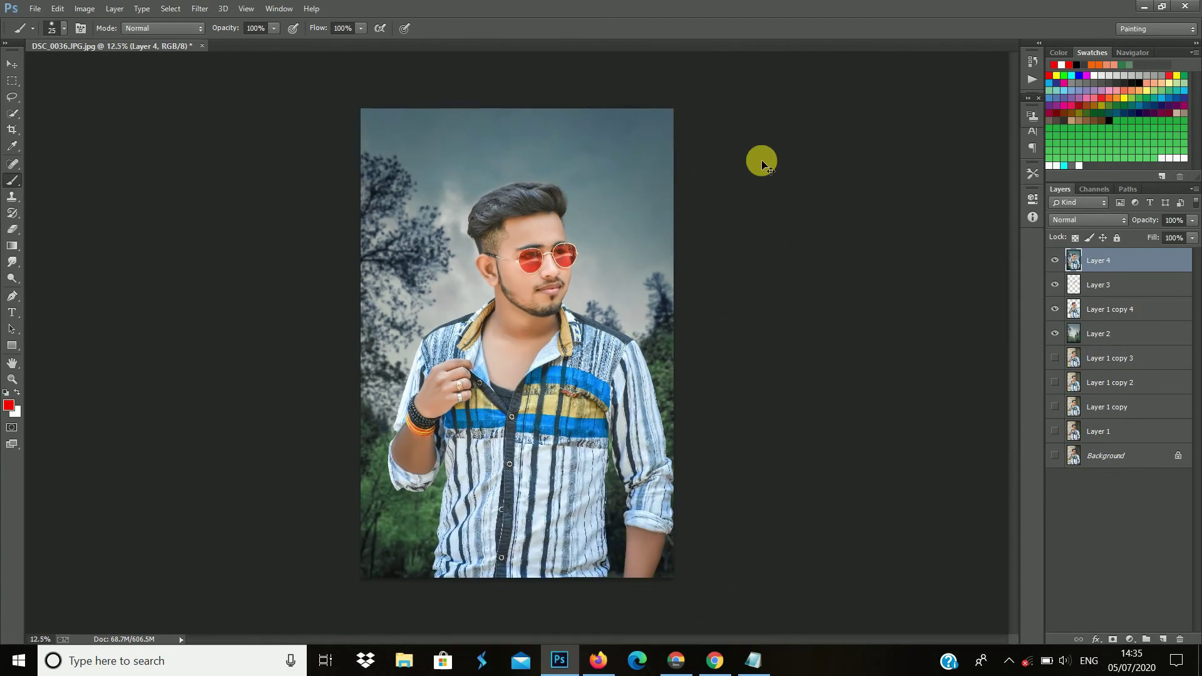
pyautogui.hotkey('ctrl', 'j')
pyautogui.click(200, 8)
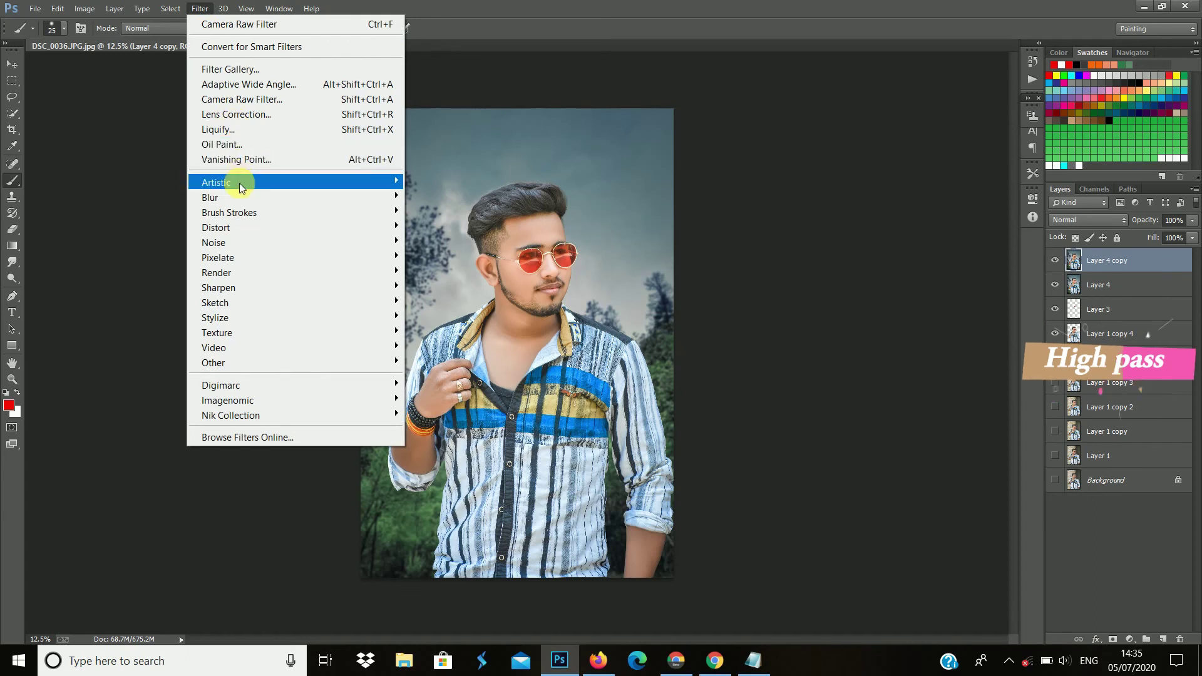
# Step: Apply High Pass to the Layer 4 copy, blend it as Linear Light, and add a layer mask
pyautogui.moveTo(282, 362)
pyautogui.click(426, 377)
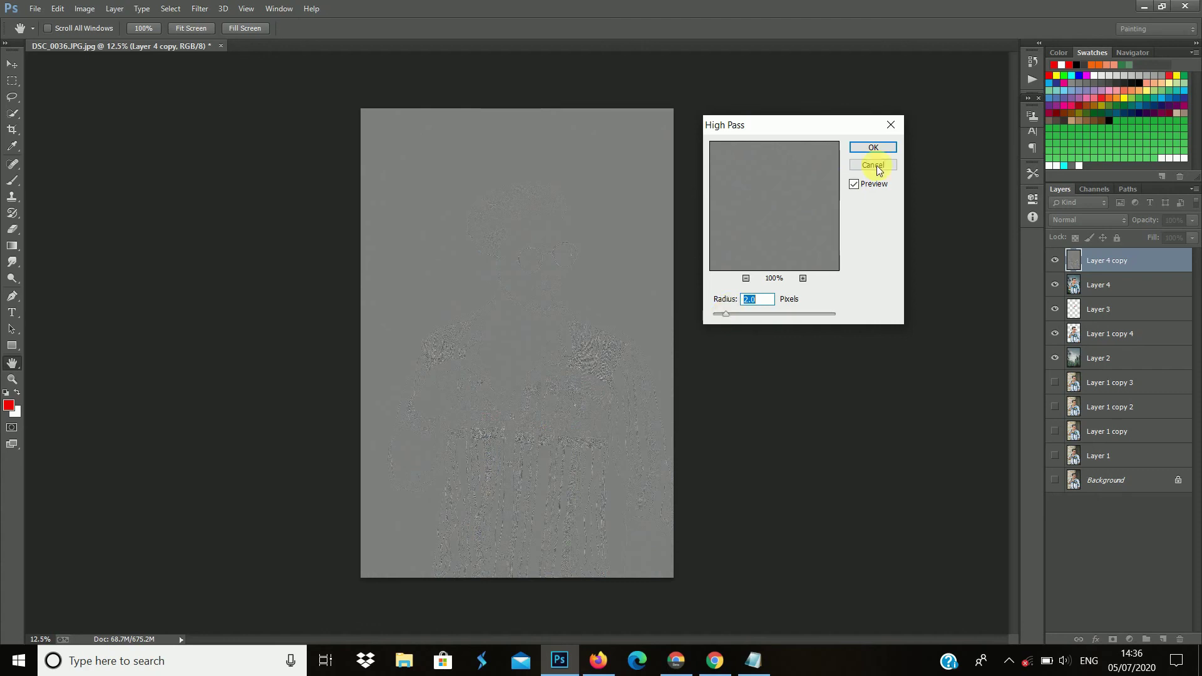
pyautogui.click(871, 148)
pyautogui.press('b')
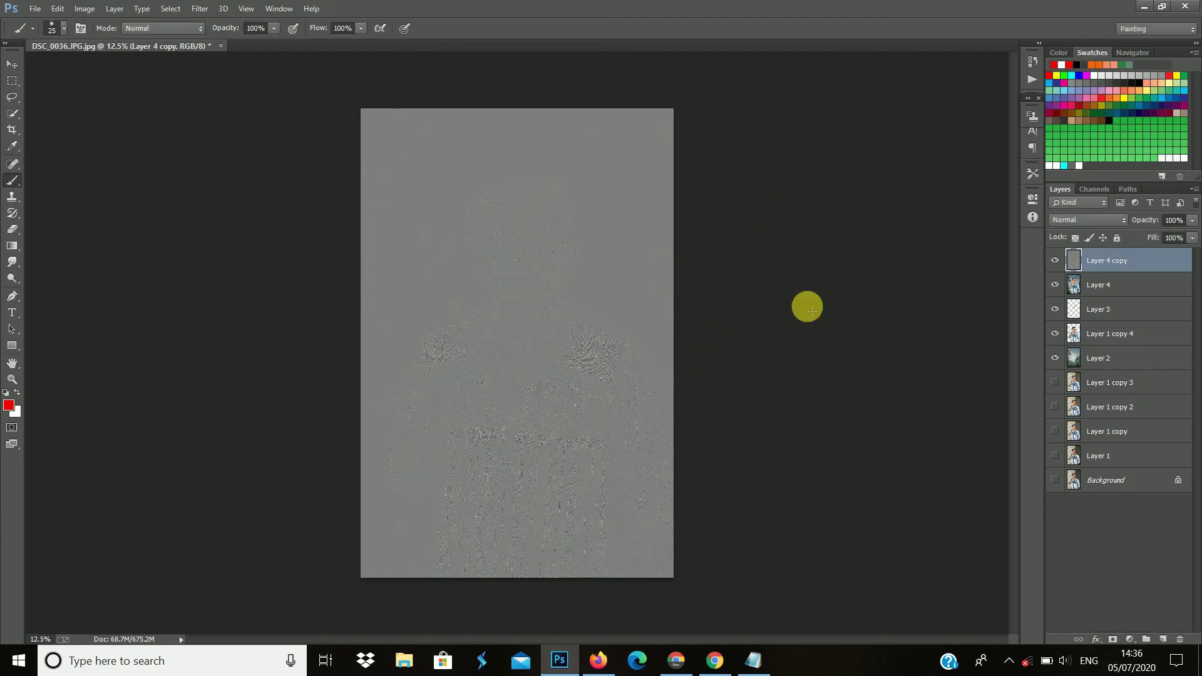
pyautogui.click(1111, 223)
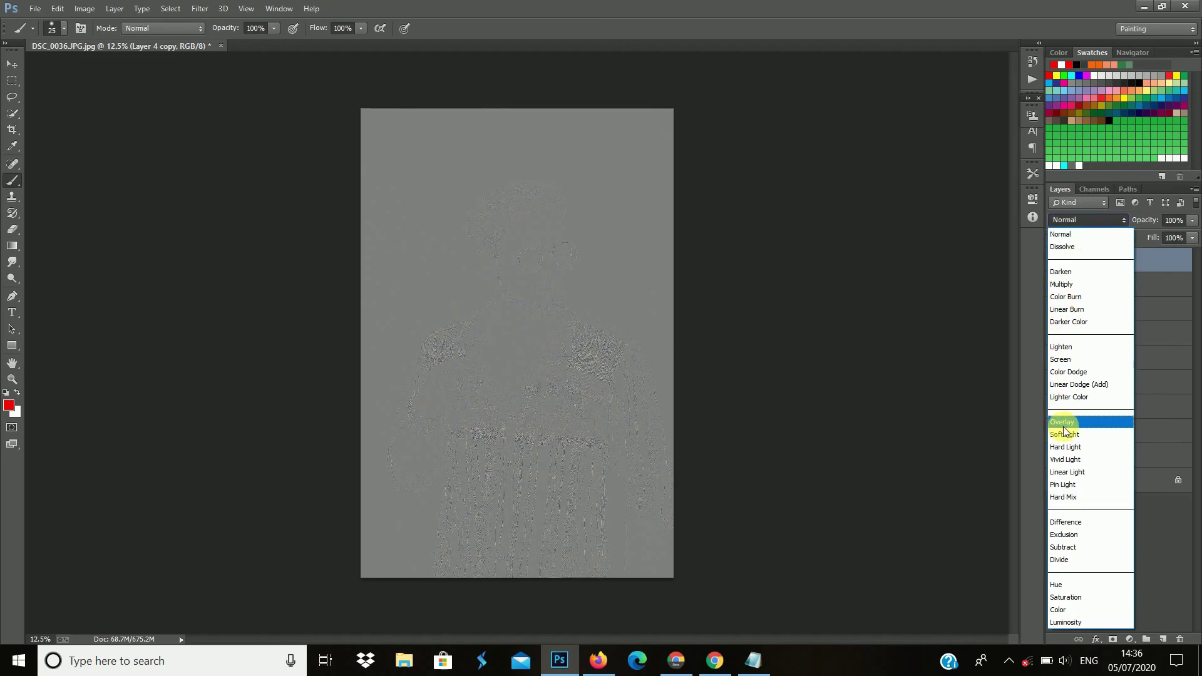
pyautogui.click(1064, 471)
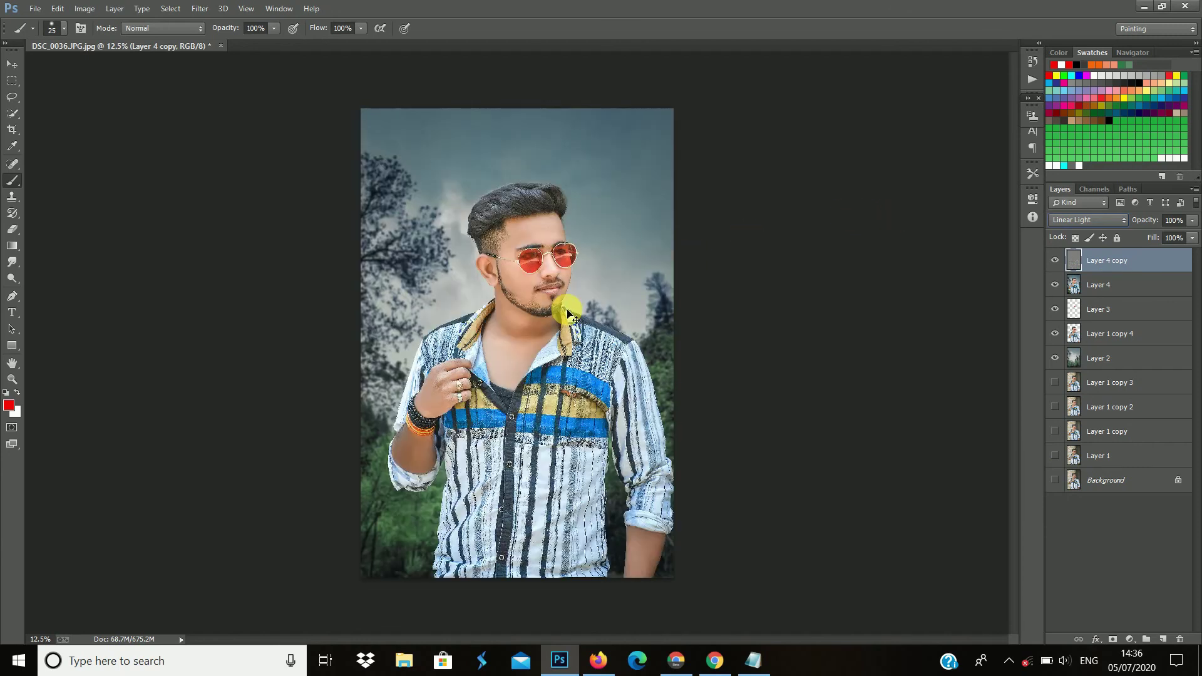
pyautogui.hotkey('ctrl', '+')
pyautogui.hotkey('ctrl', '+')
pyautogui.hotkey('ctrl', '+')
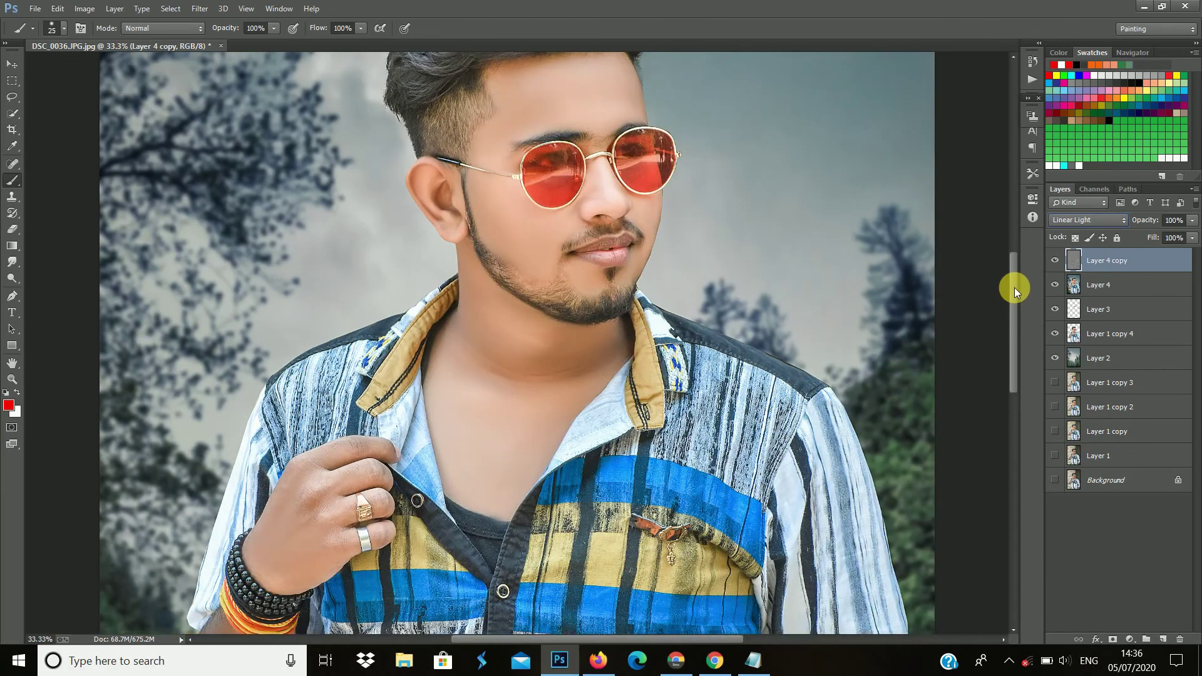
pyautogui.moveTo(1016, 315); pyautogui.dragTo(1013, 271)
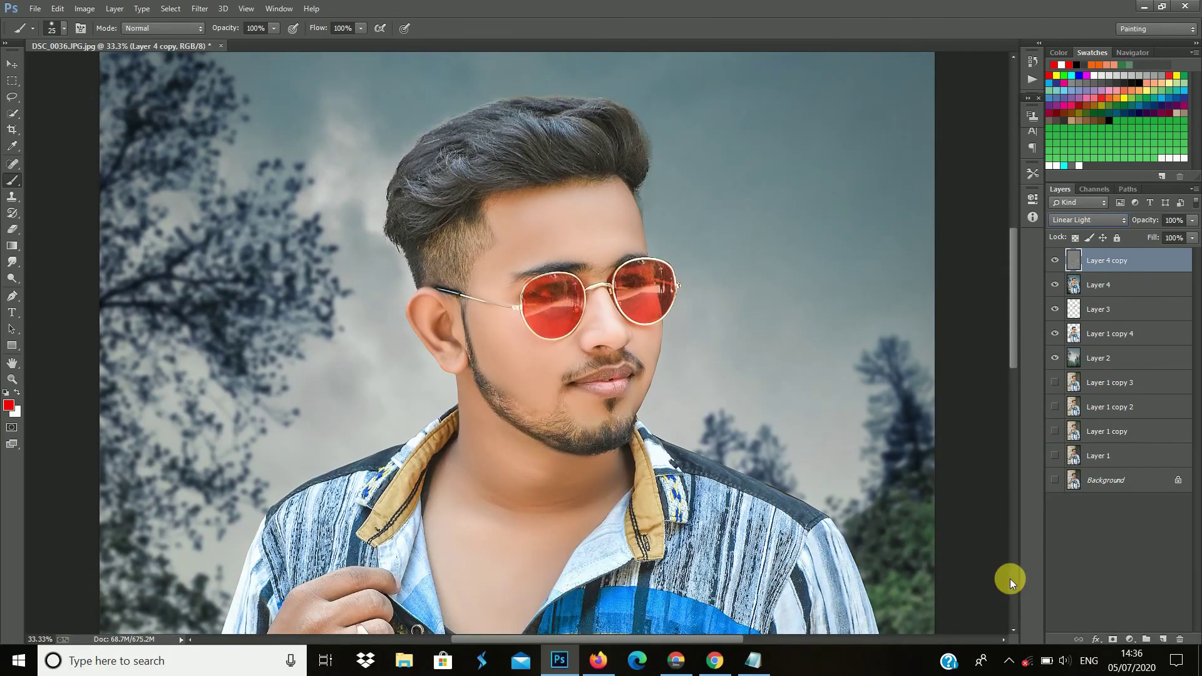
pyautogui.click(1113, 639)
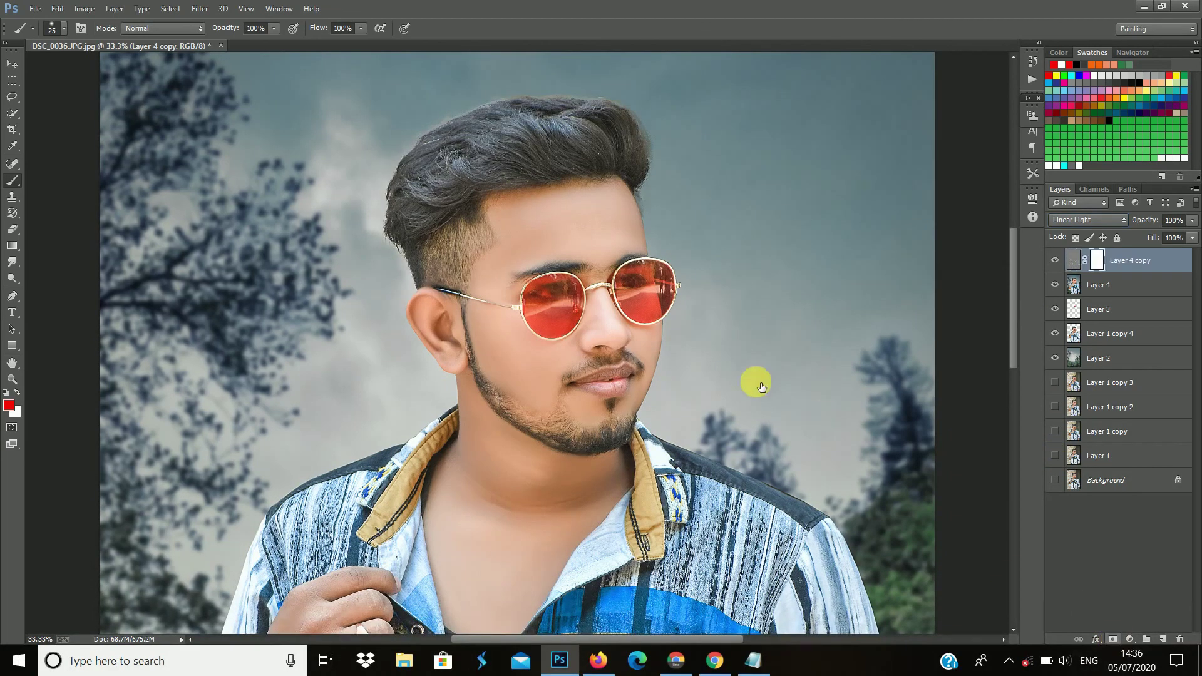
# Step: Invert the mask to hide sharpening, then paint white to reveal it on cheek, jaw and chin
pyautogui.press('d')
pyautogui.press('x')
pyautogui.hotkey('ctrl', 'i')
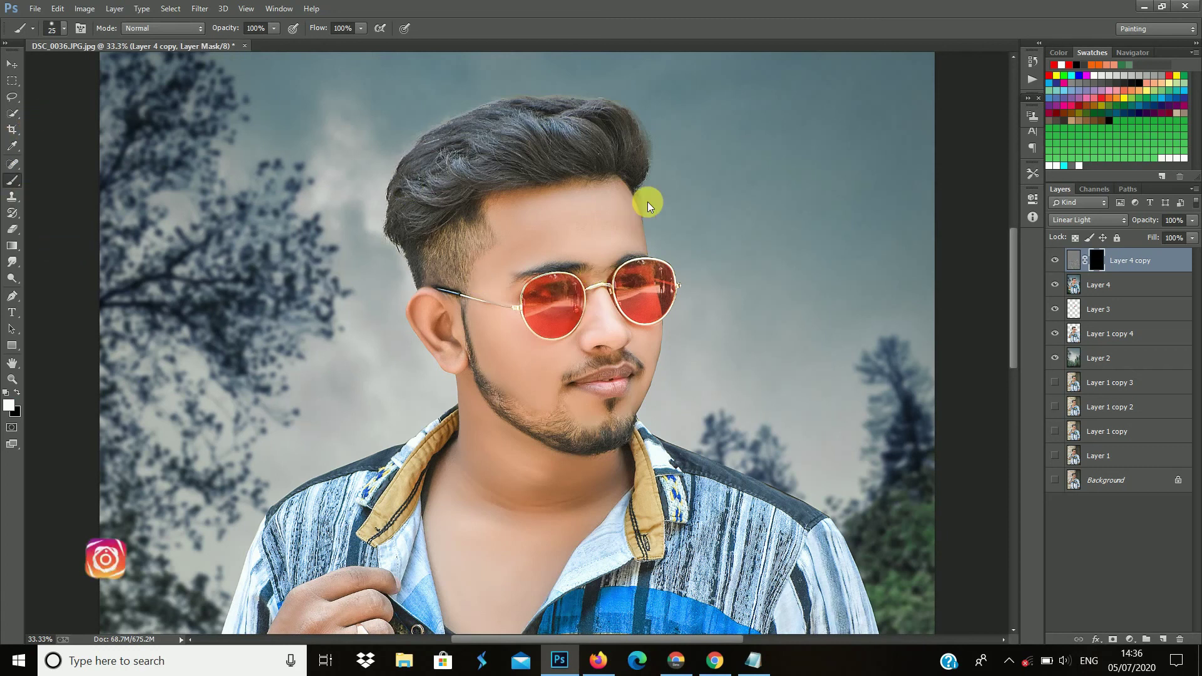
pyautogui.hotkey('ctrl', '+')
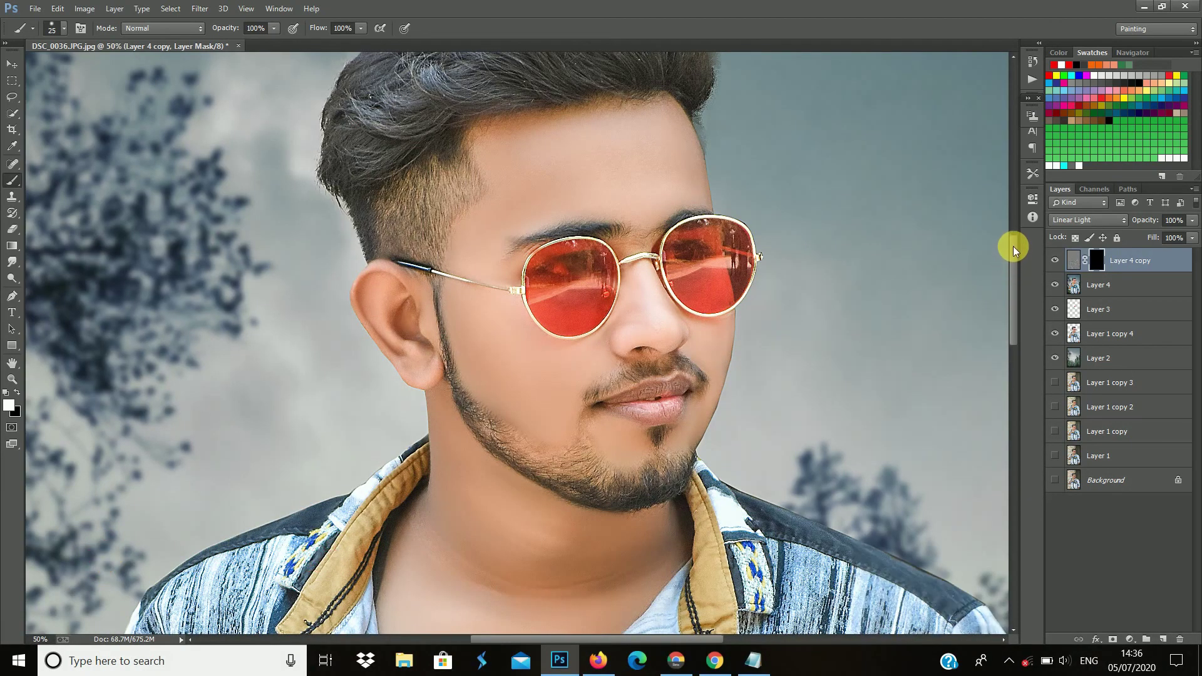
pyautogui.scroll(3, 1013, 247)
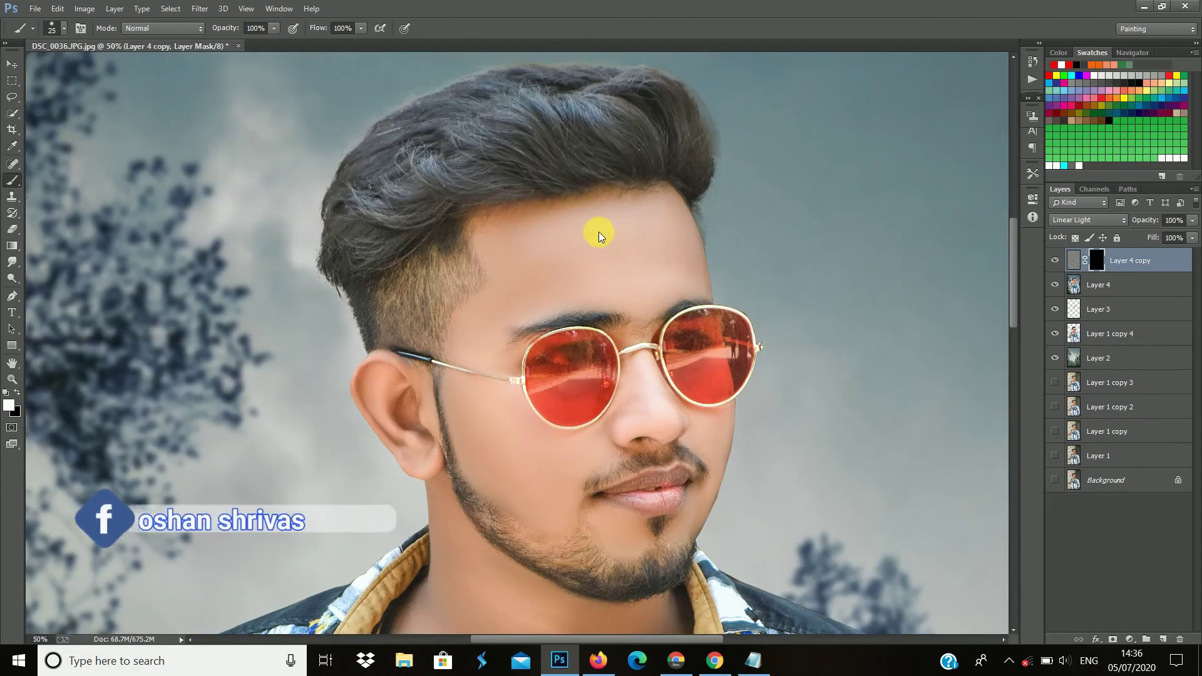
pyautogui.press(']')
pyautogui.press(']')
pyautogui.press(']')
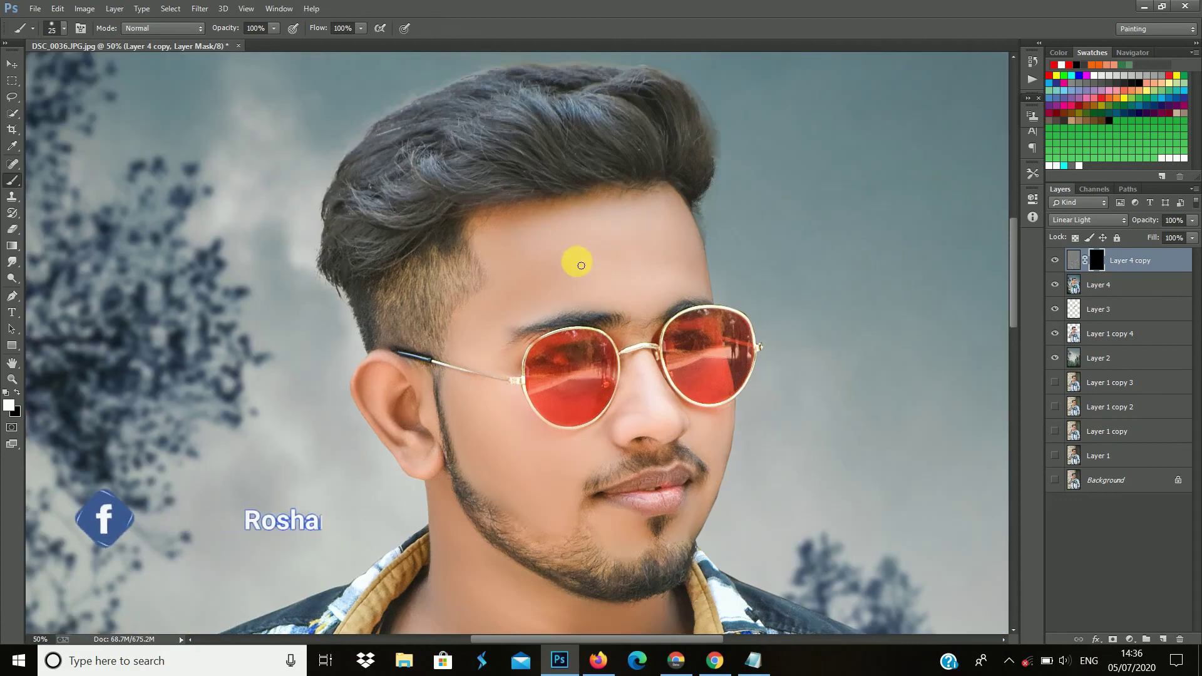
pyautogui.press(']')
pyautogui.press(']')
pyautogui.press(']')
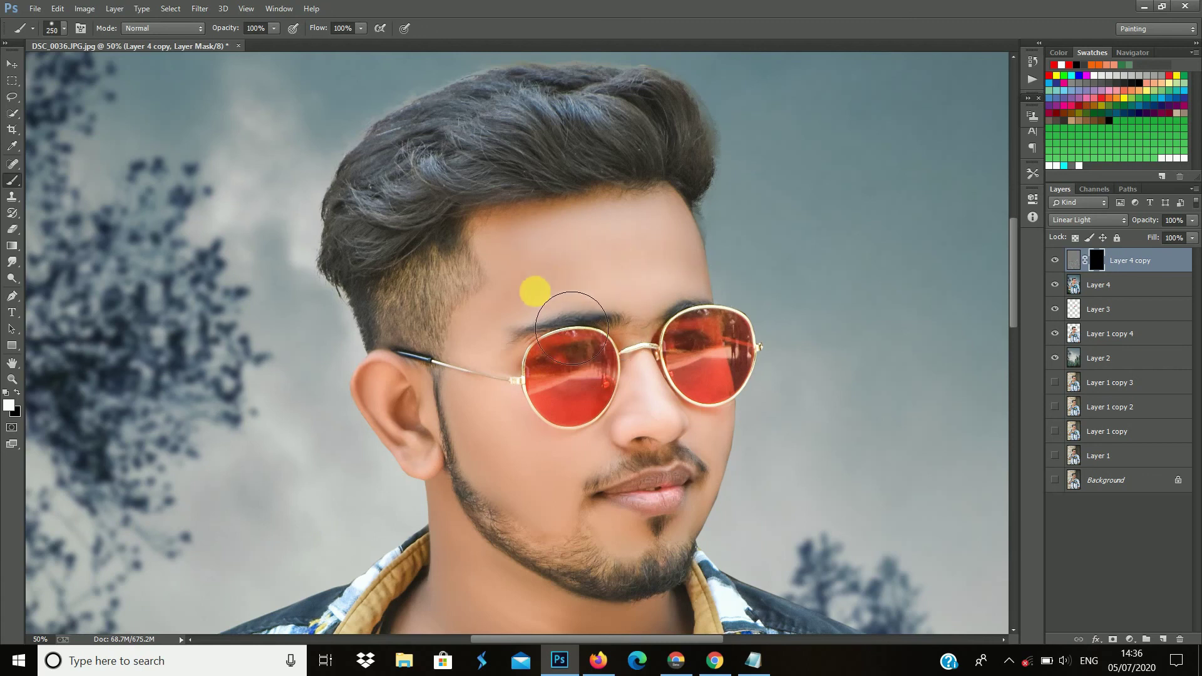
pyautogui.press('[')
pyautogui.press('[')
pyautogui.press('[')
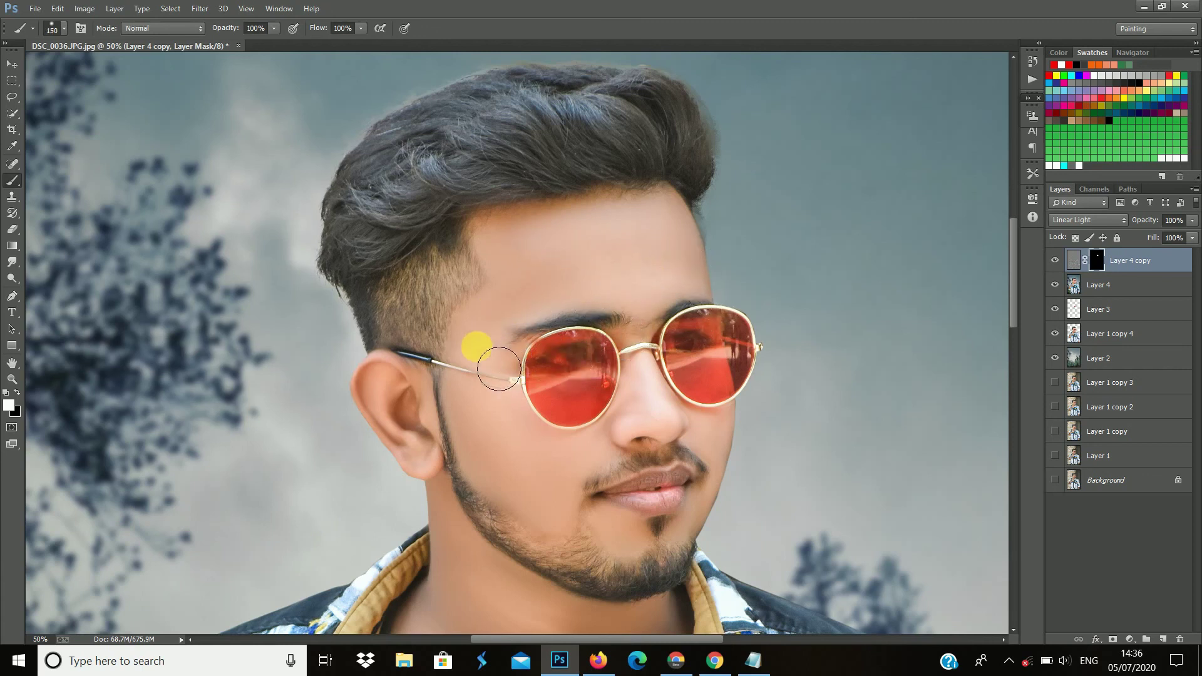
pyautogui.moveTo(503, 455)
pyautogui.mouseDown()
pyautogui.moveTo(604, 465)
pyautogui.moveTo(514, 498)
pyautogui.moveTo(695, 555)
pyautogui.mouseUp()
# Step: Reveal the sharpening on the cheek, along the jaw to the ear, and across the neck
pyautogui.press('[')
pyautogui.press('[')
pyautogui.click(712, 438)
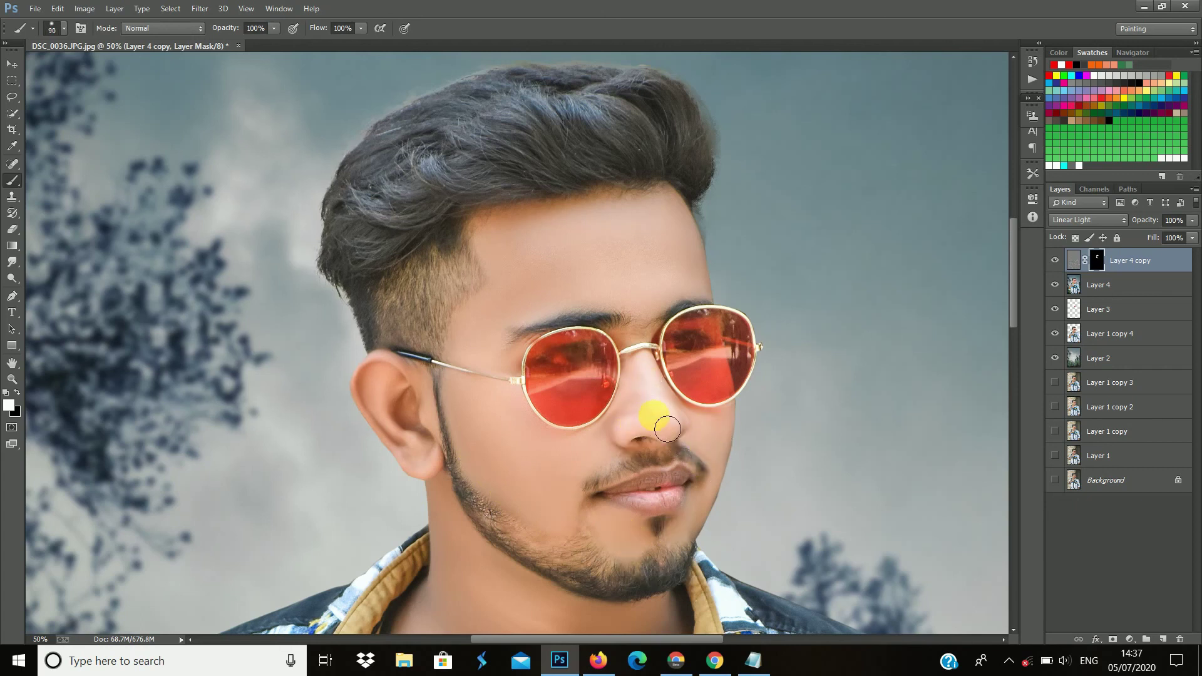
pyautogui.moveTo(702, 526); pyautogui.dragTo(430, 467)
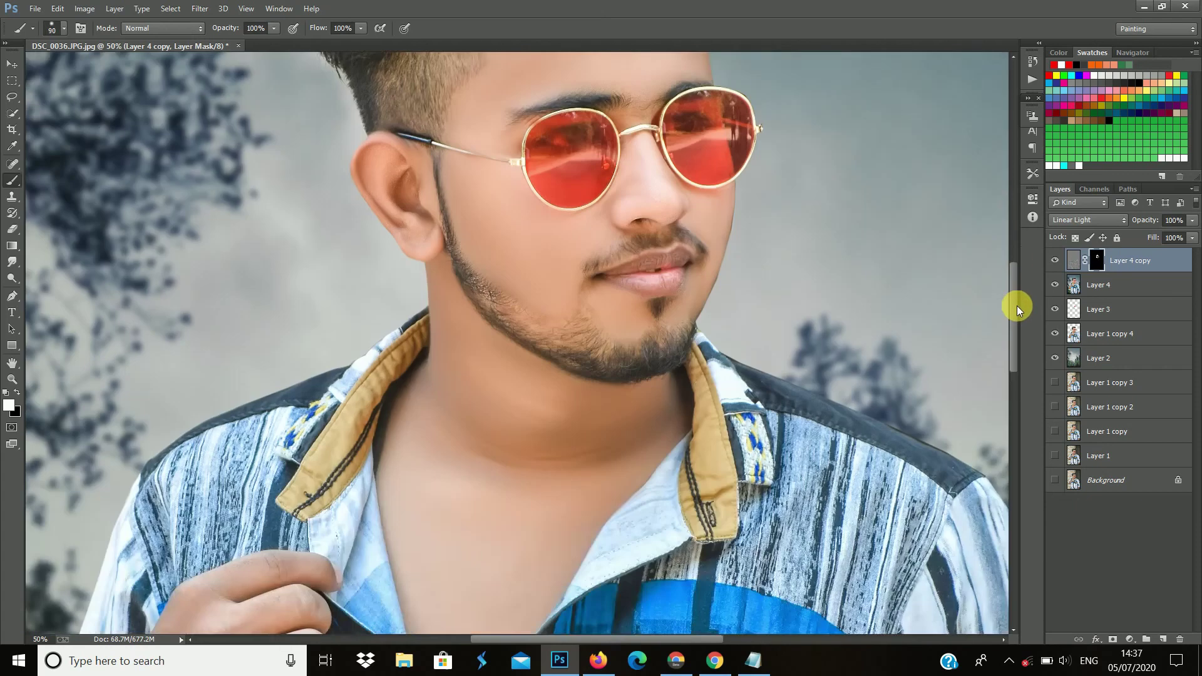
pyautogui.moveTo(1014, 275); pyautogui.dragTo(1014, 328)
pyautogui.moveTo(656, 355); pyautogui.dragTo(483, 384)
pyautogui.press(']')
pyautogui.press(']')
pyautogui.press(']')
pyautogui.moveTo(501, 602); pyautogui.dragTo(579, 466)
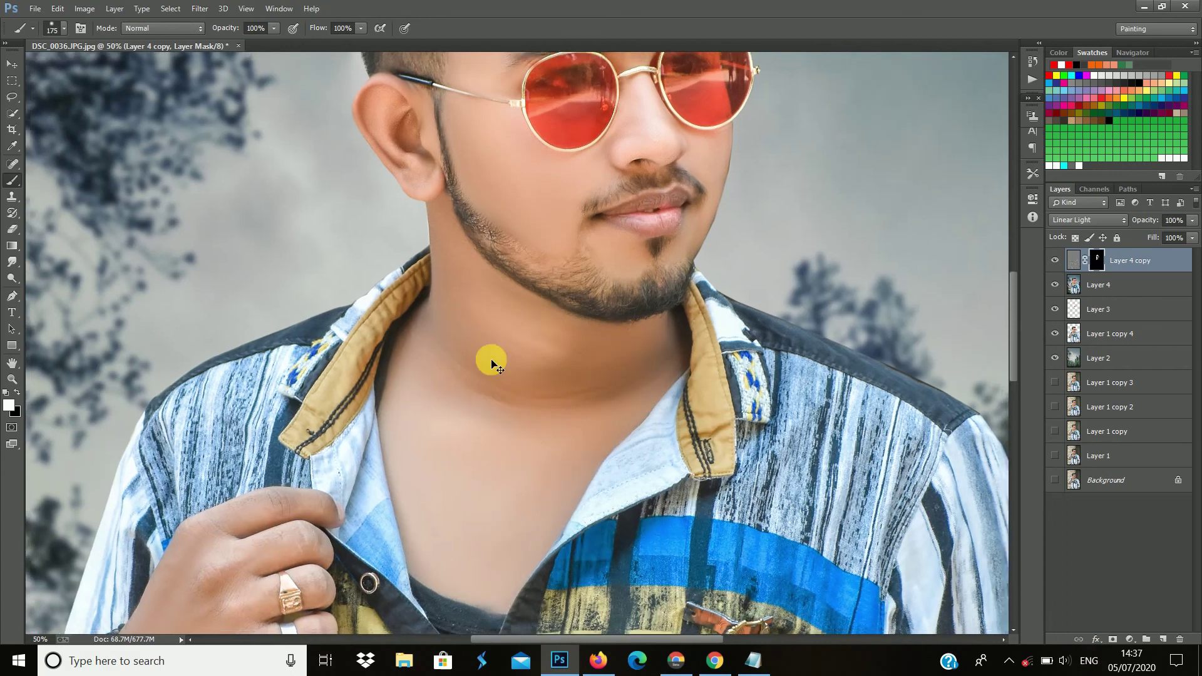
# Step: Reveal the sharpening on the hand and lower arm, then view the whole photo
pyautogui.hotkey('ctrl', '-')
pyautogui.moveTo(1013, 273); pyautogui.dragTo(1012, 317)
pyautogui.moveTo(234, 485)
pyautogui.mouseDown()
pyautogui.moveTo(284, 501)
pyautogui.moveTo(328, 357)
pyautogui.mouseUp()
pyautogui.moveTo(1013, 342); pyautogui.dragTo(1014, 437)
pyautogui.click(910, 380)
pyautogui.moveTo(910, 381)
pyautogui.mouseDown()
pyautogui.moveTo(857, 414)
pyautogui.moveTo(844, 541)
pyautogui.mouseUp()
pyautogui.hotkey('ctrl', '-')
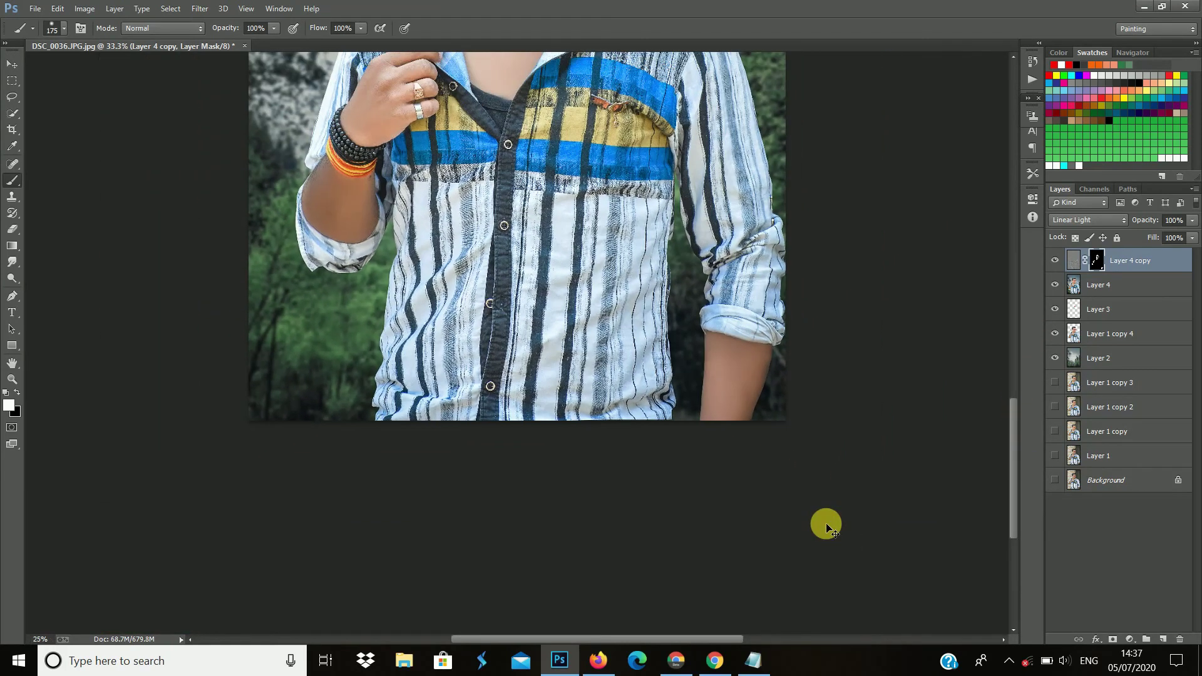
pyautogui.hotkey('ctrl', '-')
pyautogui.hotkey('ctrl', '-')
pyautogui.hotkey('ctrl', '+')
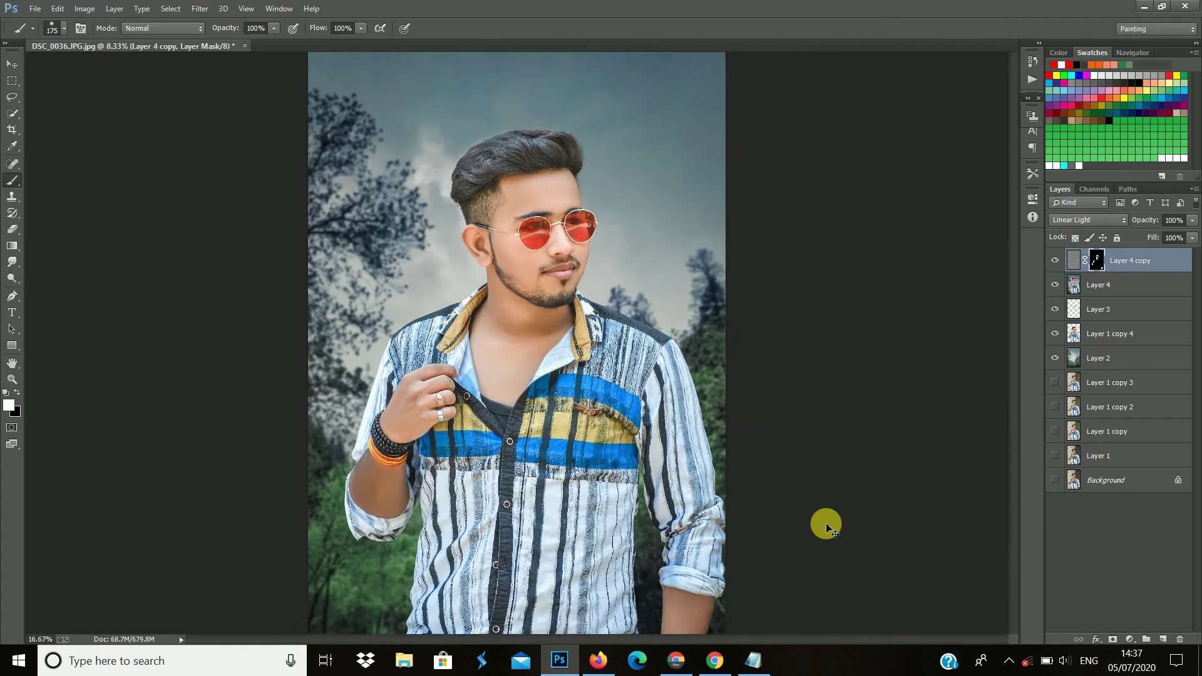
pyautogui.hotkey('ctrl', '+')
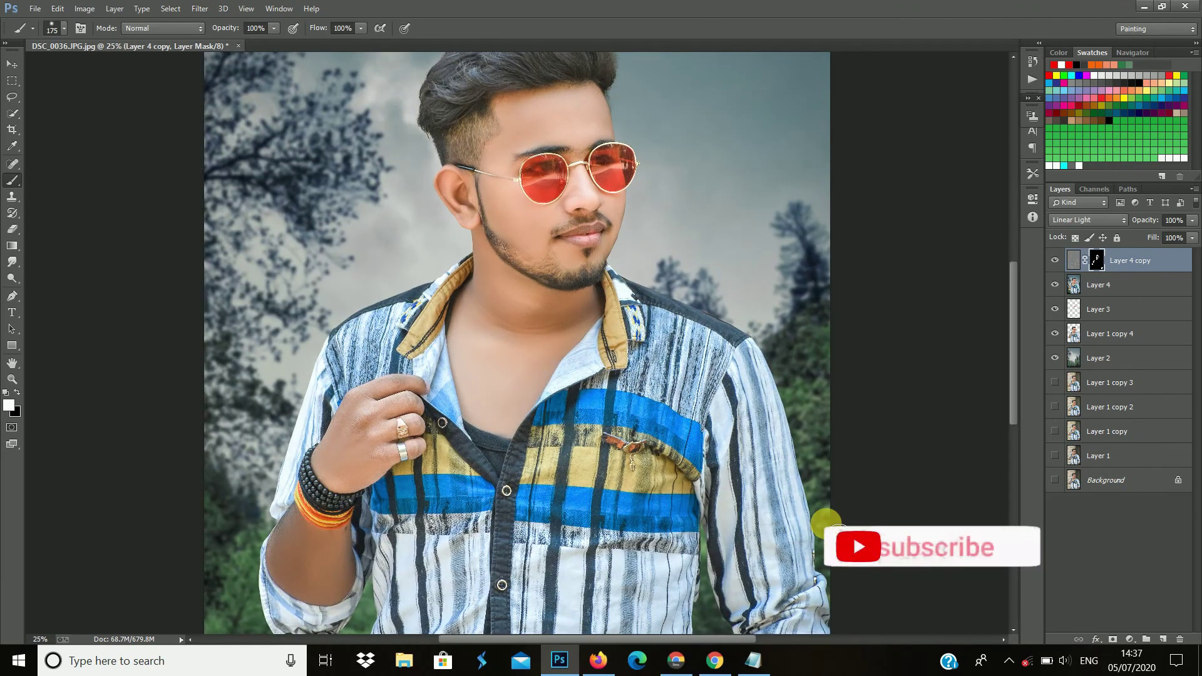
pyautogui.hotkey('ctrl', '+')
pyautogui.hotkey('ctrl', '-')
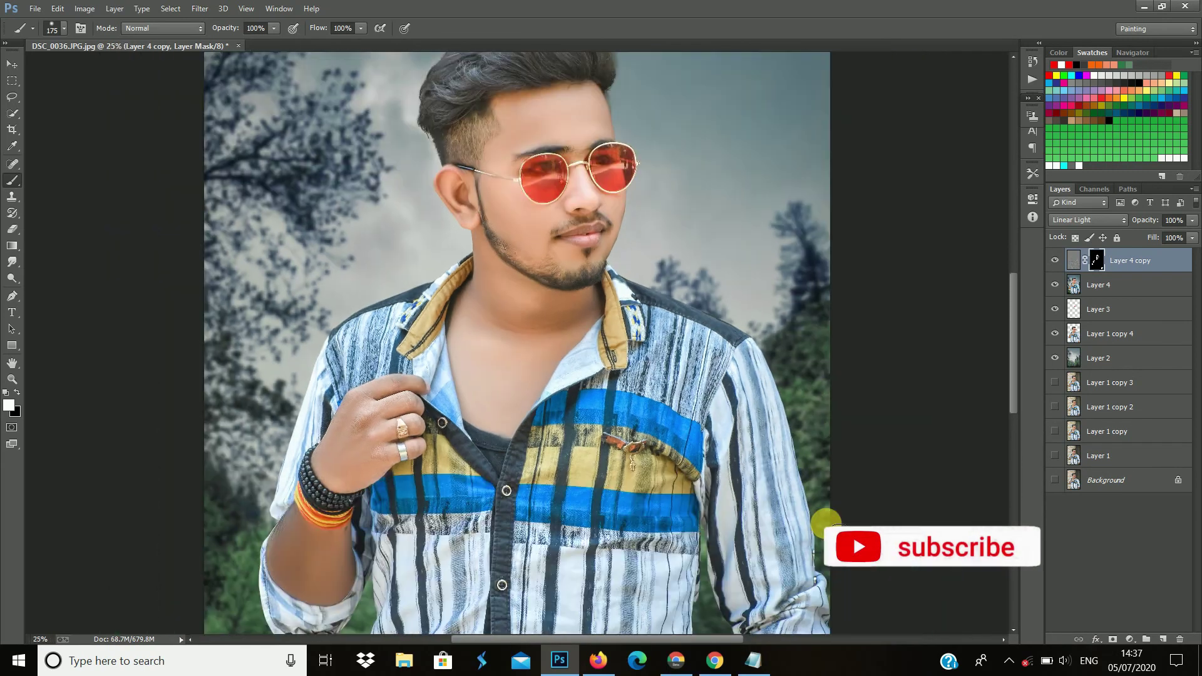
pyautogui.hotkey('ctrl', '-')
pyautogui.hotkey('ctrl', '-')
pyautogui.hotkey('ctrl', '+')
pyautogui.hotkey('ctrl', '-')
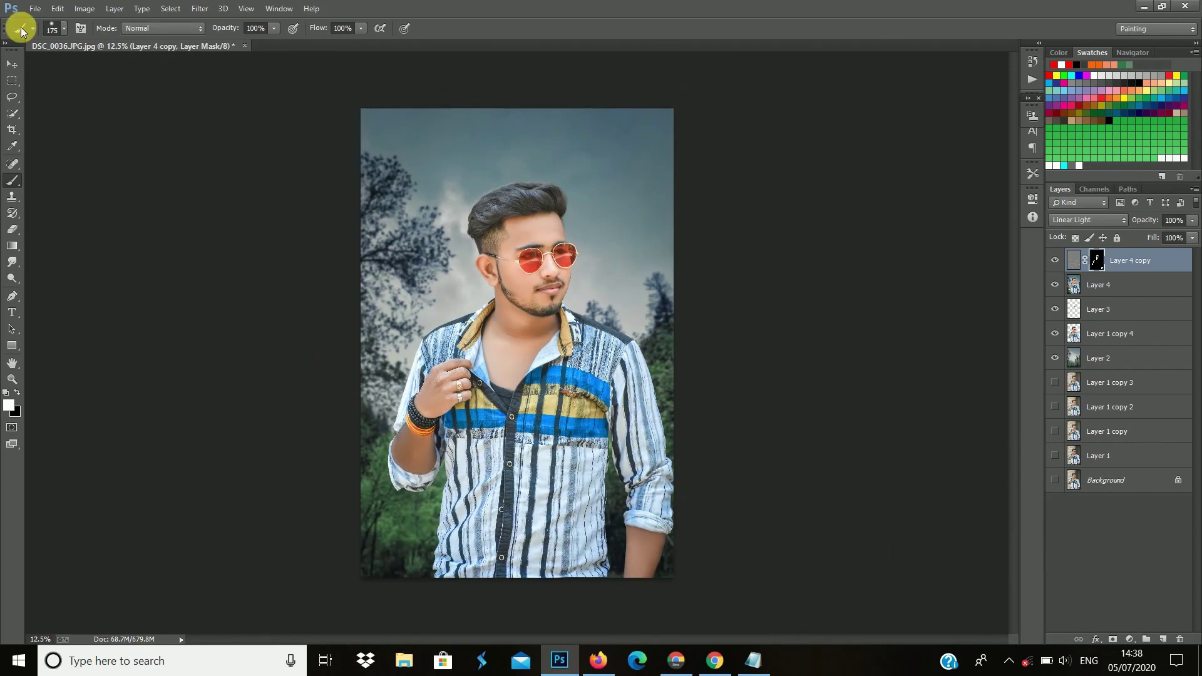
pyautogui.click(44, 10)
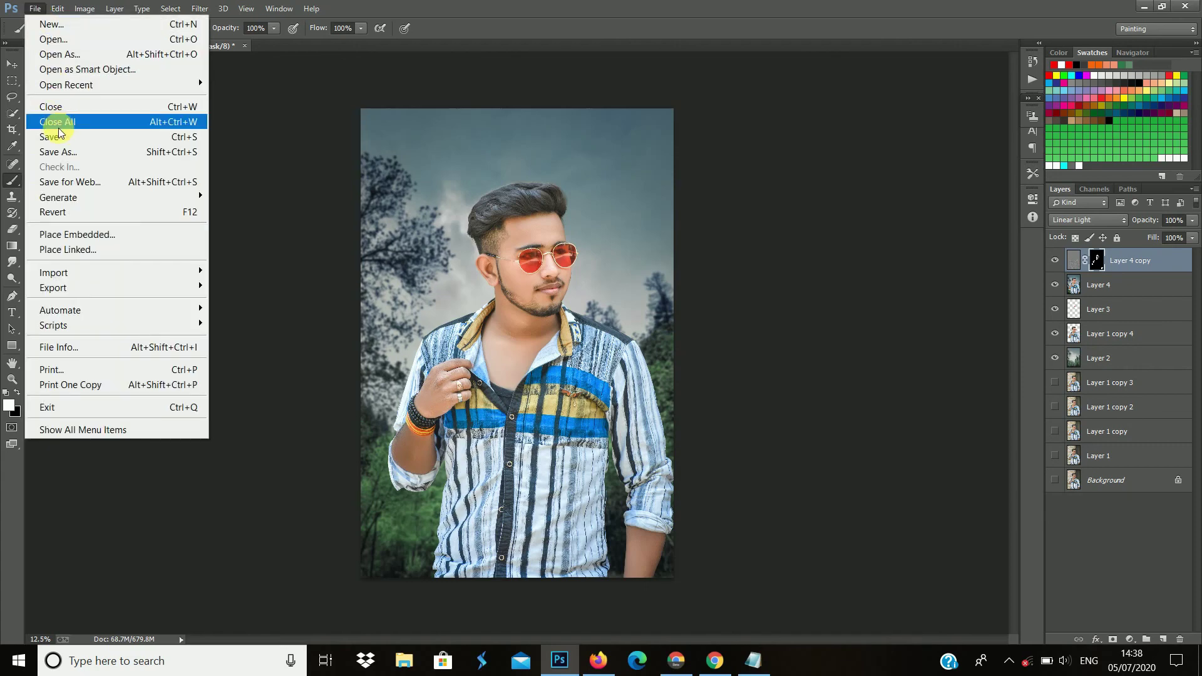